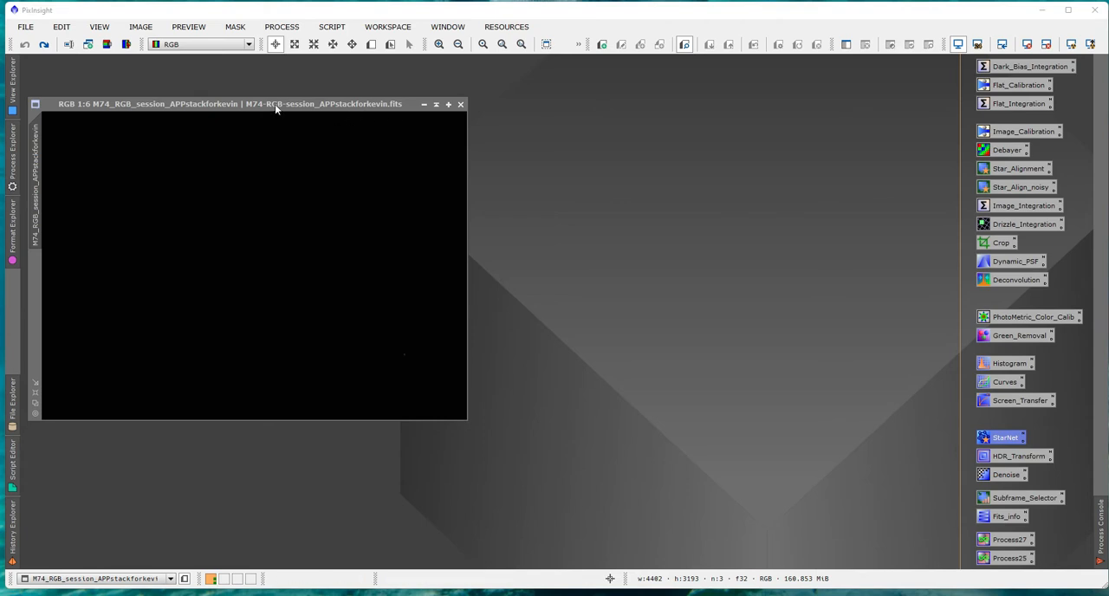
# Inspect the unprocessed M74 image with an automatic screen stretch, and reset the stretch.
pyautogui.click(231, 105)
pyautogui.moveTo(232, 105); pyautogui.dragTo(233, 84)
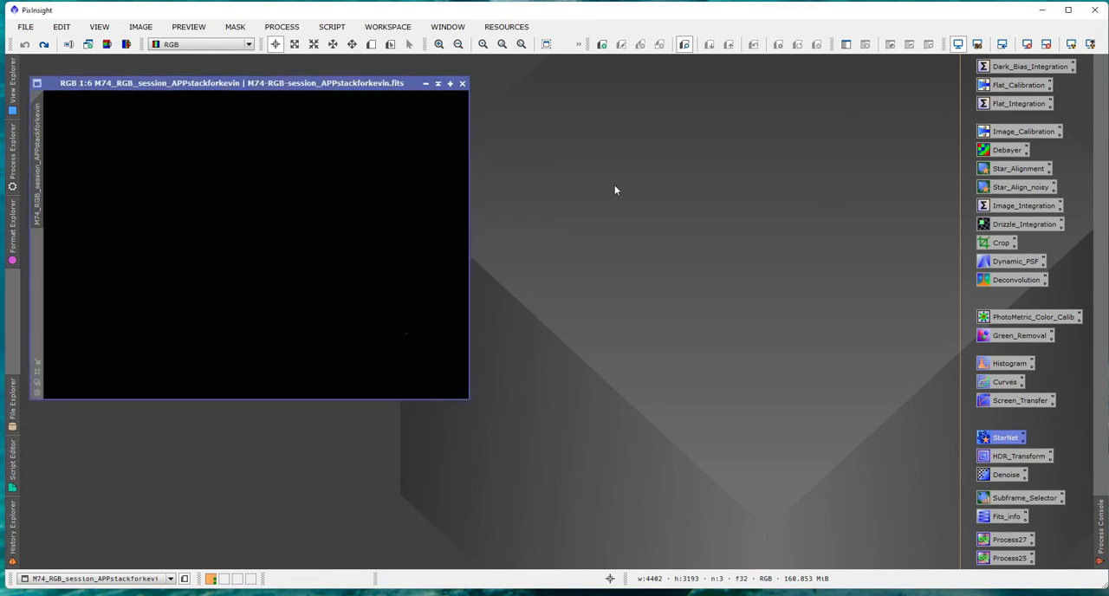
pyautogui.click(1070, 44)
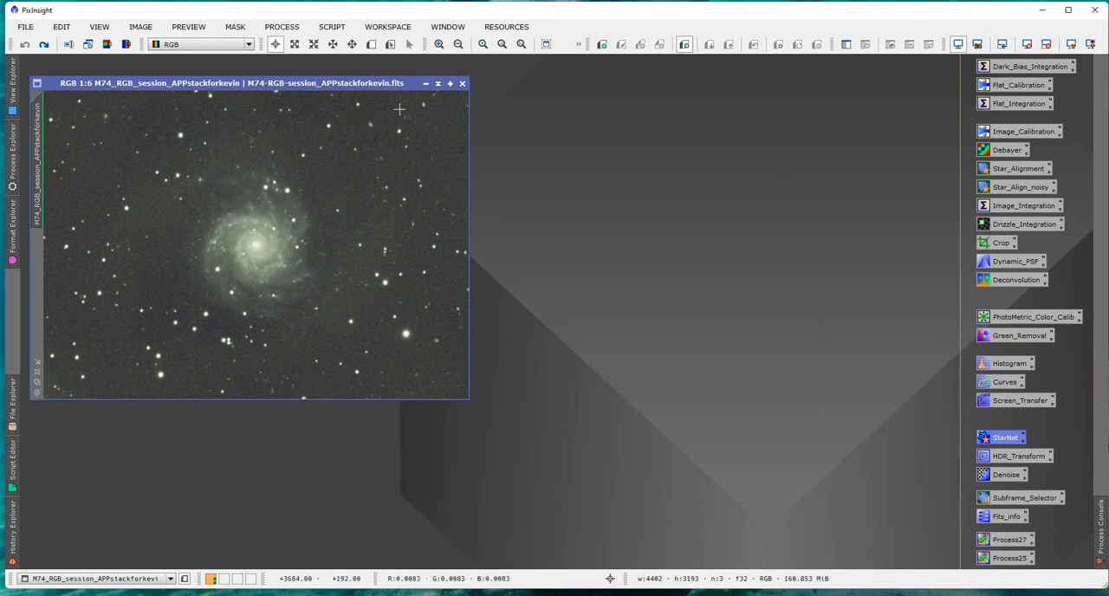
pyautogui.click(1046, 45)
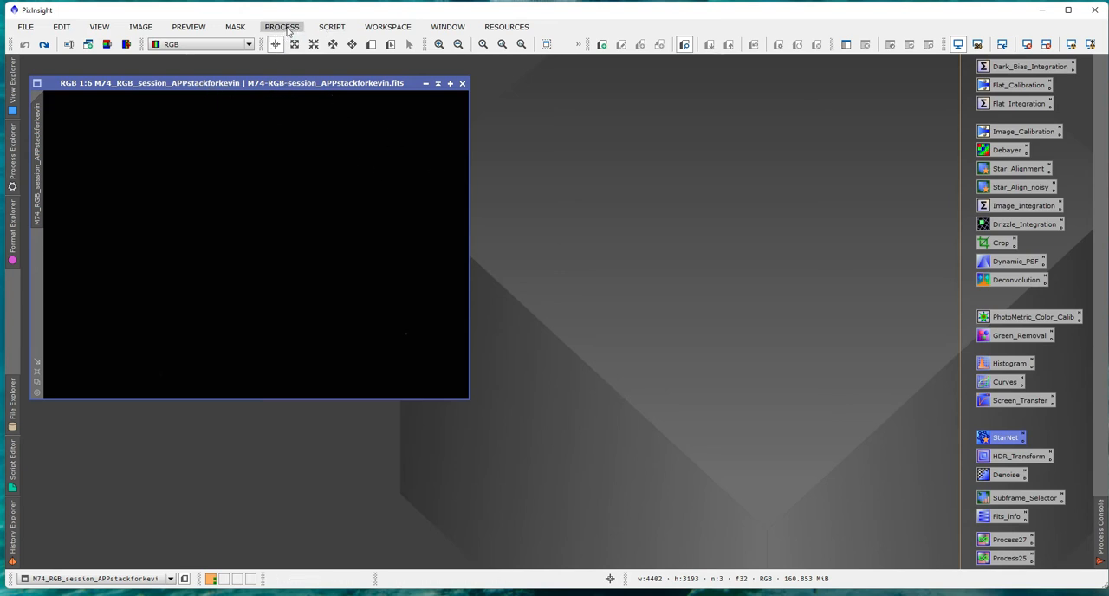
# Start the ImageSolver script on the M74 image and fill in its coordinates from an online search for "m74".
pyautogui.click(335, 31)
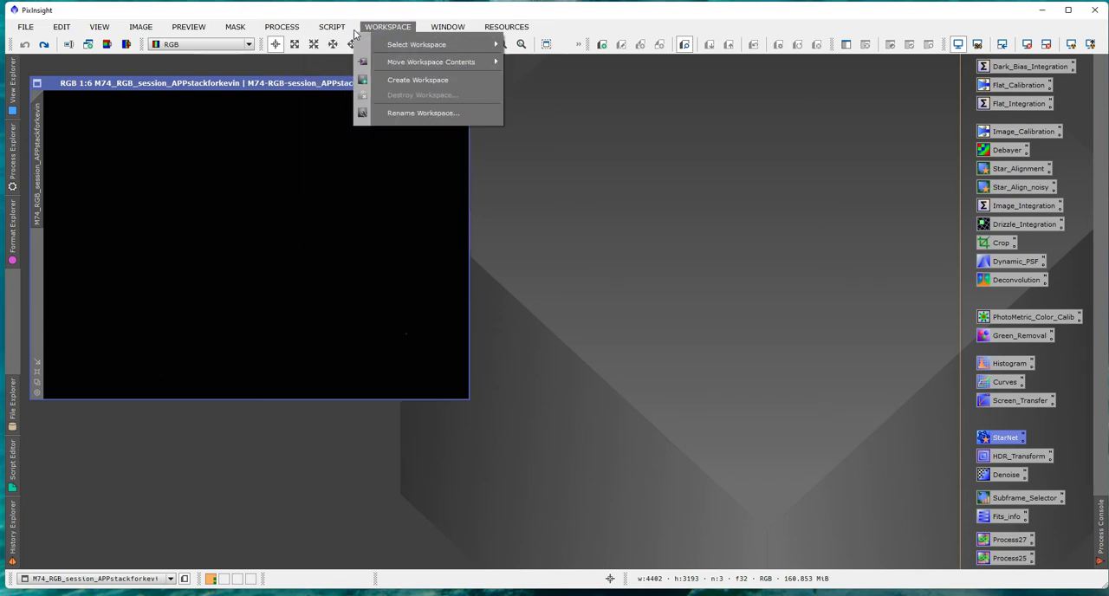
pyautogui.moveTo(345, 115)
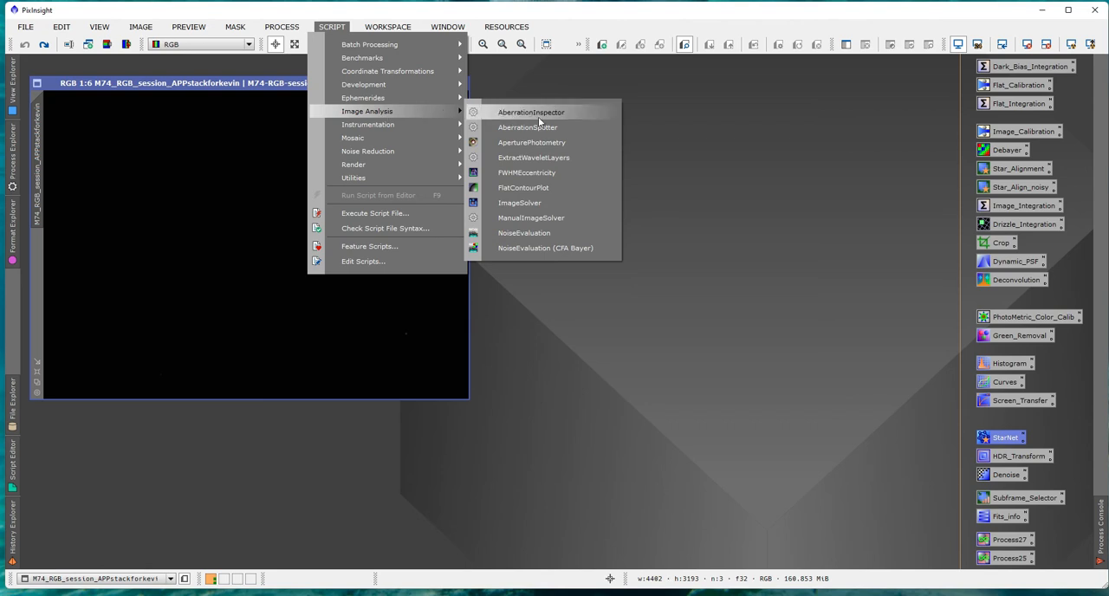
pyautogui.click(528, 206)
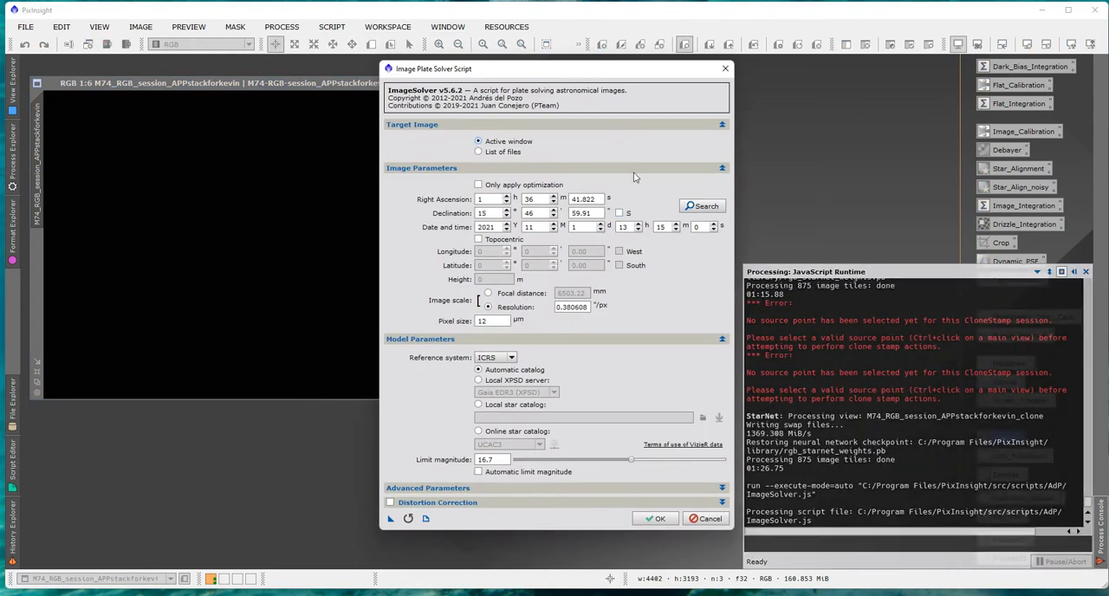
pyautogui.click(697, 207)
pyautogui.click(604, 225)
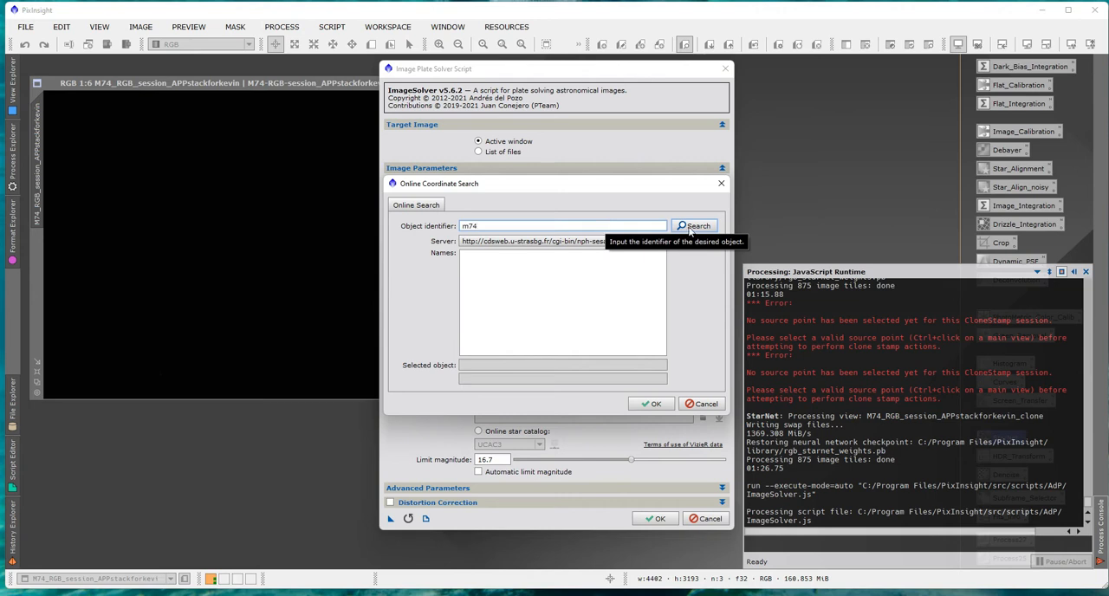
pyautogui.click(692, 227)
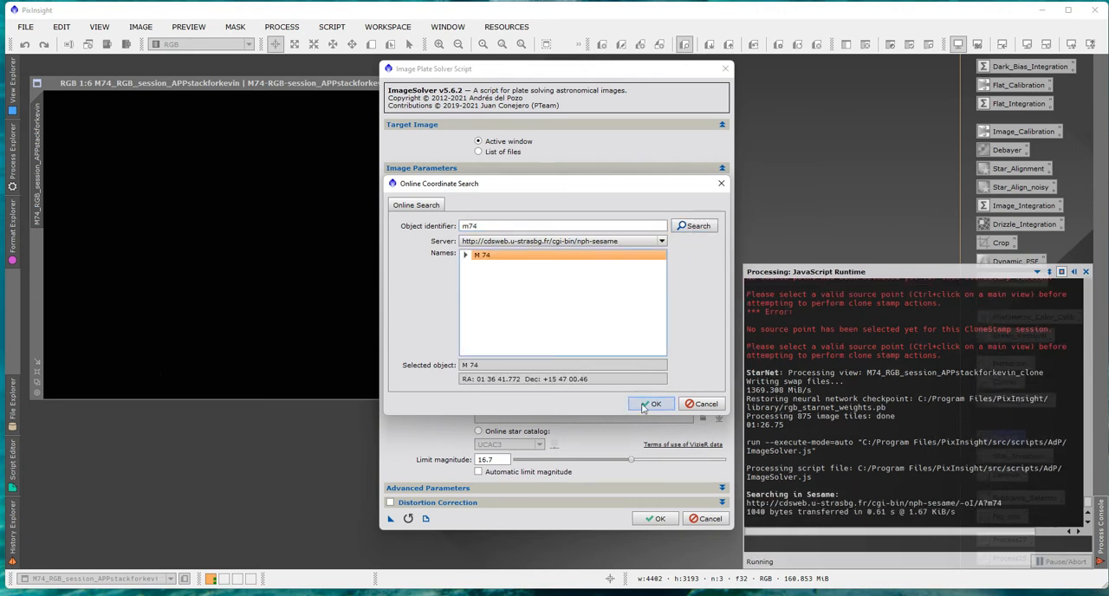
pyautogui.click(651, 405)
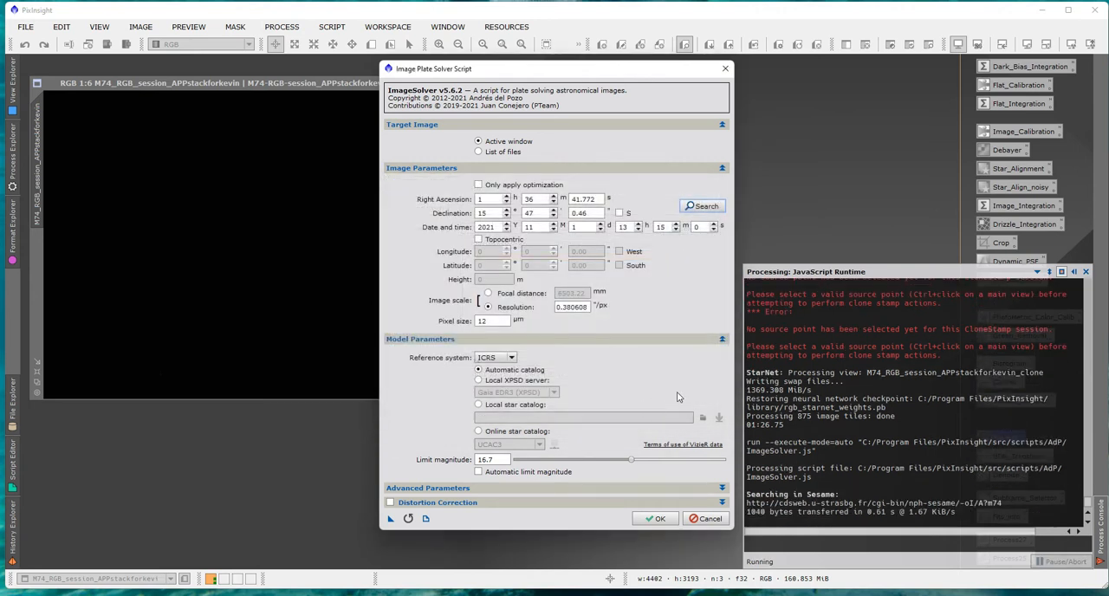
# Set the pixel size to 3.76 µm and plate-solve the M74 image.
pyautogui.click(496, 322)
pyautogui.moveTo(476, 322); pyautogui.dragTo(491, 324)
pyautogui.click(702, 208)
pyautogui.click(656, 518)
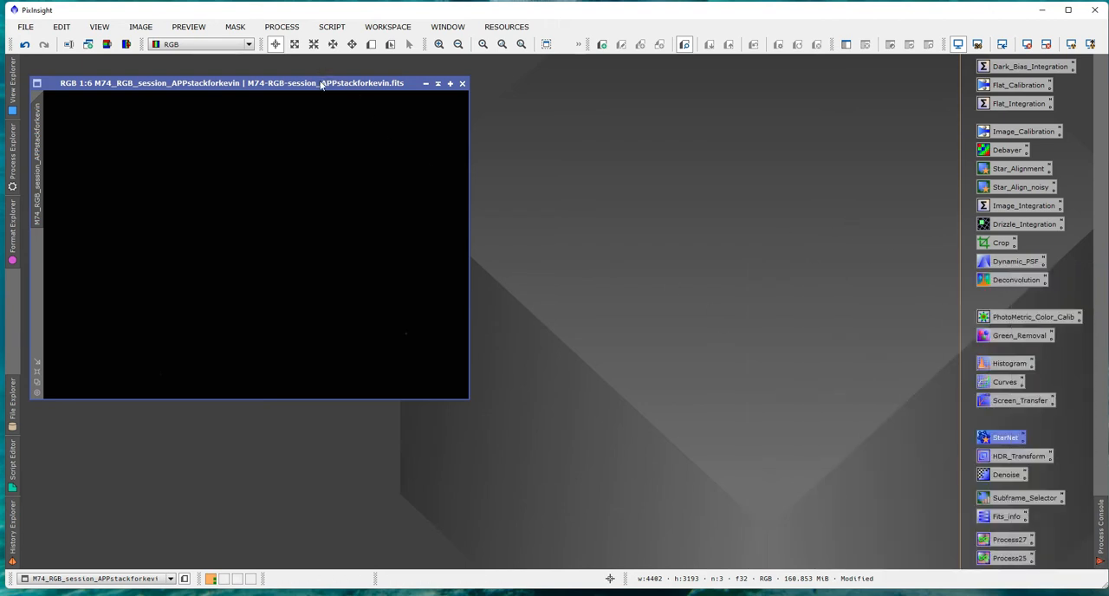
# Colour-calibrate the M74 image with PhotometricColorCalibration using parameters acquired from the image, and dismiss the resulting graphs and the process.
pyautogui.doubleClick(1005, 317)
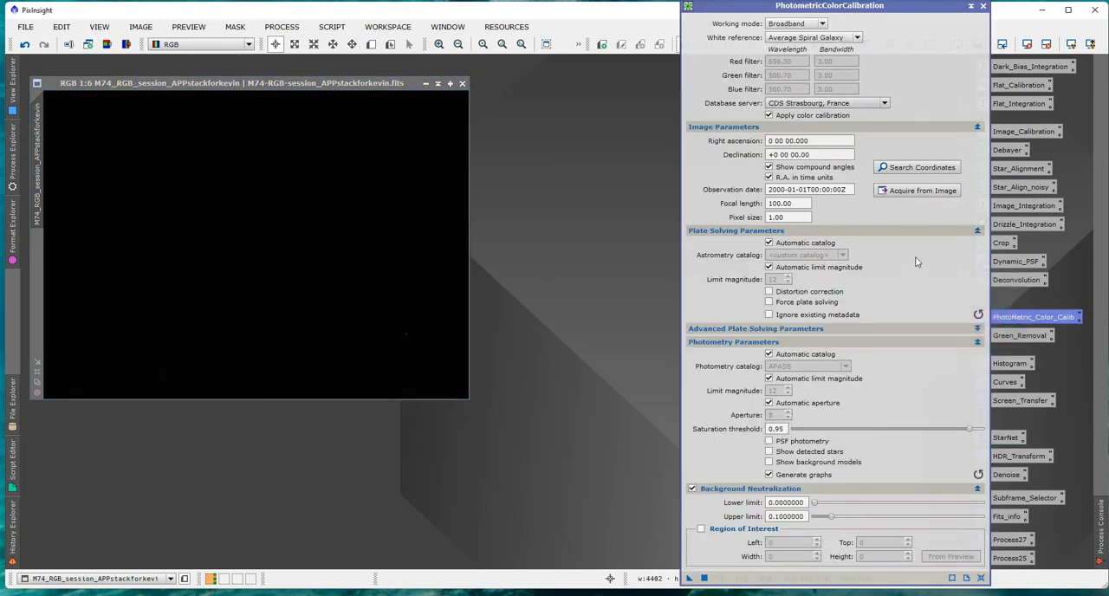
pyautogui.click(917, 194)
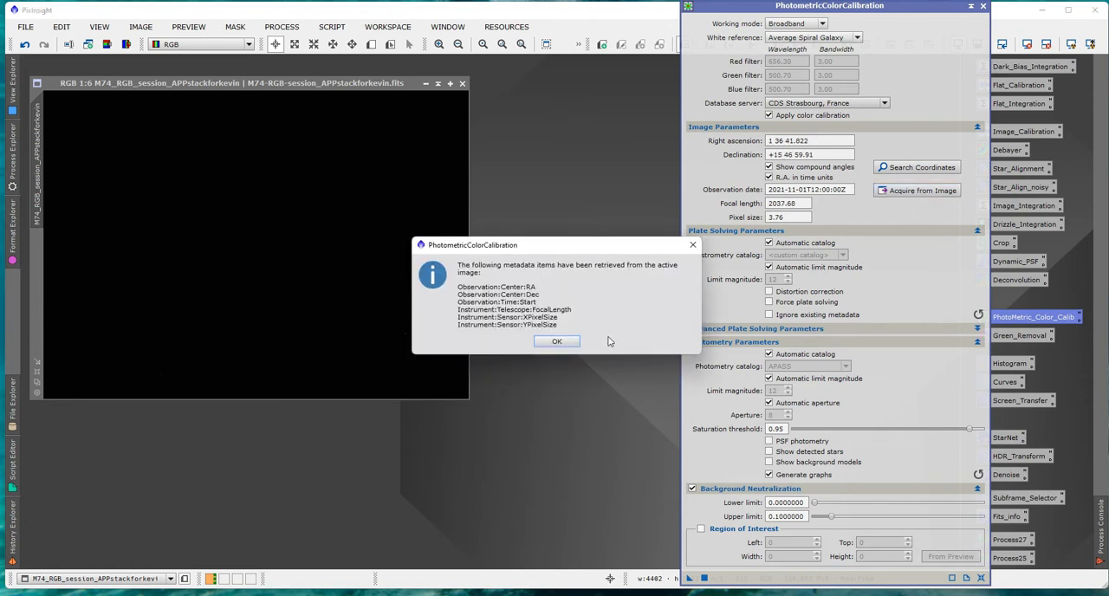
pyautogui.click(556, 340)
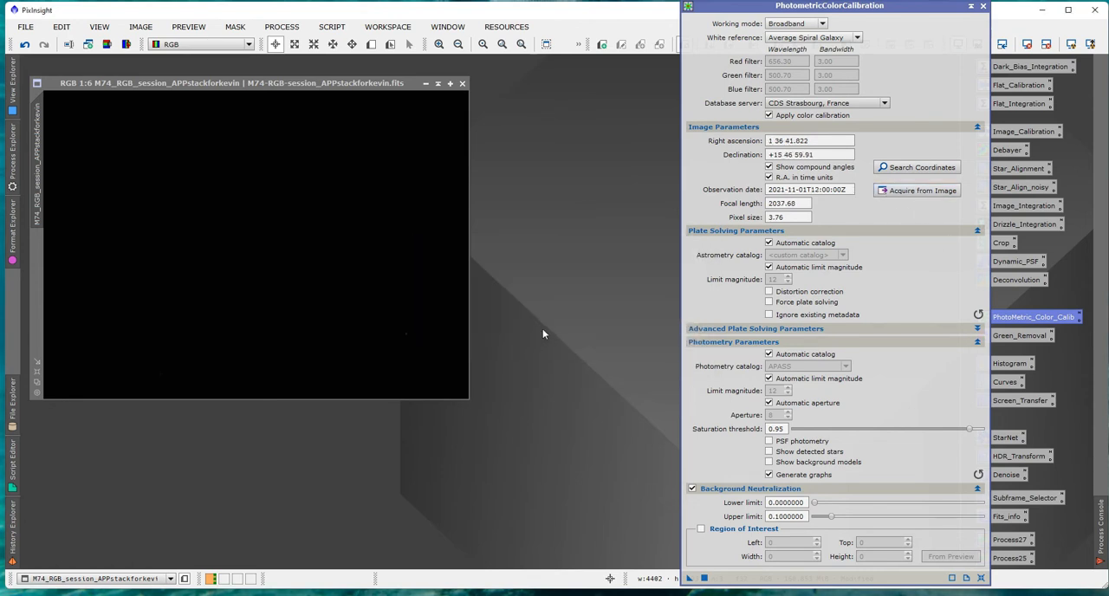
pyautogui.moveTo(689, 578); pyautogui.dragTo(377, 274)
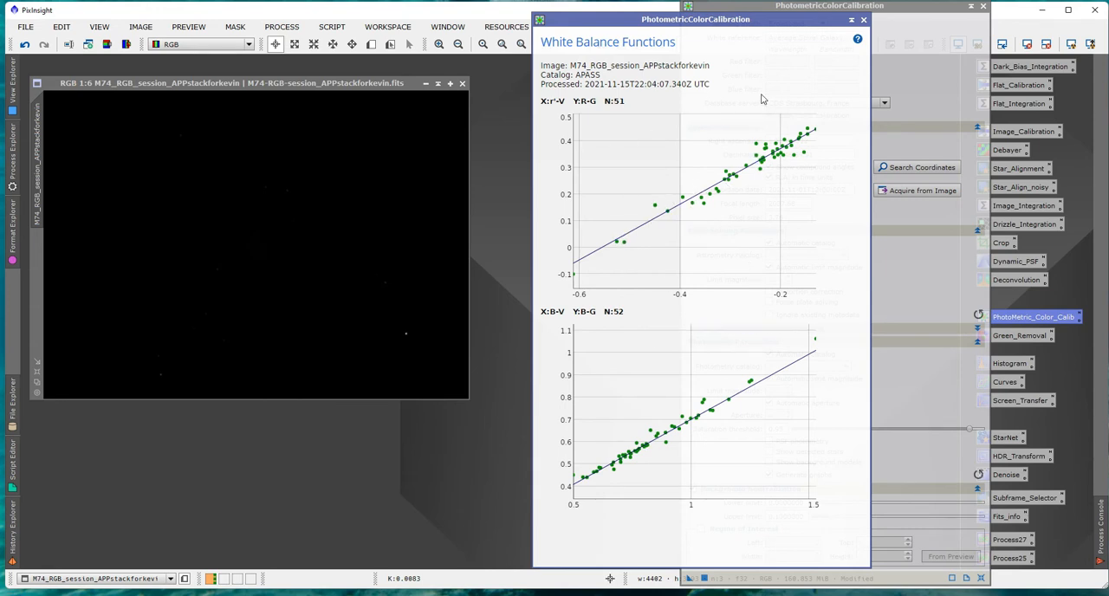
pyautogui.click(863, 19)
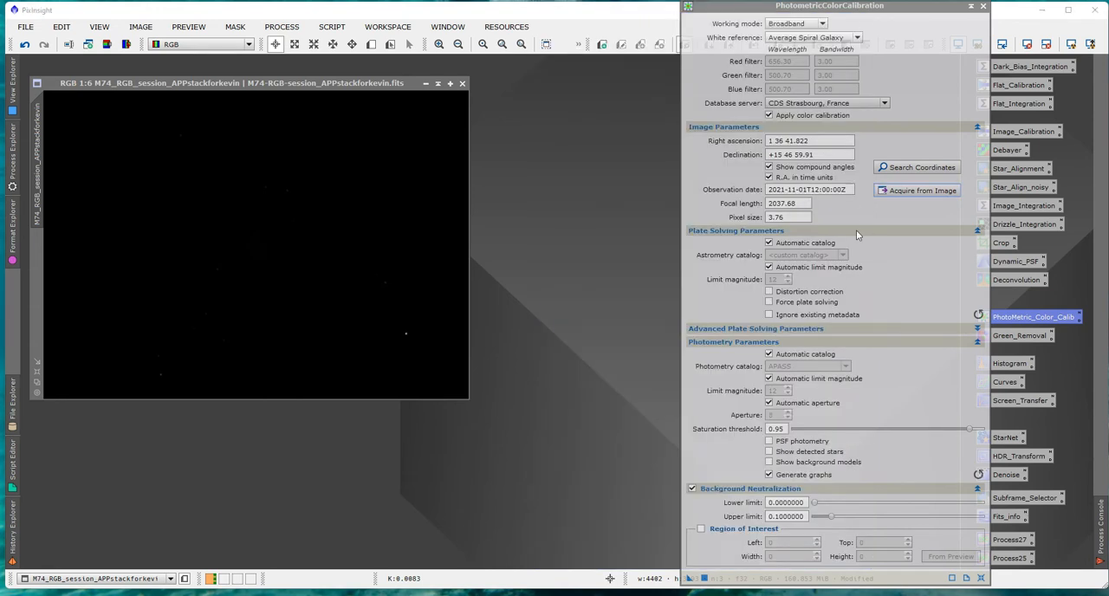
pyautogui.click(982, 7)
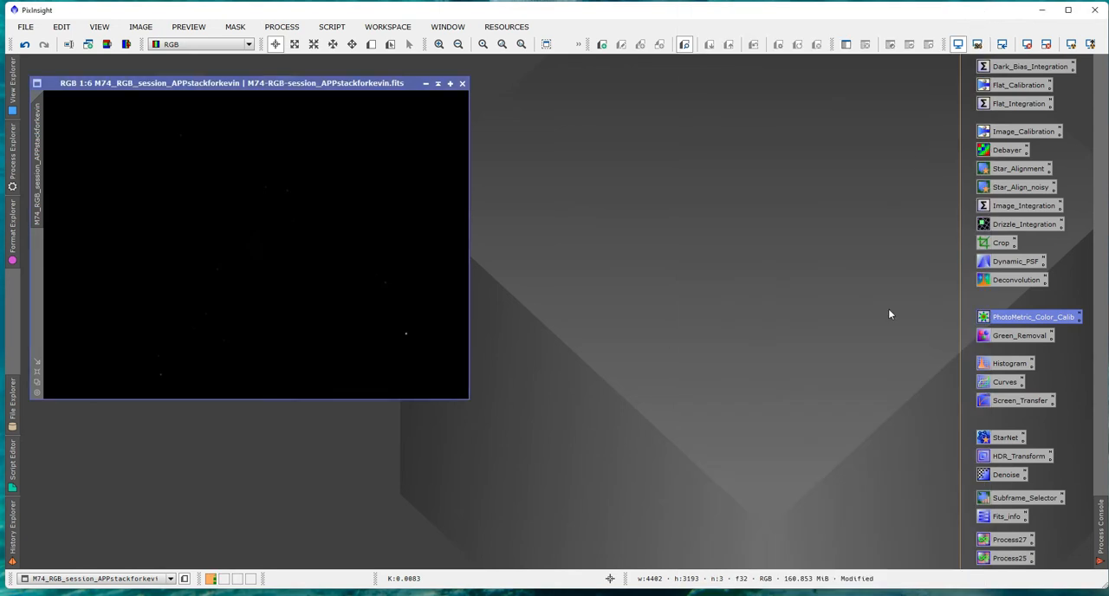
# Check the colour-calibrated M74 image with a temporary automatic screen stretch and return it to the linear view.
pyautogui.click(1071, 45)
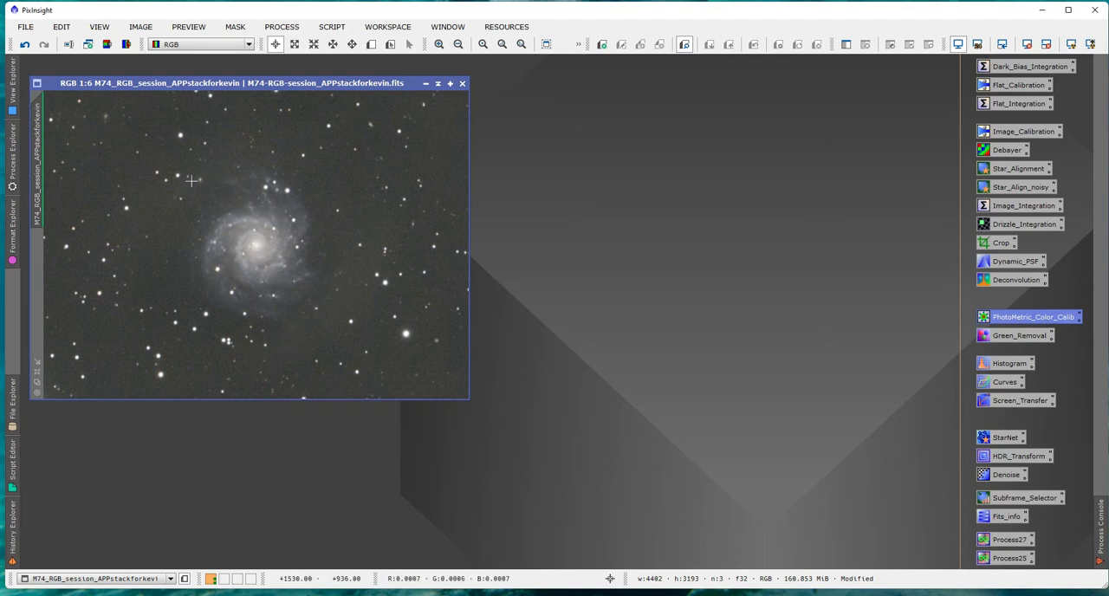
pyautogui.click(1046, 44)
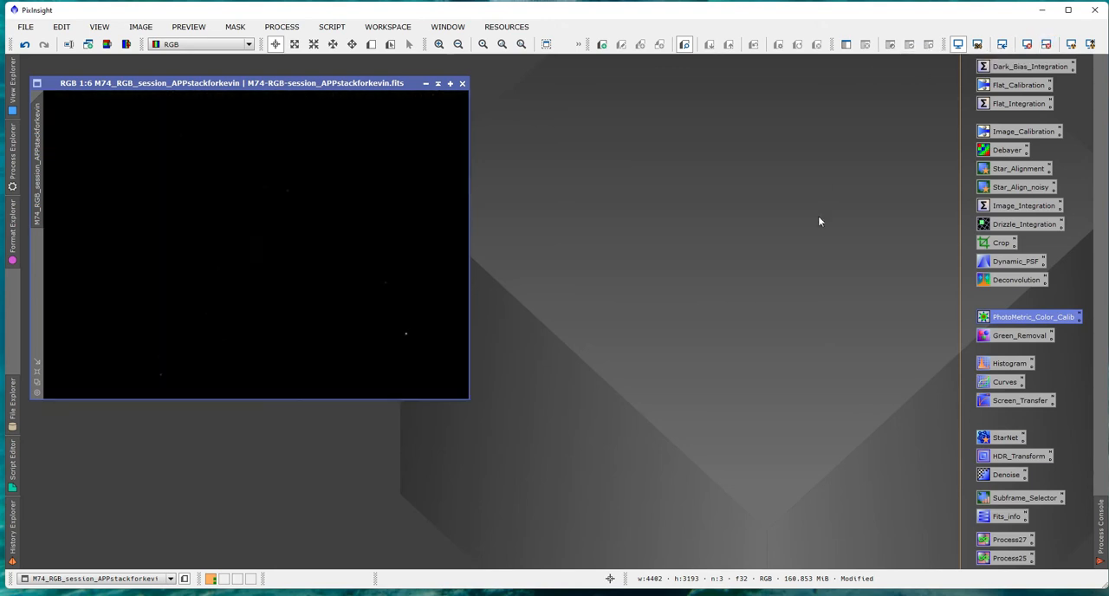
pyautogui.moveTo(266, 87); pyautogui.dragTo(268, 80)
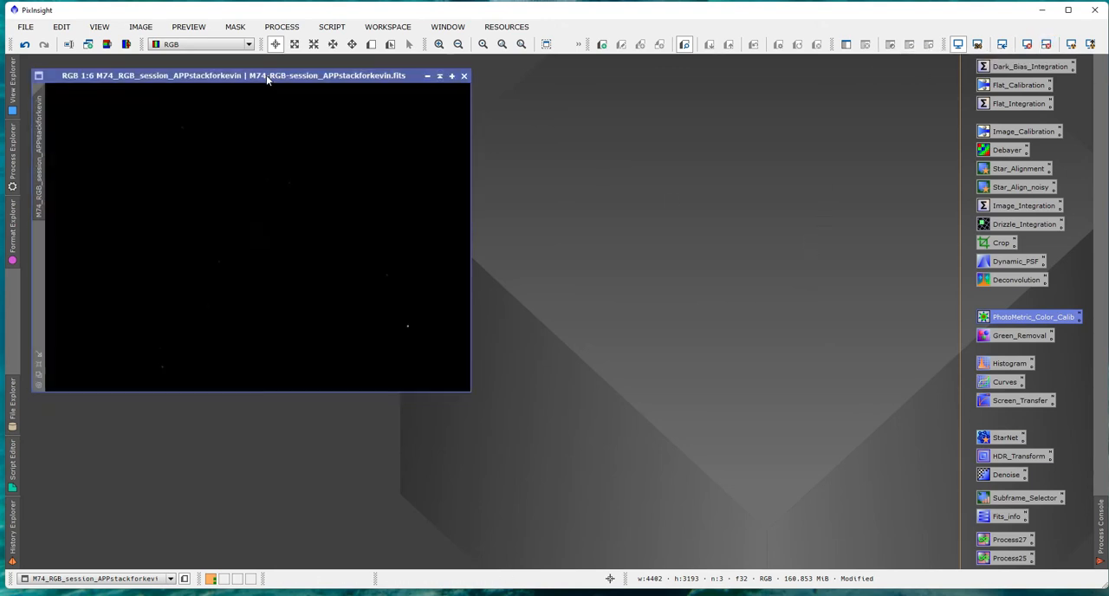
# Set up HistogramTransformation for the M74 view with a real-time preview and the histogram zoom reset to 1.
pyautogui.doubleClick(1007, 365)
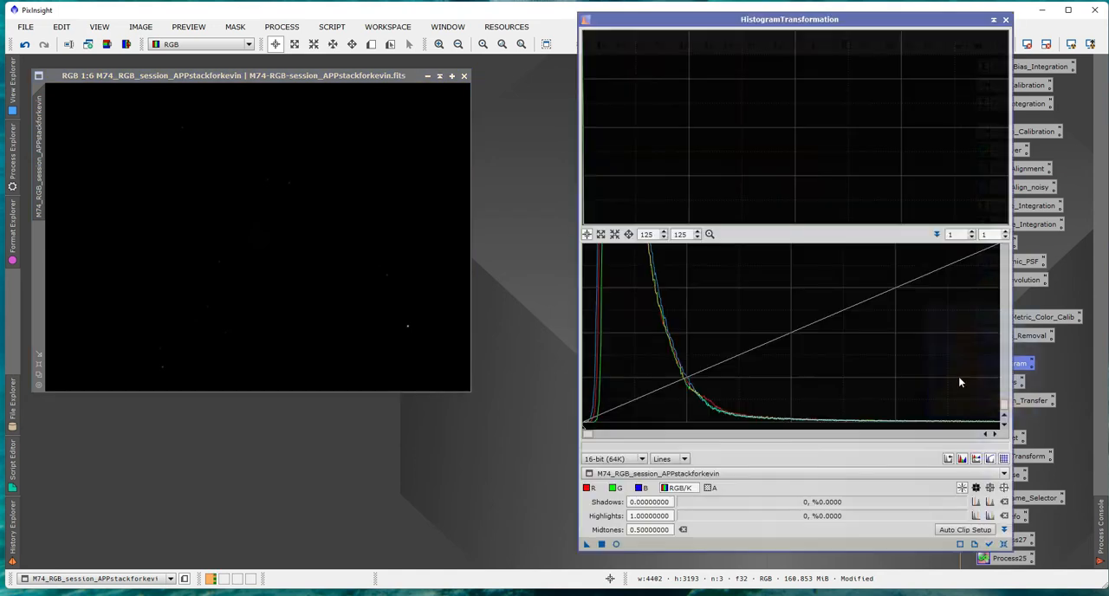
pyautogui.click(753, 473)
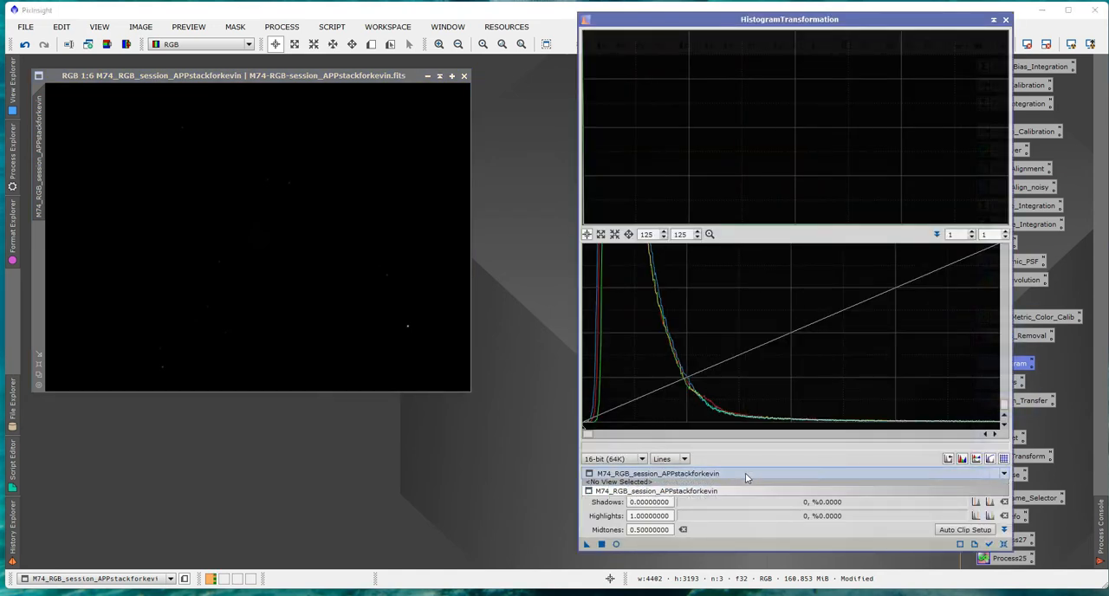
pyautogui.click(667, 493)
pyautogui.click(616, 544)
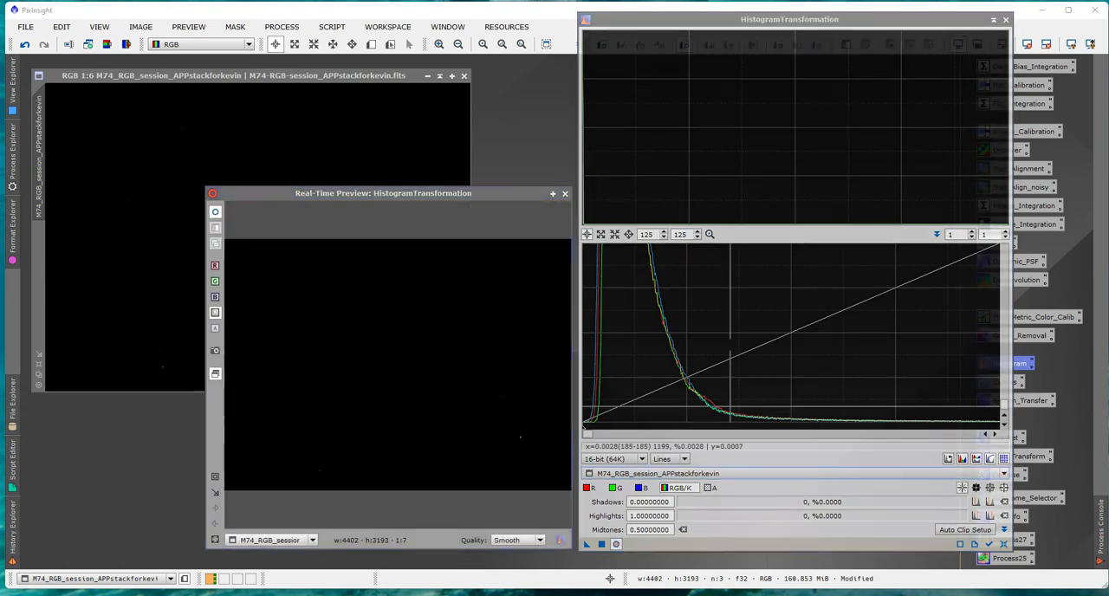
pyautogui.click(709, 234)
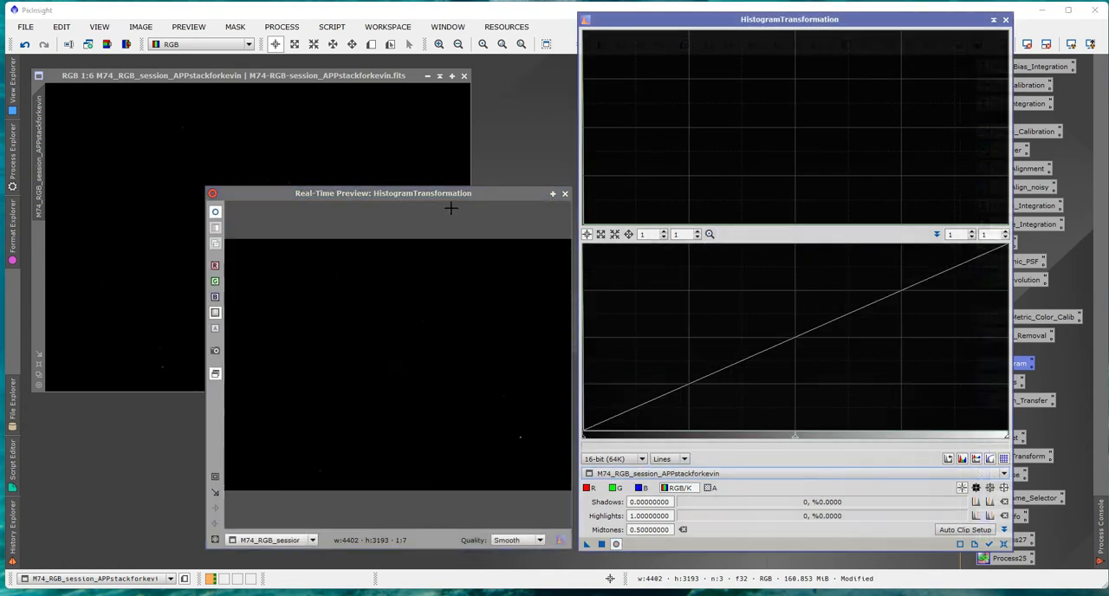
pyautogui.moveTo(445, 192)
pyautogui.mouseDown()
pyautogui.moveTo(456, 197)
pyautogui.moveTo(443, 198)
pyautogui.mouseUp()
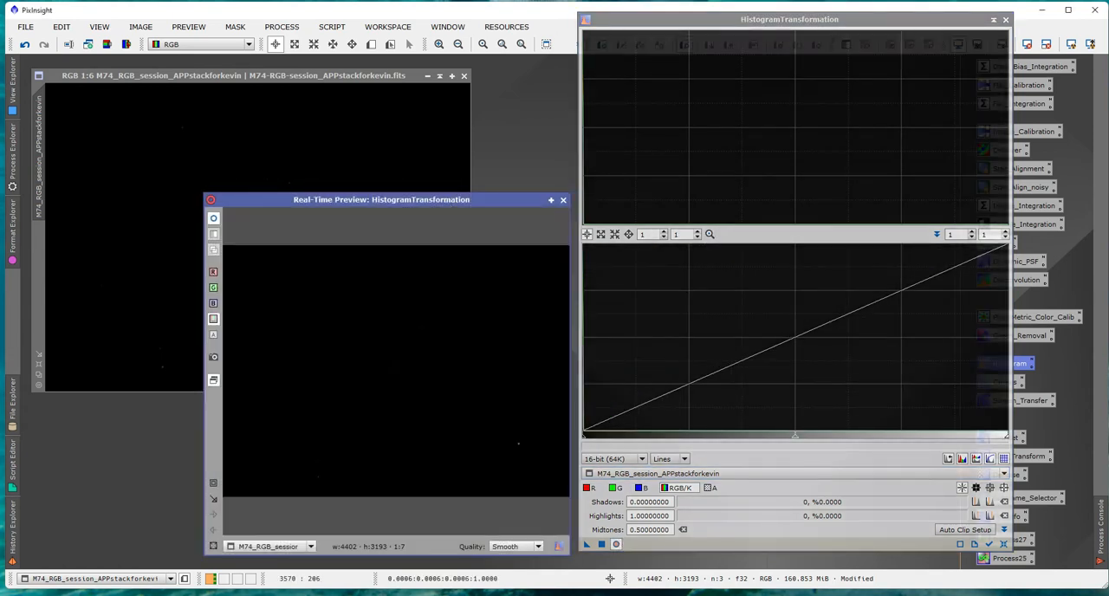
# Stretch the M74 image with shadows at 0.00012627 and midtones at 0.00290410, and close the histogram process and preview.
pyautogui.moveTo(795, 441); pyautogui.dragTo(587, 436)
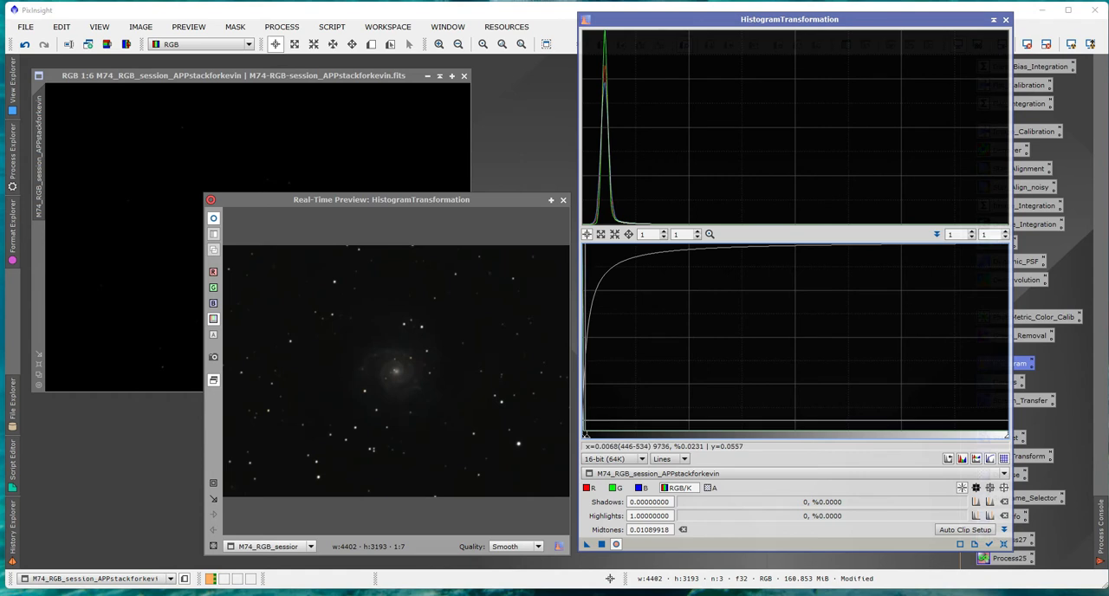
pyautogui.scroll(1, 589, 425)
pyautogui.scroll(13, 590, 425)
pyautogui.scroll(16, 590, 424)
pyautogui.scroll(20, 589, 424)
pyautogui.scroll(12, 590, 425)
pyautogui.moveTo(881, 430); pyautogui.dragTo(587, 430)
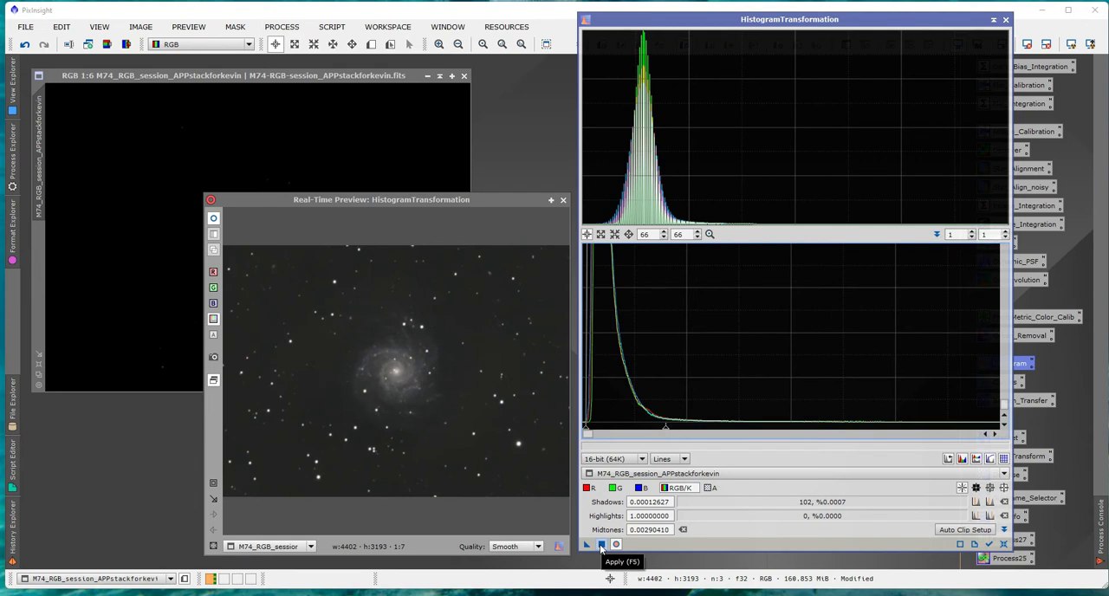
pyautogui.click(601, 545)
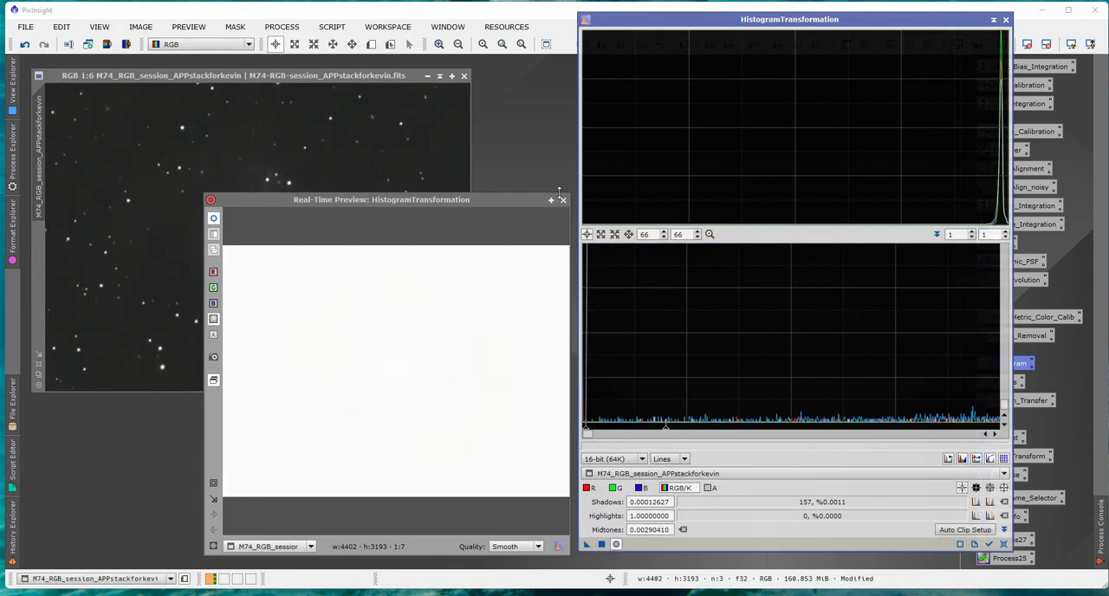
pyautogui.click(562, 200)
pyautogui.click(1005, 19)
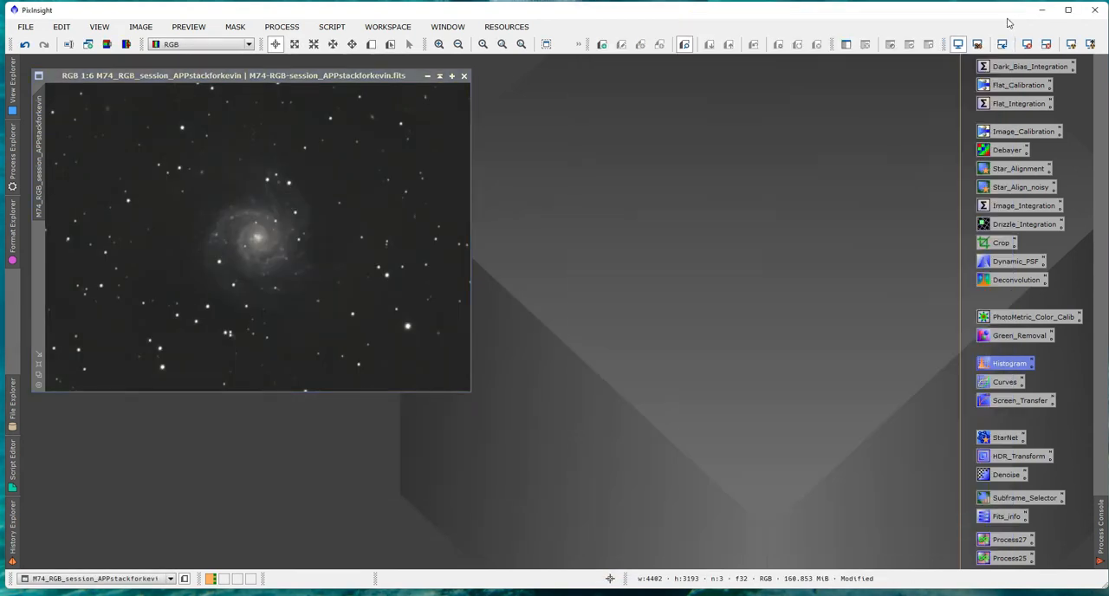
# Clone the stretched M74 image and arrange the original and the clone side by side.
pyautogui.moveTo(283, 77); pyautogui.dragTo(318, 145)
pyautogui.moveTo(66, 203); pyautogui.dragTo(551, 199)
pyautogui.moveTo(670, 158); pyautogui.dragTo(640, 171)
pyautogui.moveTo(388, 144); pyautogui.dragTo(359, 168)
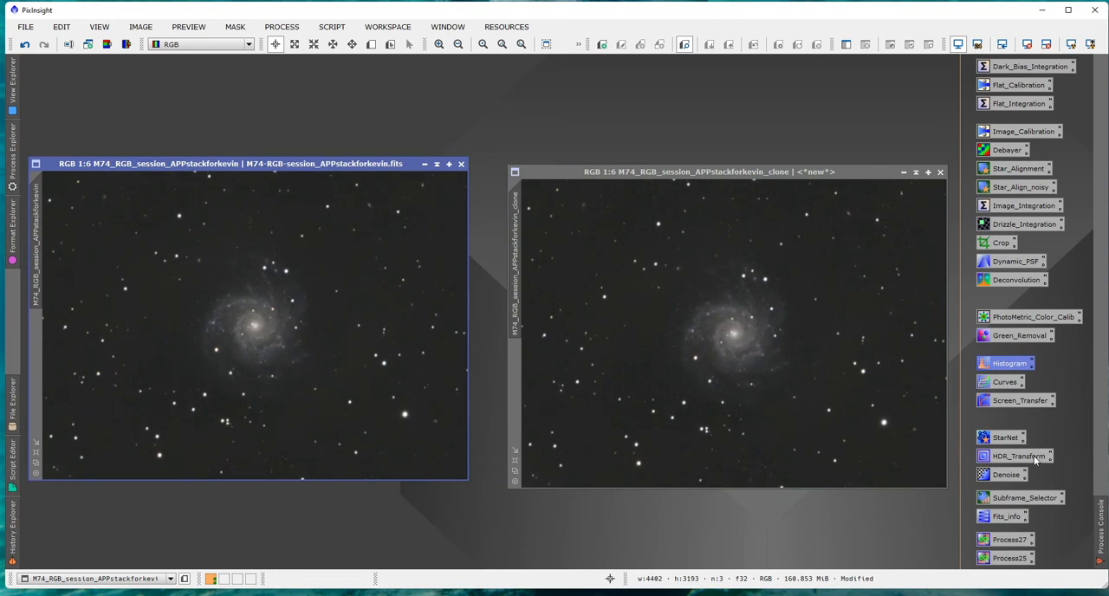
# Run StarNet on the cloned image with stride 128 and star mask creation enabled.
pyautogui.doubleClick(1004, 438)
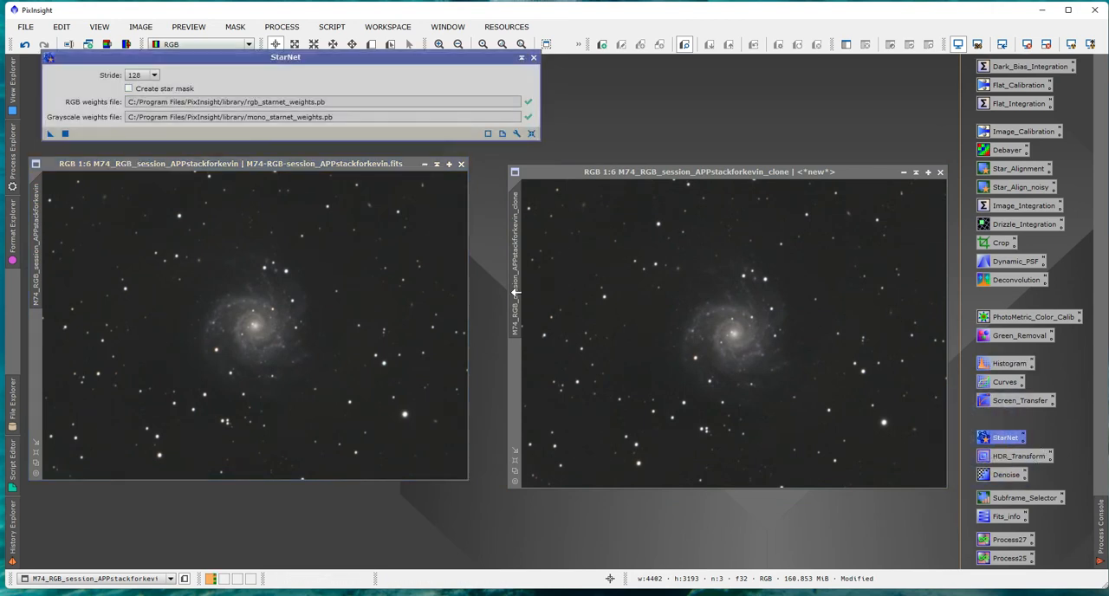
pyautogui.click(129, 89)
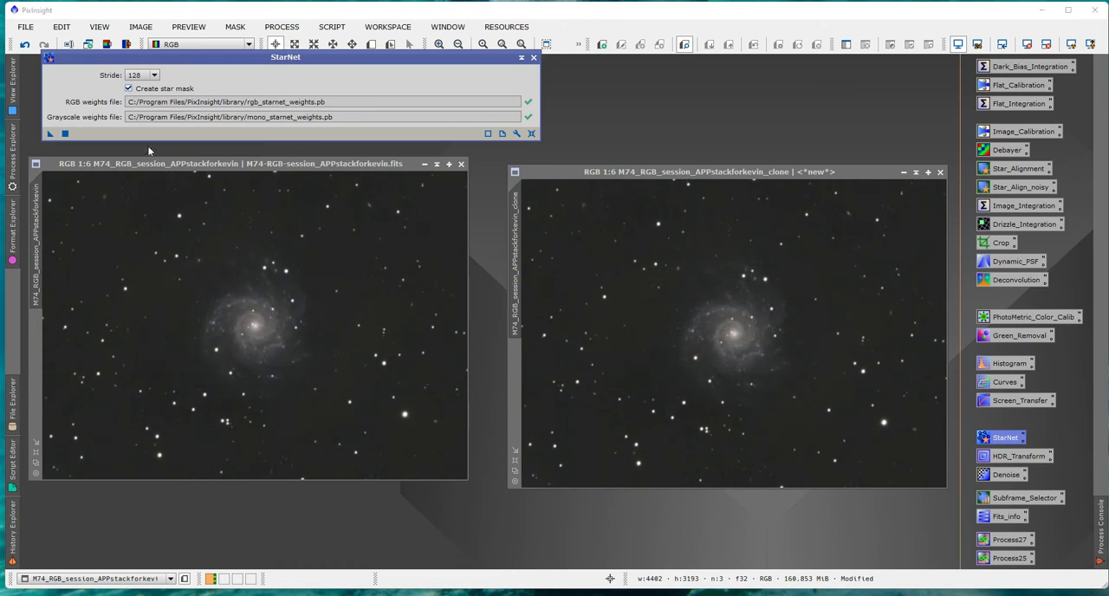
pyautogui.moveTo(64, 133)
pyautogui.mouseDown()
pyautogui.moveTo(459, 214)
pyautogui.moveTo(587, 254)
pyautogui.moveTo(627, 315)
pyautogui.mouseUp()
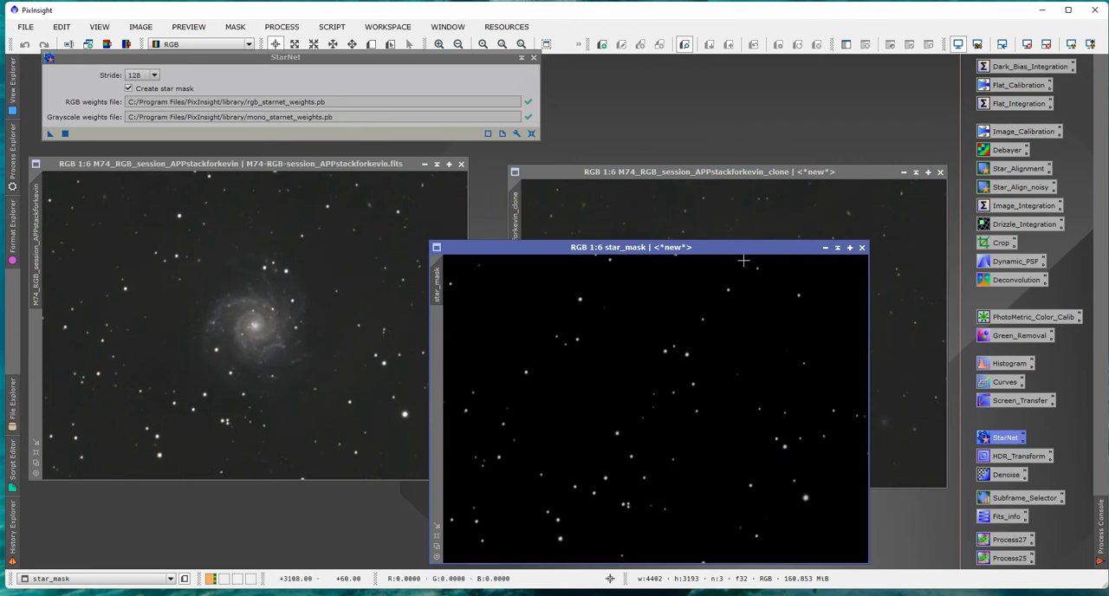
# Collapse the star mask image and place it above the starless clone, with the clone level with the original.
pyautogui.moveTo(730, 248); pyautogui.dragTo(798, 95)
pyautogui.click(906, 96)
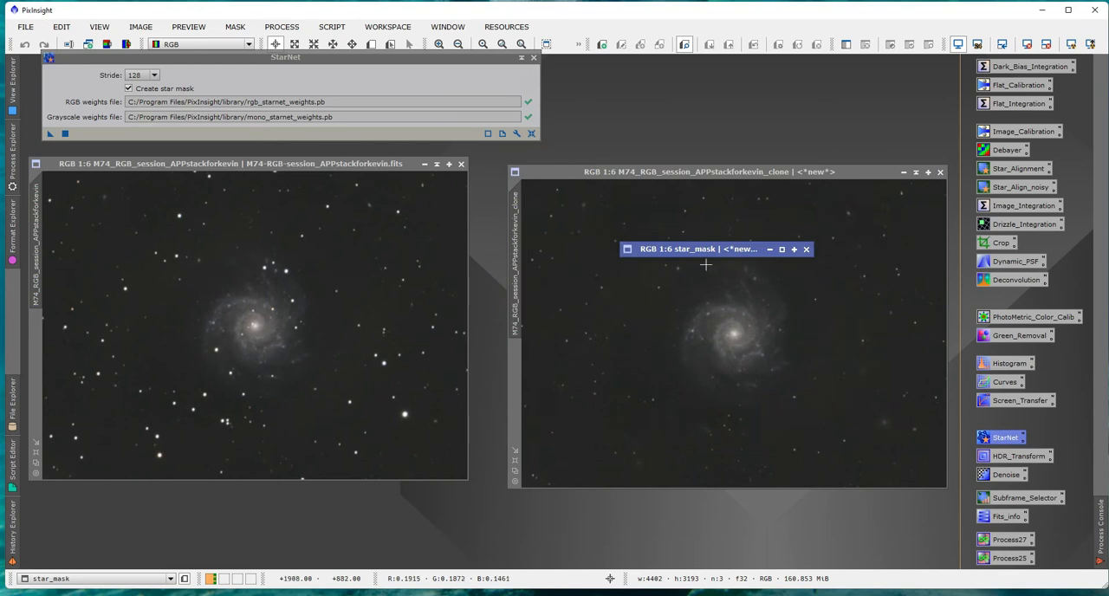
pyautogui.moveTo(701, 254)
pyautogui.mouseDown()
pyautogui.moveTo(724, 162)
pyautogui.moveTo(726, 84)
pyautogui.mouseUp()
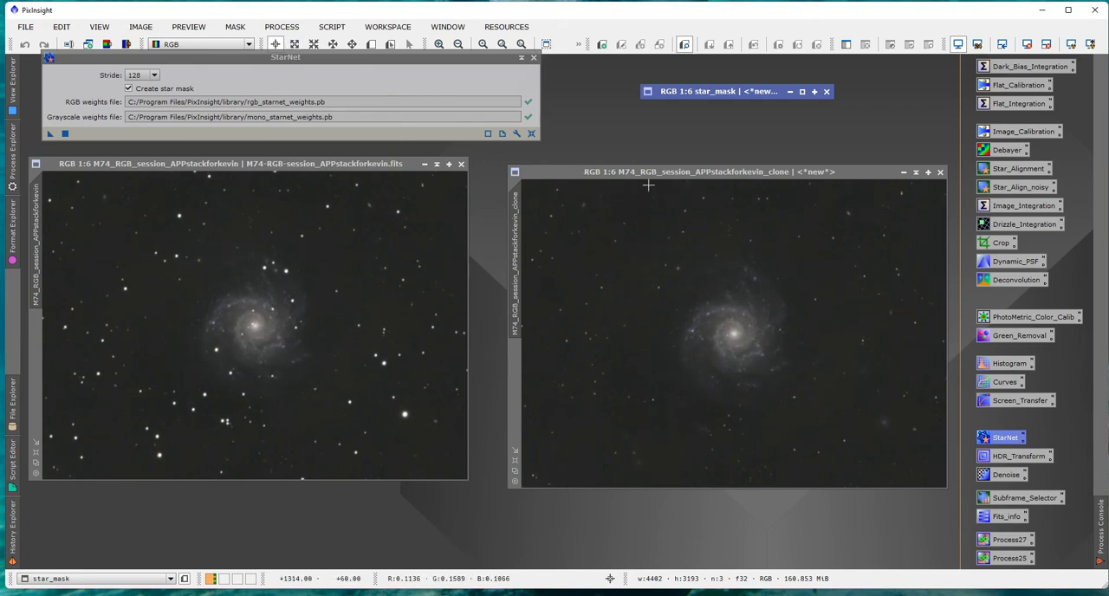
pyautogui.moveTo(706, 173)
pyautogui.mouseDown()
pyautogui.moveTo(688, 157)
pyautogui.moveTo(710, 164)
pyautogui.moveTo(659, 164)
pyautogui.mouseUp()
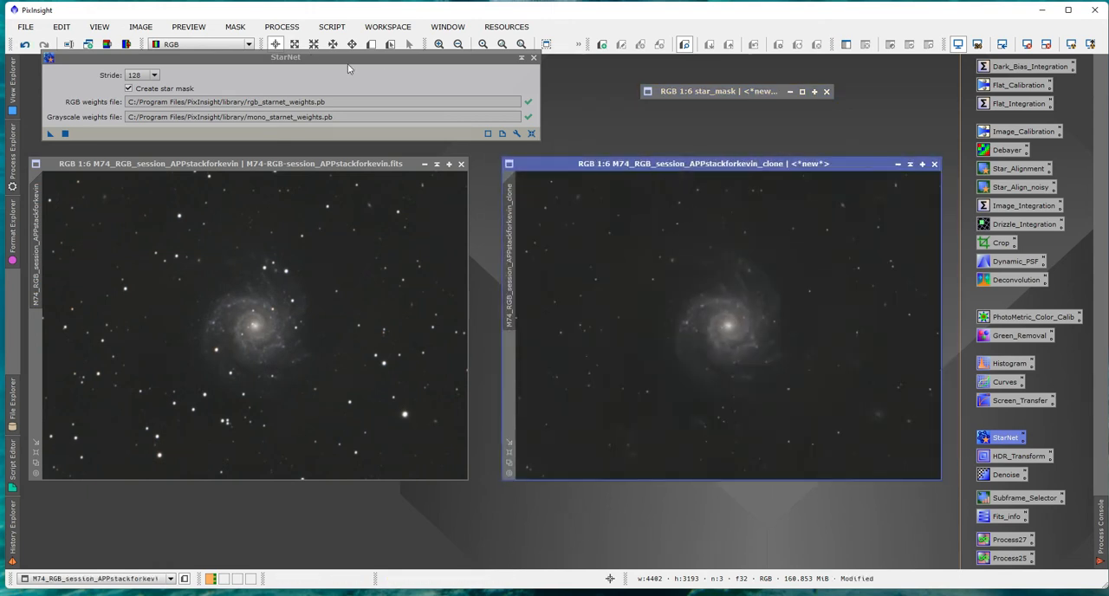
# Start a CloneStamp session on the starless M74 clone with a brush radius of 100.
pyautogui.click(281, 26)
pyautogui.moveTo(355, 15)
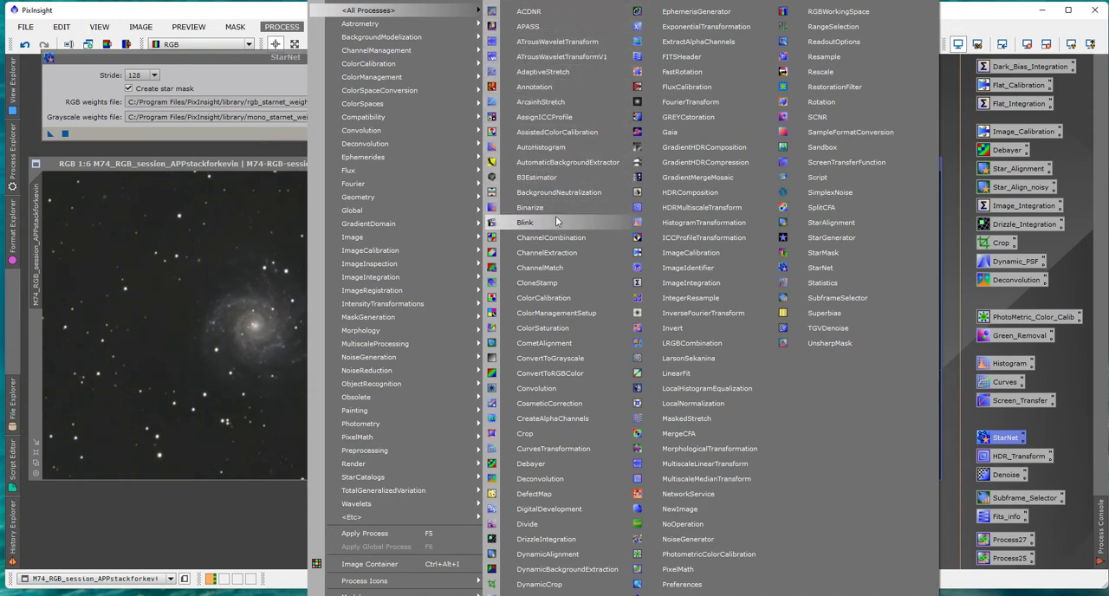
pyautogui.click(543, 287)
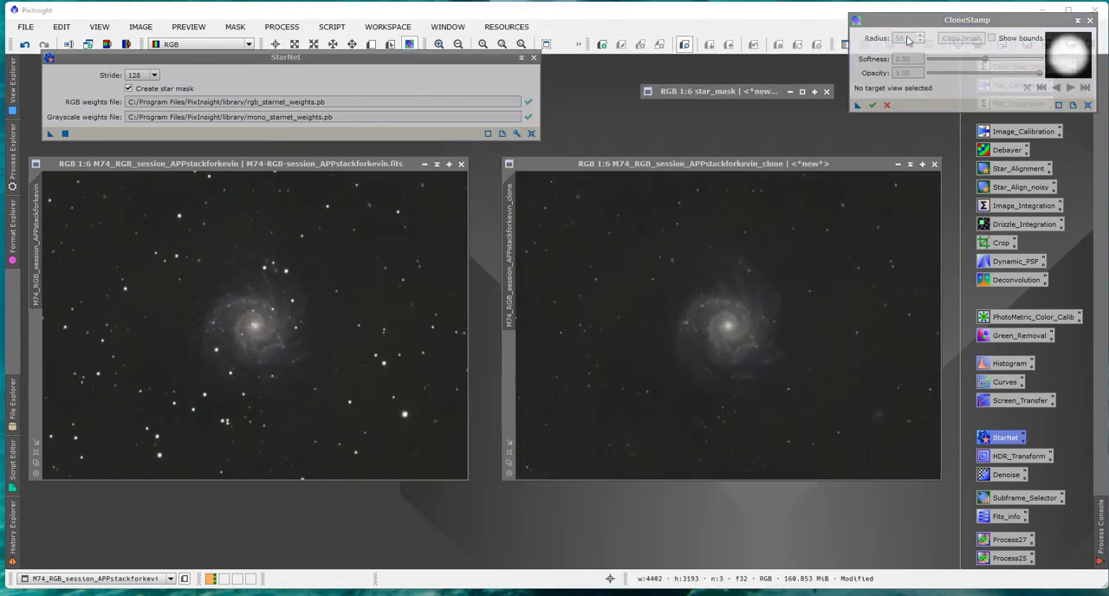
pyautogui.moveTo(901, 29); pyautogui.dragTo(875, 42)
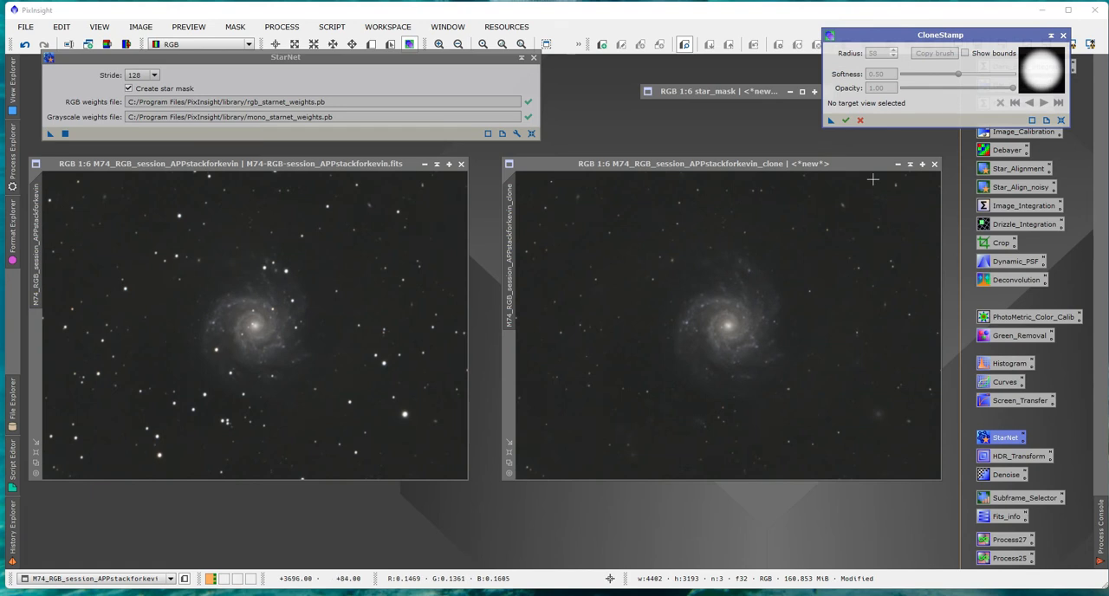
pyautogui.click(554, 268)
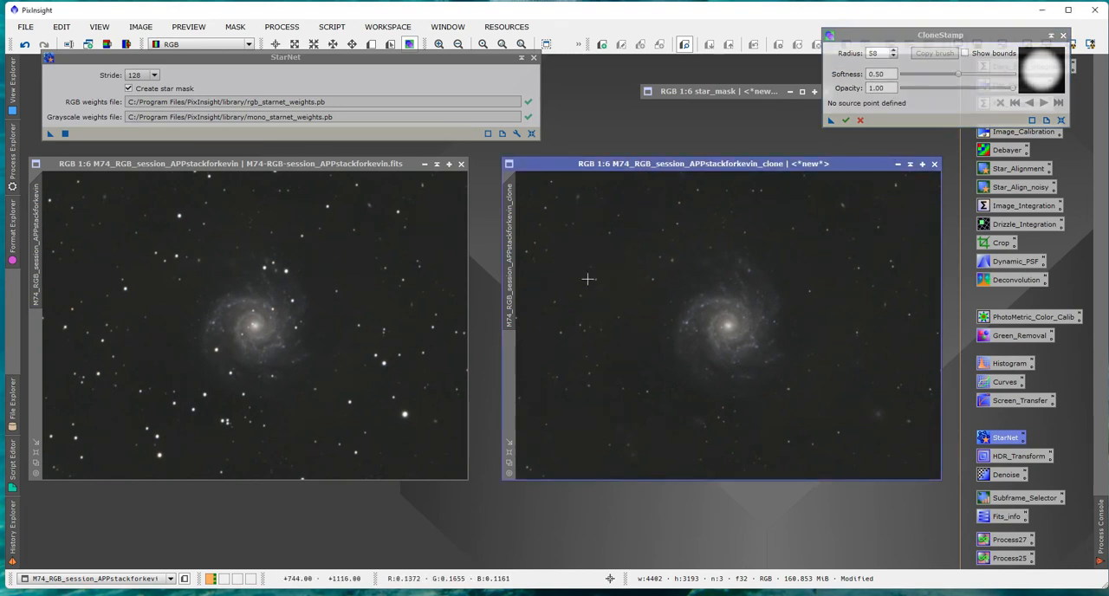
pyautogui.click(883, 54)
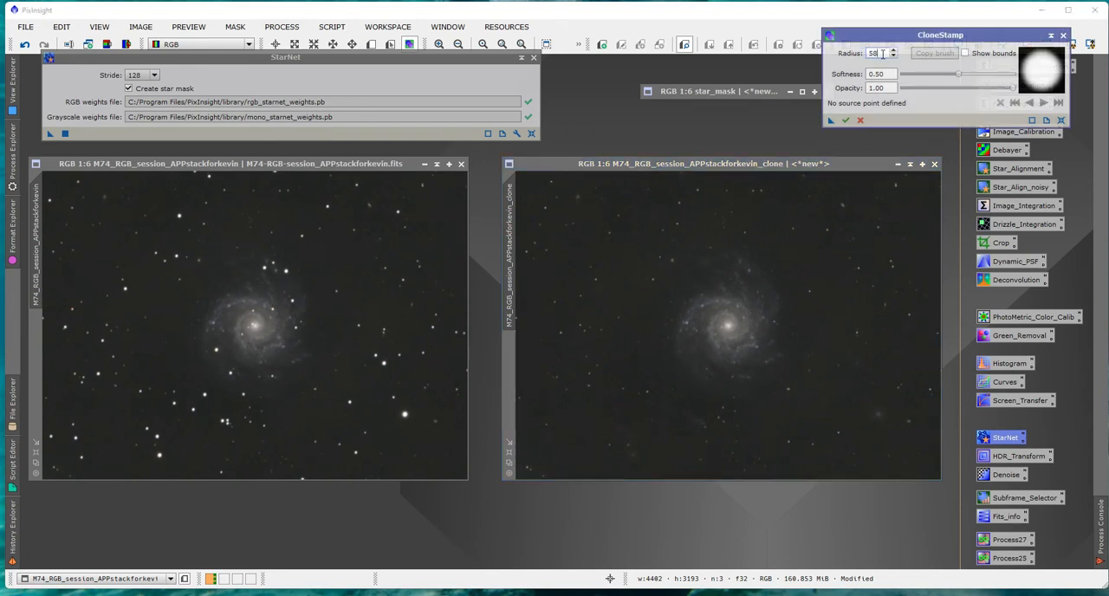
pyautogui.write('100')
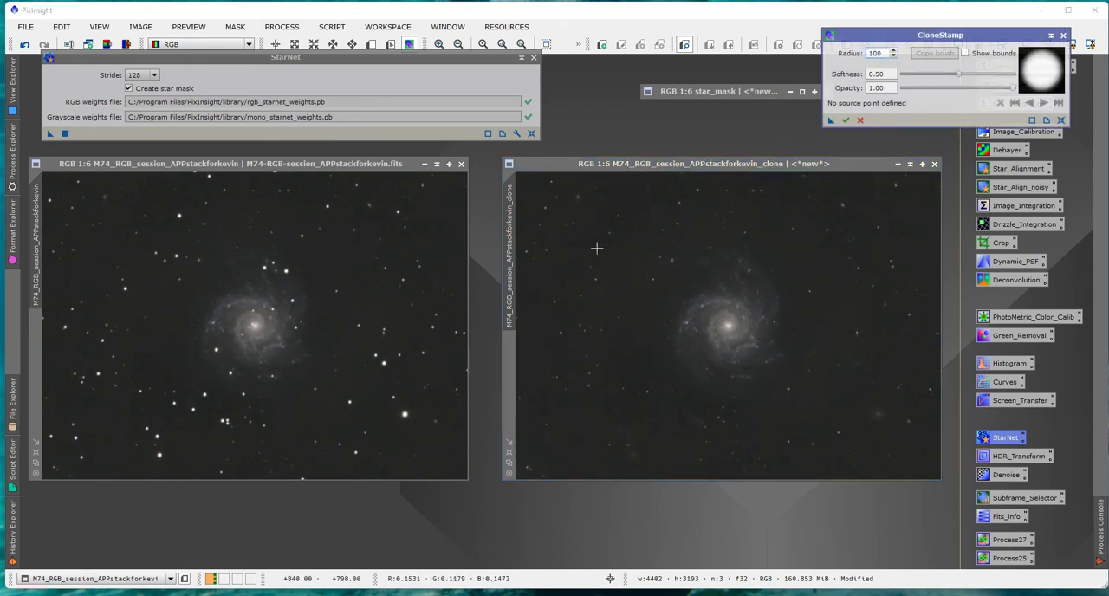
pyautogui.click(574, 254)
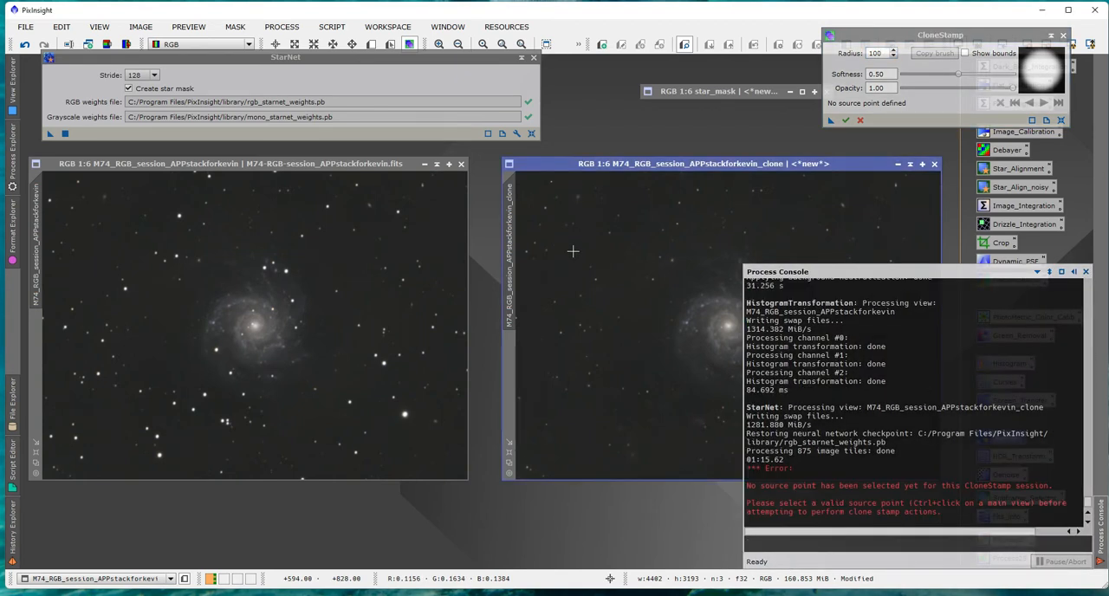
# Clone clean background over the leftover star spots around the galaxy in the starless clone, apply the CloneStamp edits and close the process.
pyautogui.keyDown('ctrl'); pyautogui.click(572, 251); pyautogui.keyUp('ctrl')
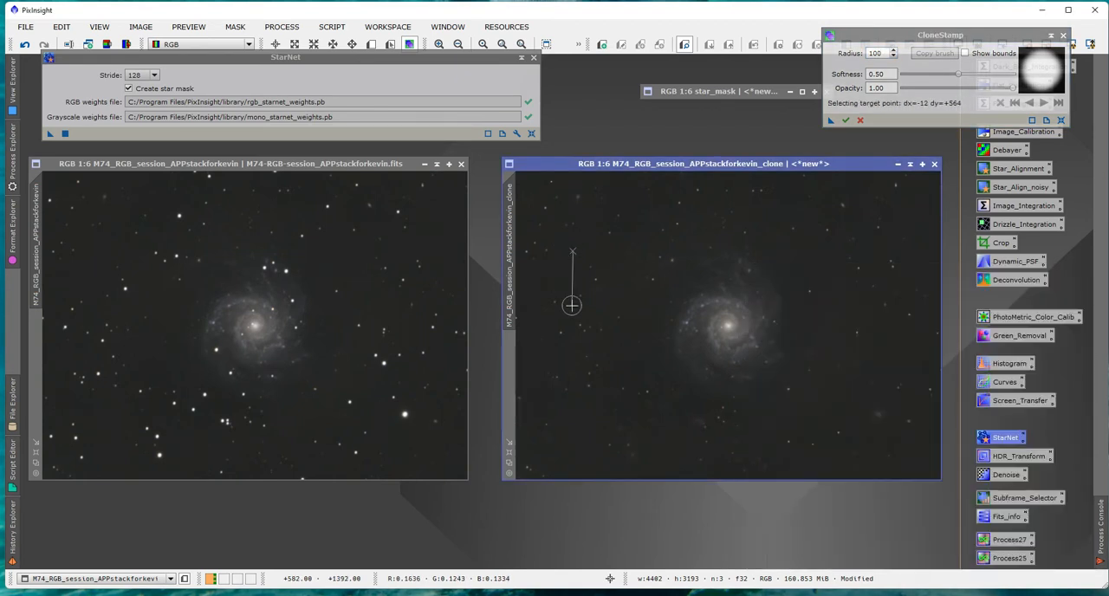
pyautogui.keyDown('ctrl'); pyautogui.click(546, 250); pyautogui.keyUp('ctrl')
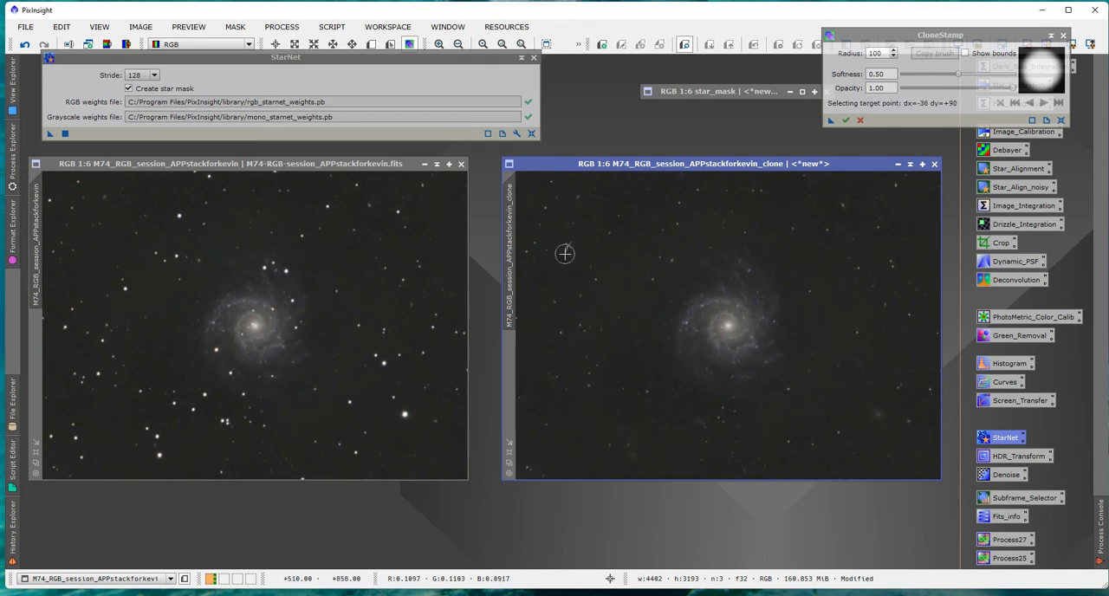
pyautogui.click(549, 247)
pyautogui.moveTo(532, 255); pyautogui.dragTo(535, 245)
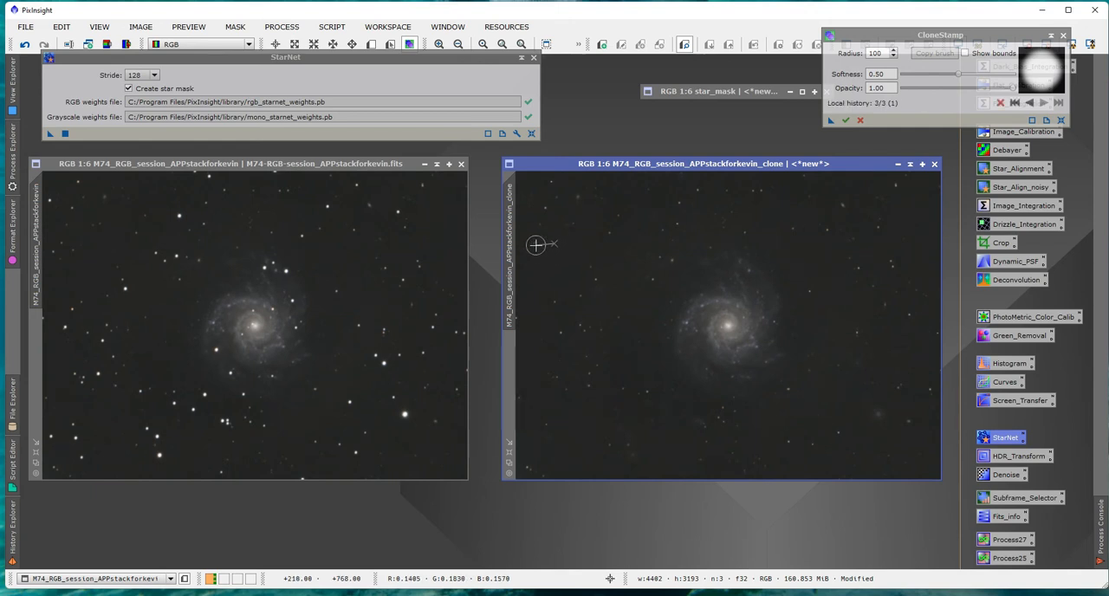
pyautogui.keyDown('ctrl'); pyautogui.click(553, 251); pyautogui.keyUp('ctrl')
pyautogui.keyDown('ctrl'); pyautogui.click(550, 257); pyautogui.keyUp('ctrl')
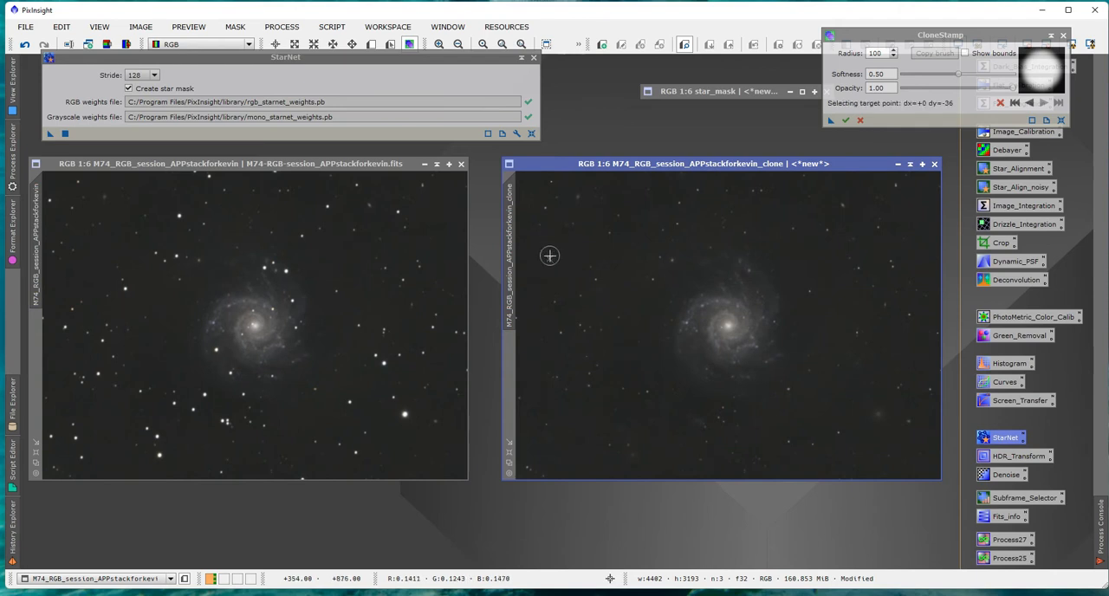
pyautogui.moveTo(554, 300); pyautogui.dragTo(593, 273)
pyautogui.click(593, 268)
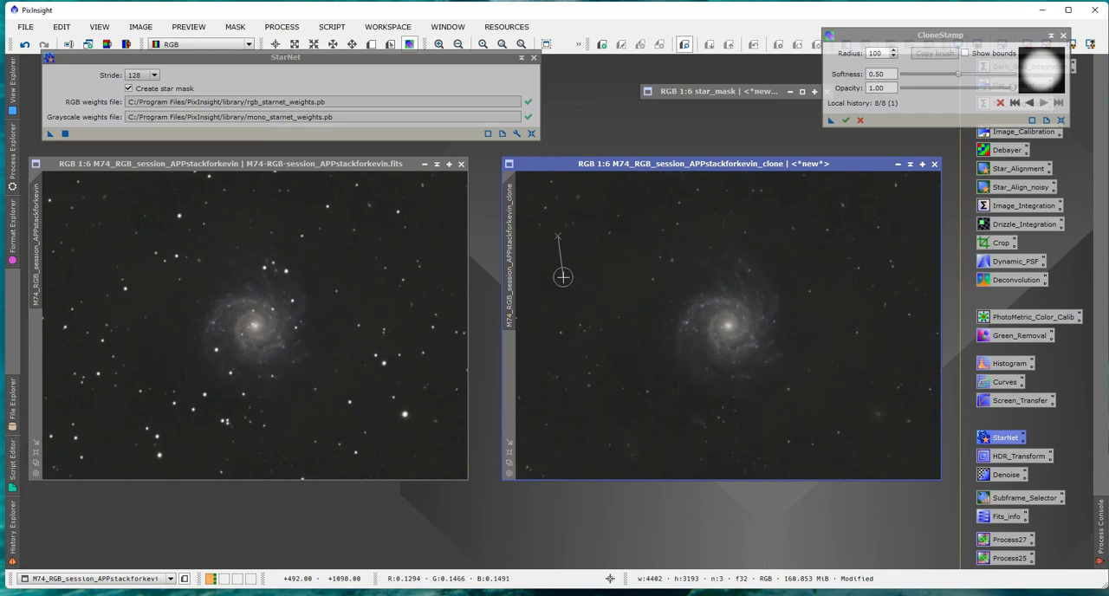
pyautogui.keyDown('ctrl'); pyautogui.click(560, 267); pyautogui.keyUp('ctrl')
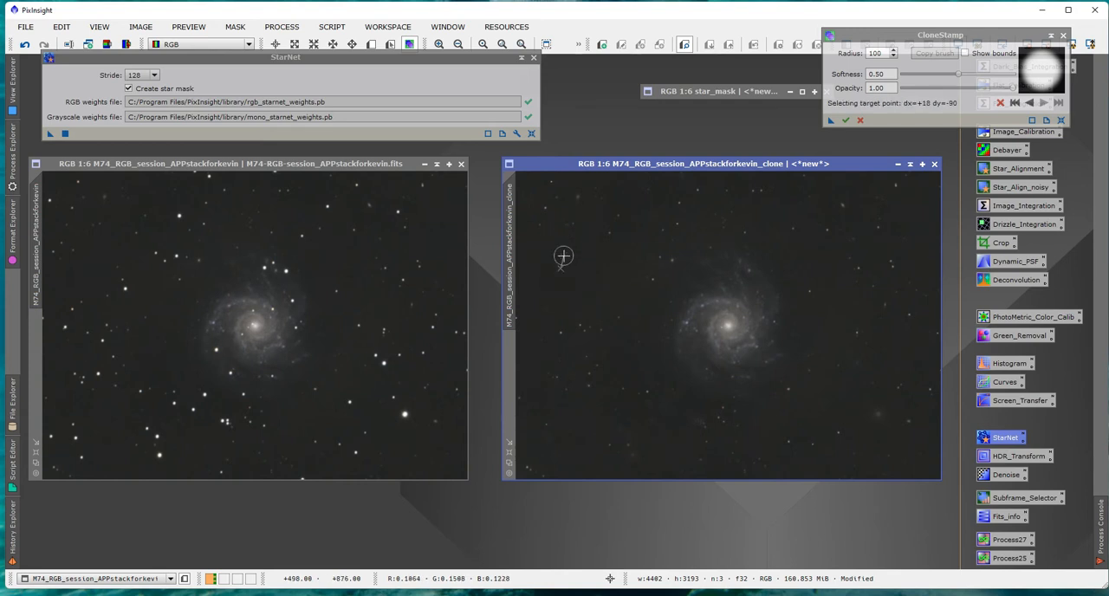
pyautogui.click(568, 226)
pyautogui.click(541, 230)
pyautogui.click(545, 213)
pyautogui.click(553, 186)
pyautogui.click(545, 192)
pyautogui.click(532, 234)
pyautogui.click(527, 204)
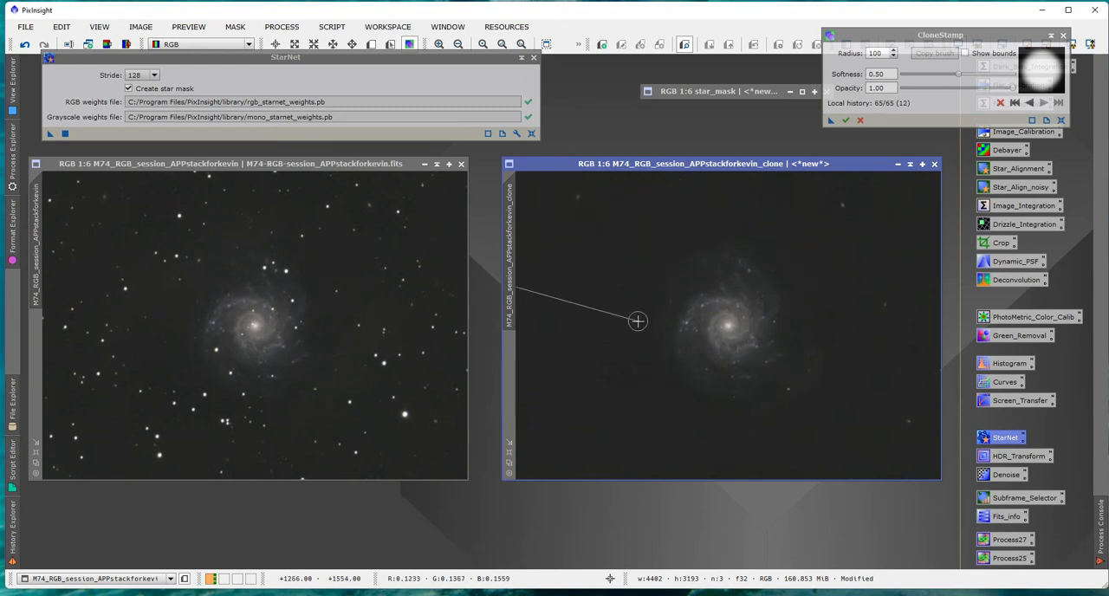
pyautogui.click(847, 121)
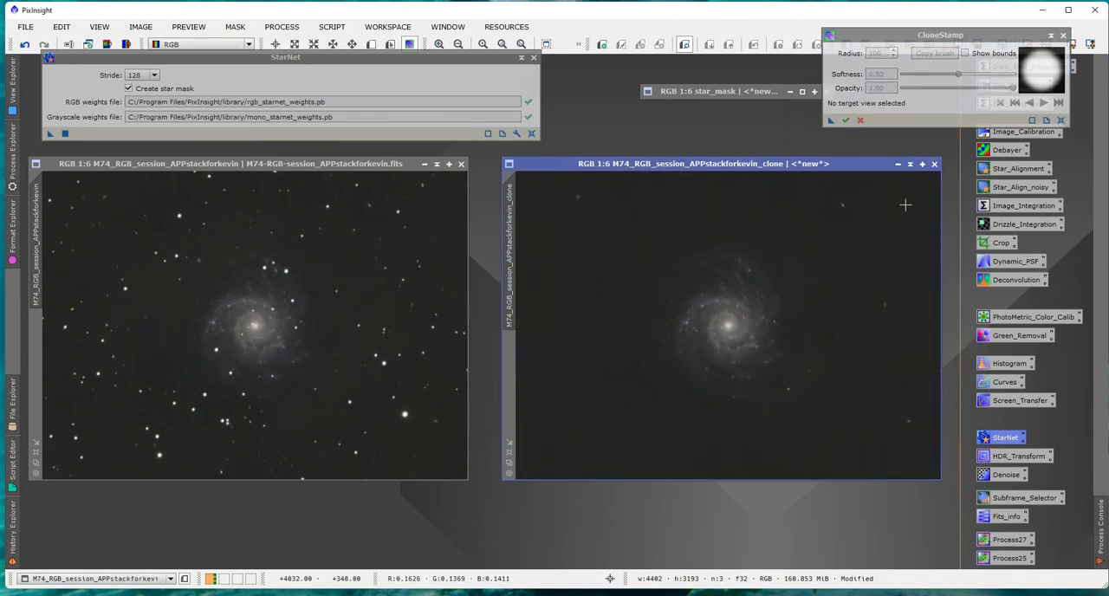
pyautogui.click(1063, 35)
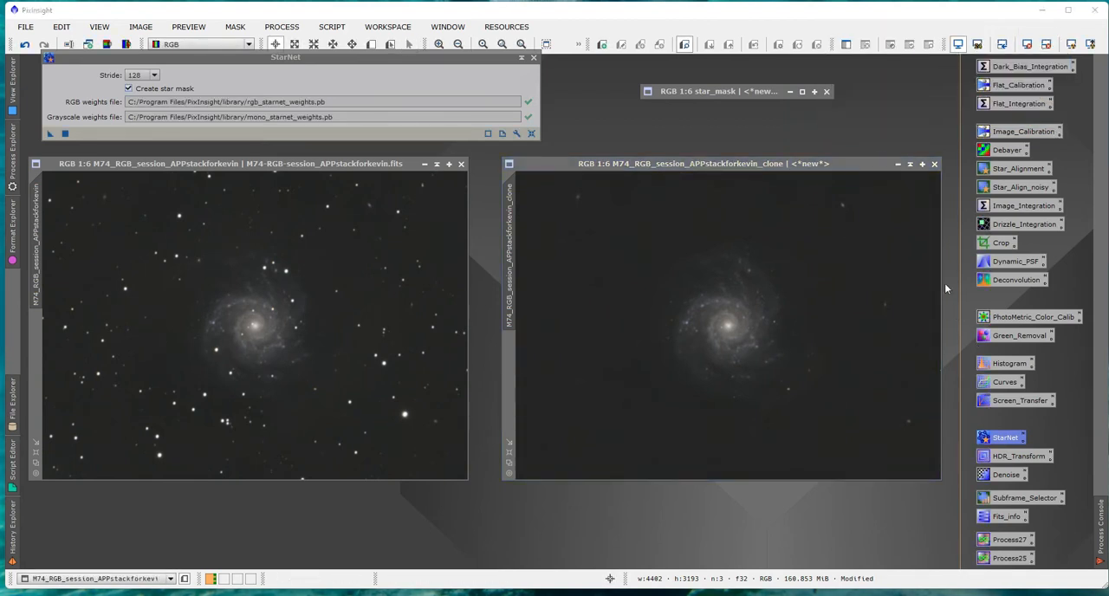
# Load the starless clone into HistogramTransformation with the histogram zoom reset to 1 and the real-time preview on.
pyautogui.moveTo(849, 163); pyautogui.dragTo(832, 163)
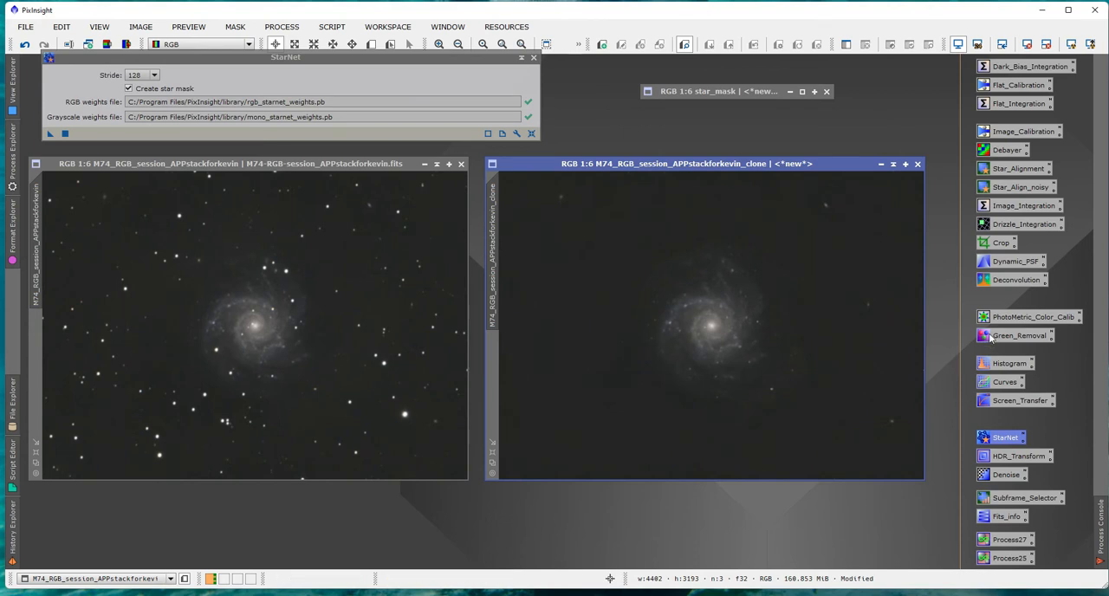
pyautogui.doubleClick(1029, 367)
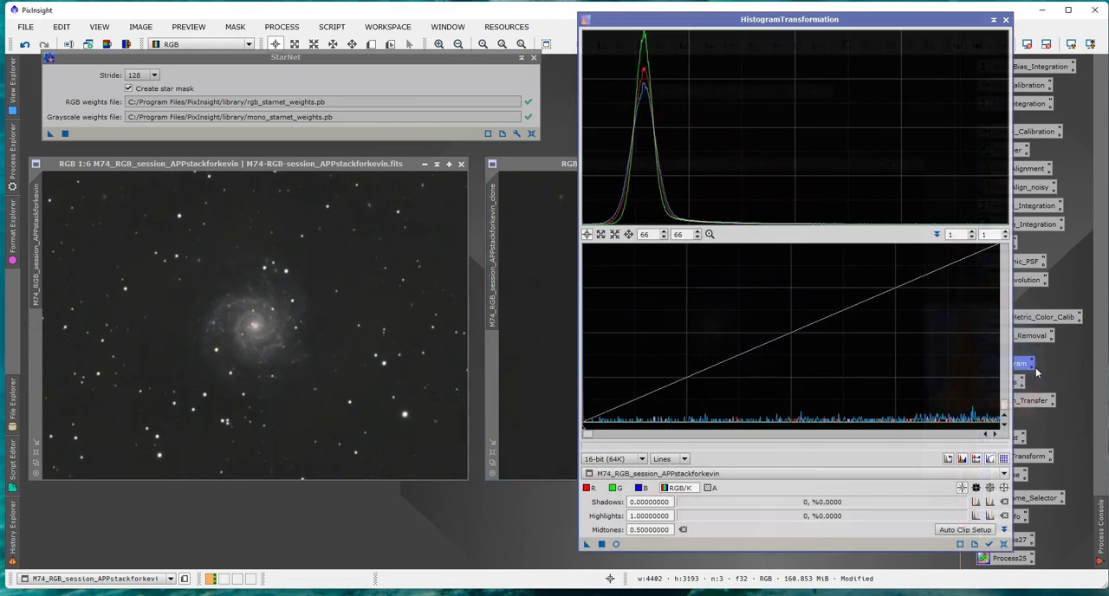
pyautogui.click(750, 474)
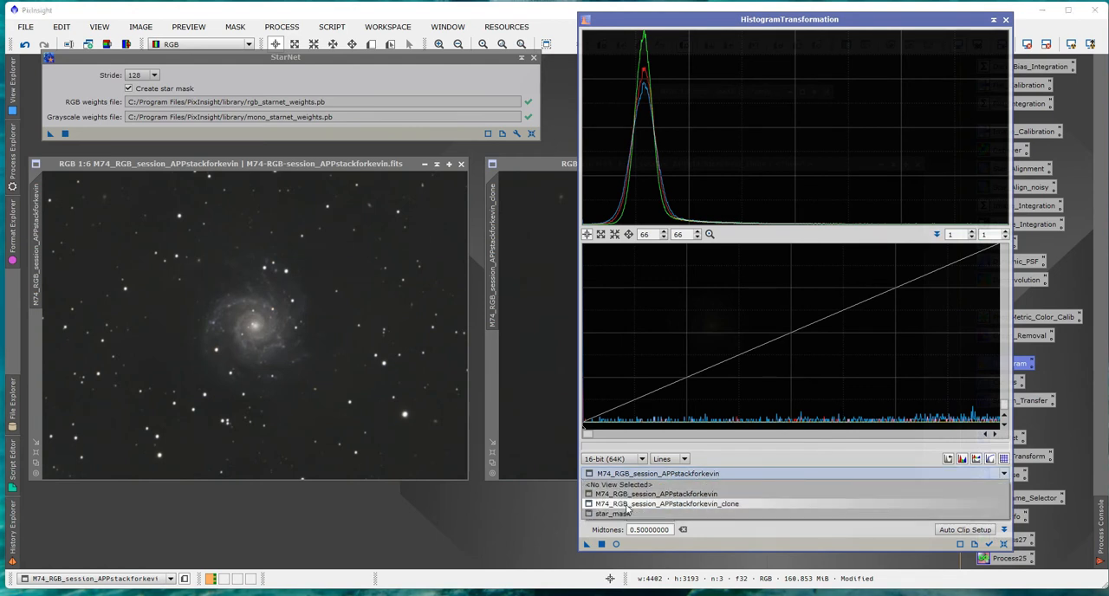
pyautogui.click(667, 503)
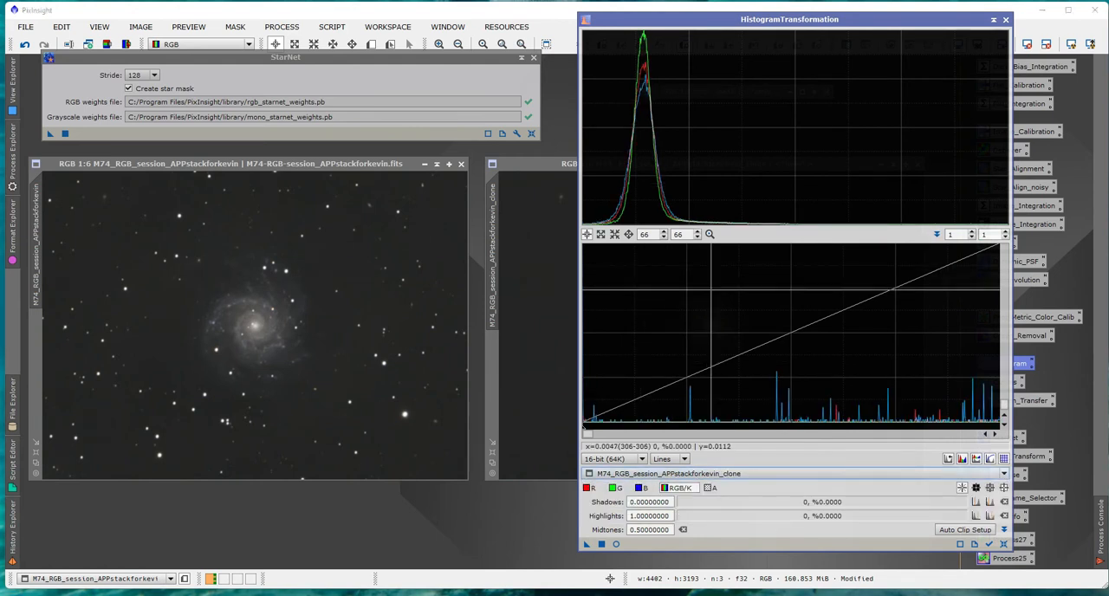
pyautogui.click(710, 234)
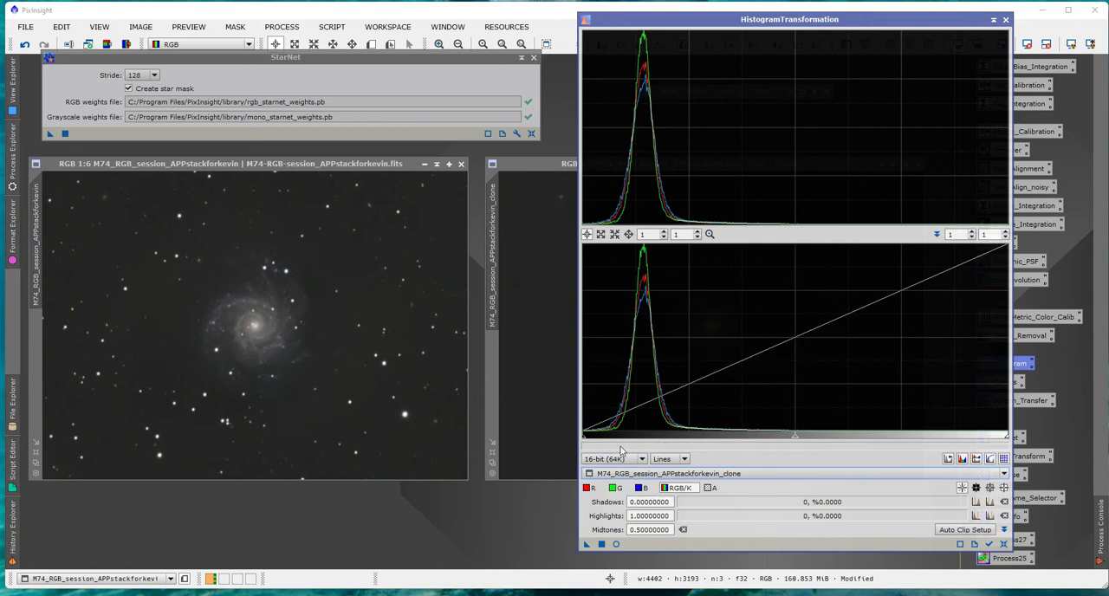
pyautogui.click(616, 544)
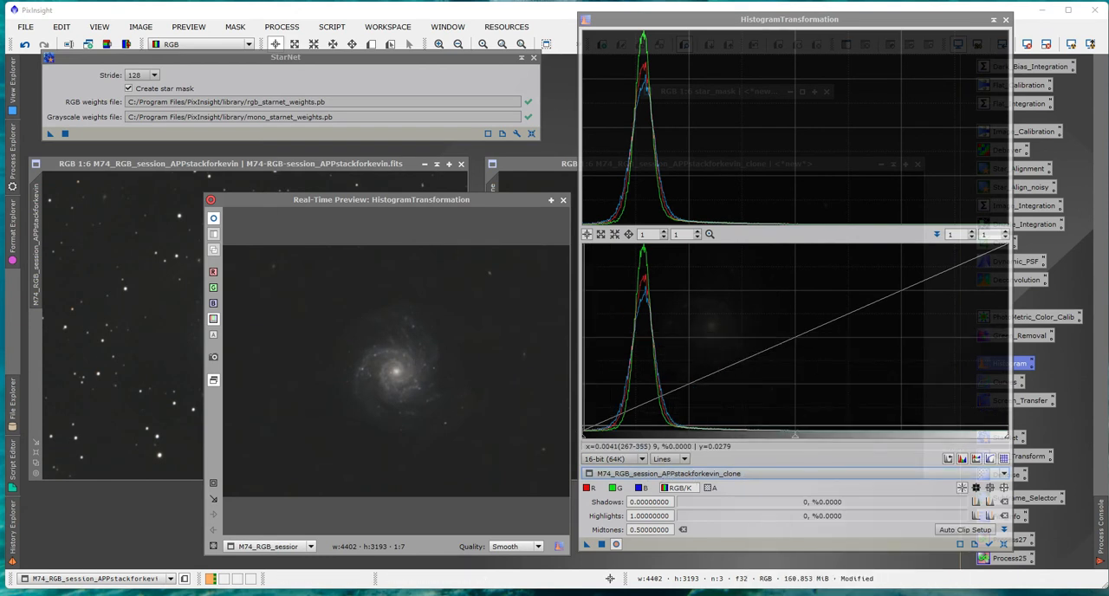
# Darken the starless clone with shadows at 0.09264305 and midtones at 0.65981013, and close the histogram process and preview.
pyautogui.moveTo(584, 440); pyautogui.dragTo(641, 448)
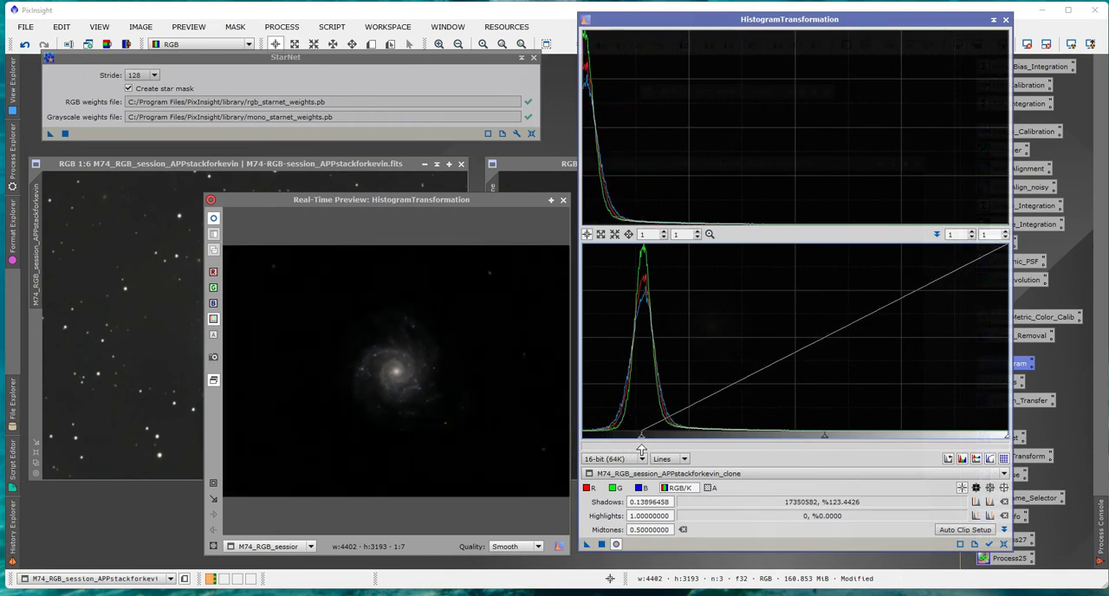
pyautogui.moveTo(823, 440); pyautogui.dragTo(882, 448)
pyautogui.moveTo(640, 439); pyautogui.dragTo(624, 440)
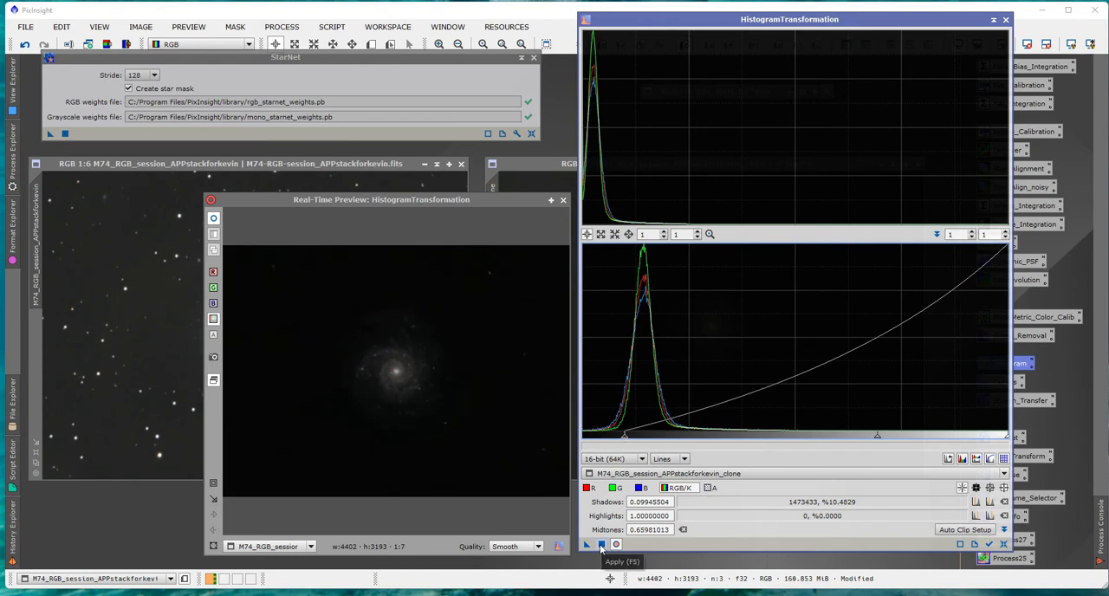
pyautogui.moveTo(624, 439); pyautogui.dragTo(620, 439)
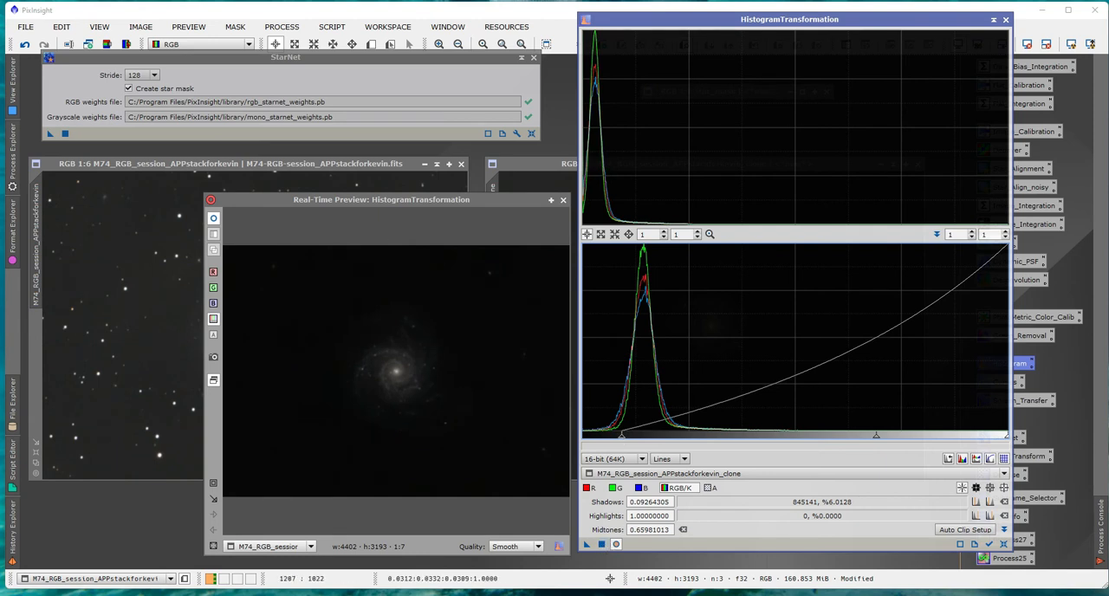
pyautogui.click(602, 545)
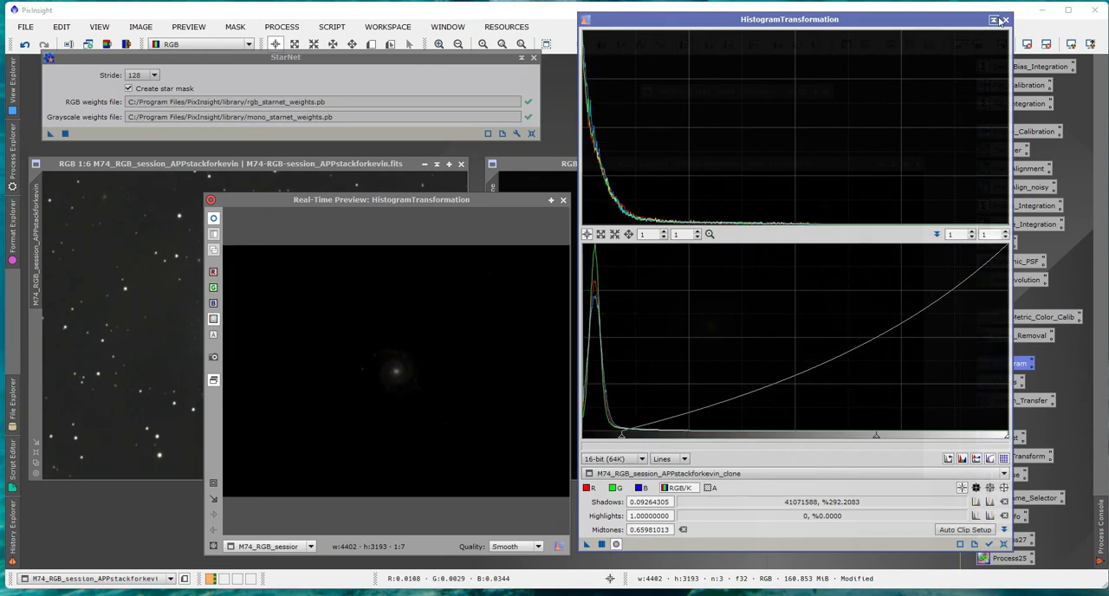
pyautogui.click(1004, 19)
pyautogui.click(563, 199)
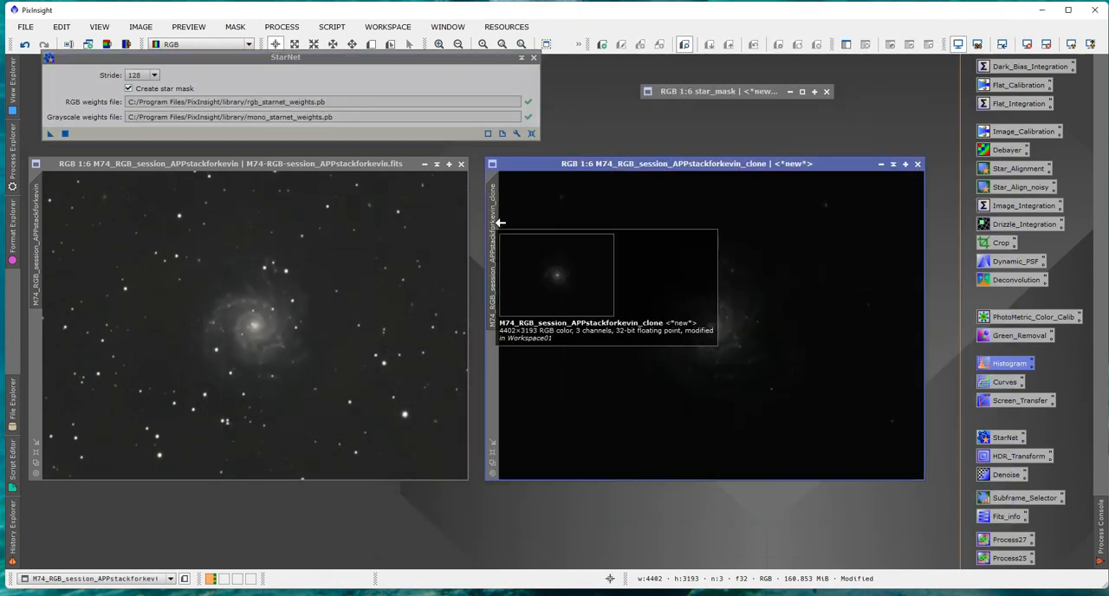
# Apply the darkened starless clone as a mask on the original M74 image, and collapse the clone beneath the star mask.
pyautogui.moveTo(495, 244)
pyautogui.mouseDown()
pyautogui.moveTo(493, 260)
pyautogui.moveTo(221, 383)
pyautogui.moveTo(59, 381)
pyautogui.moveTo(40, 371)
pyautogui.mouseUp()
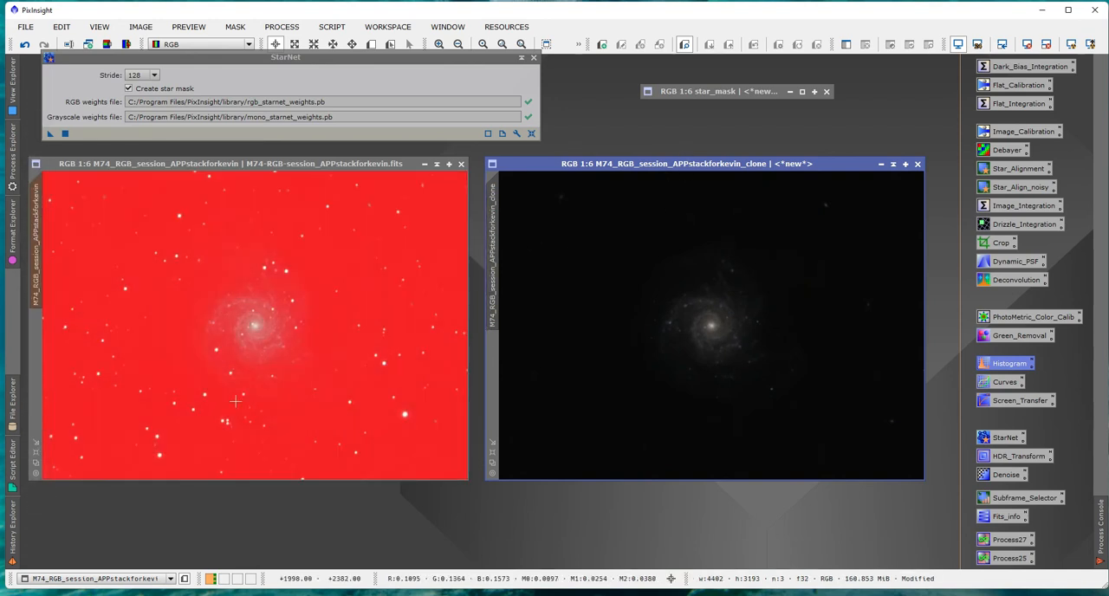
pyautogui.click(893, 163)
pyautogui.moveTo(652, 319)
pyautogui.mouseDown()
pyautogui.moveTo(738, 224)
pyautogui.moveTo(707, 126)
pyautogui.moveTo(694, 123)
pyautogui.mouseUp()
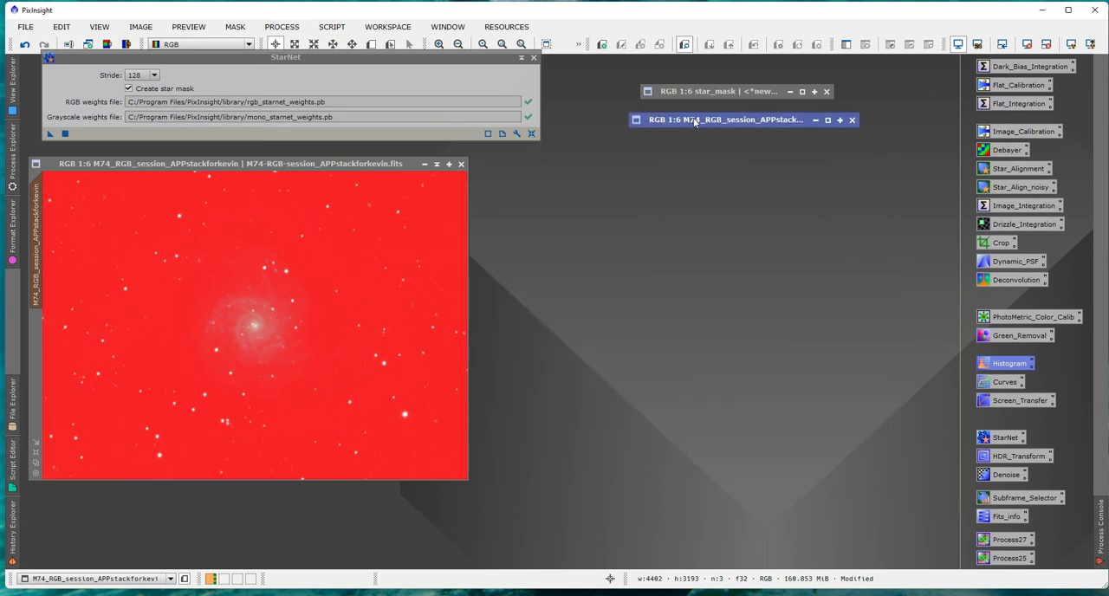
# Invert the mask on the original M74 image and reposition its window below the StarNet dialog.
pyautogui.moveTo(348, 163); pyautogui.dragTo(416, 160)
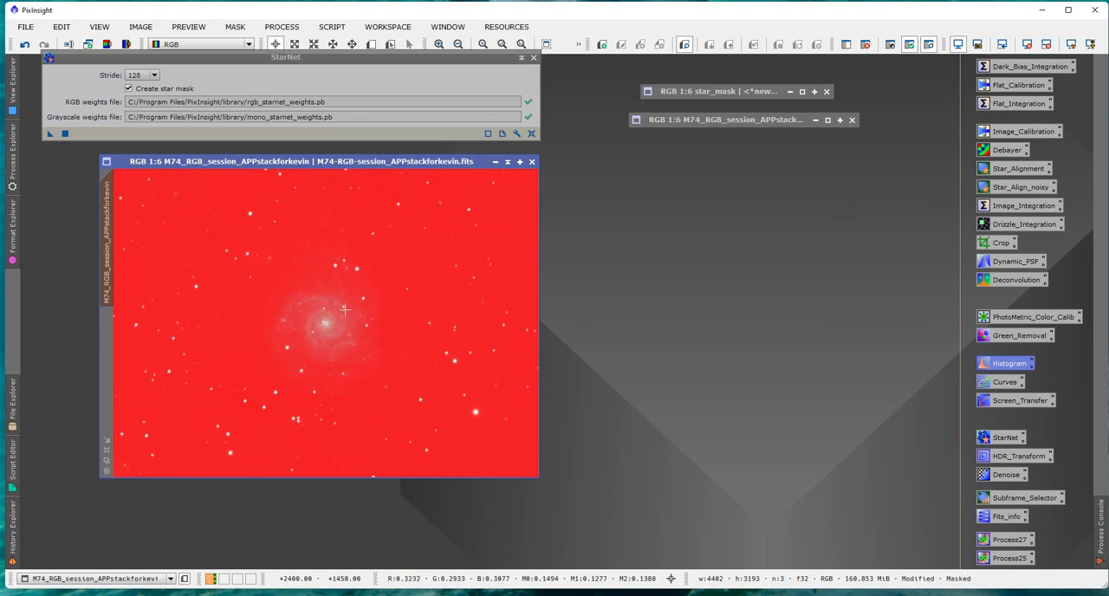
pyautogui.click(891, 45)
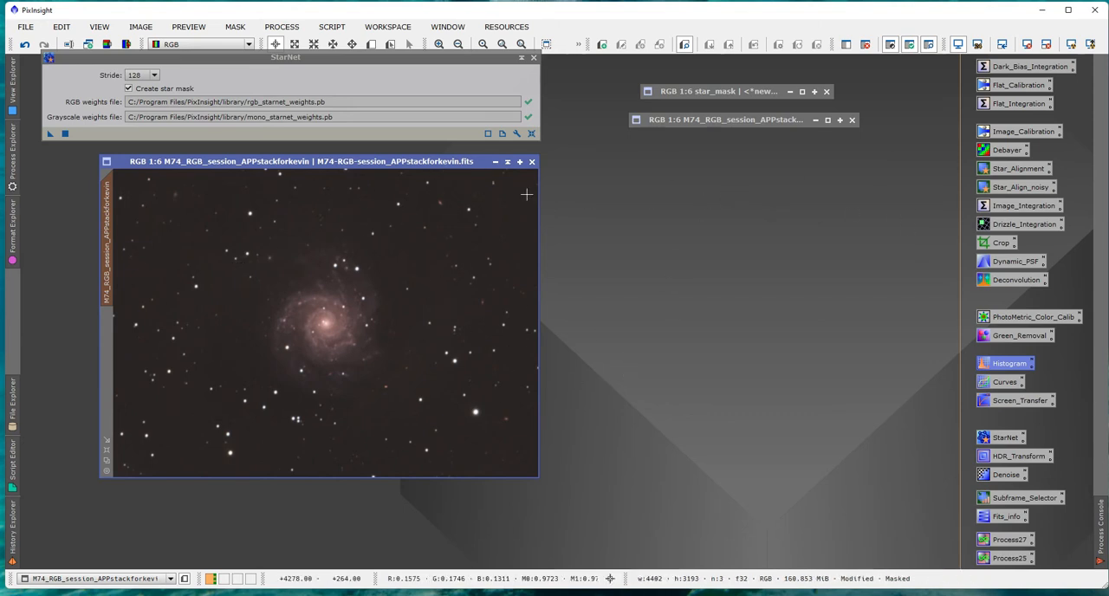
pyautogui.moveTo(407, 162); pyautogui.dragTo(370, 166)
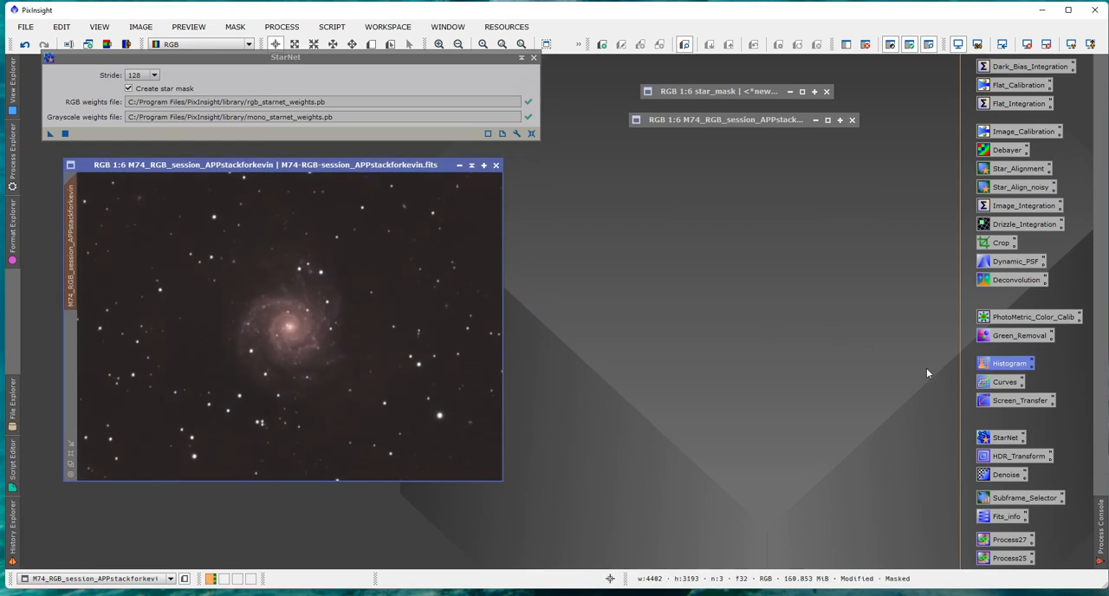
# Load the original M74 image into HistogramTransformation and turn on the real-time preview.
pyautogui.doubleClick(1008, 367)
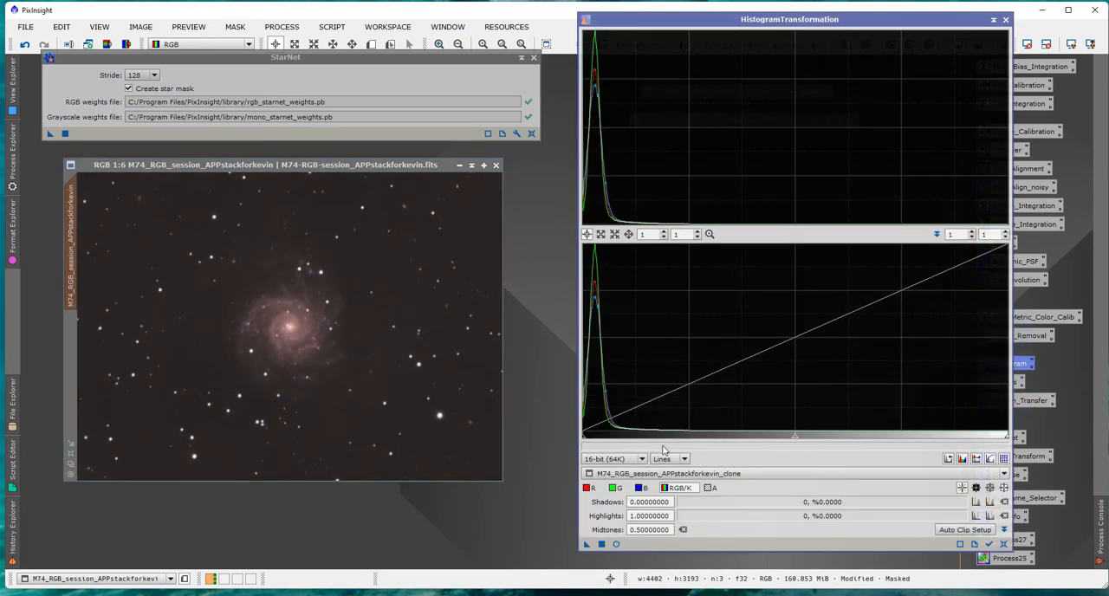
pyautogui.click(702, 473)
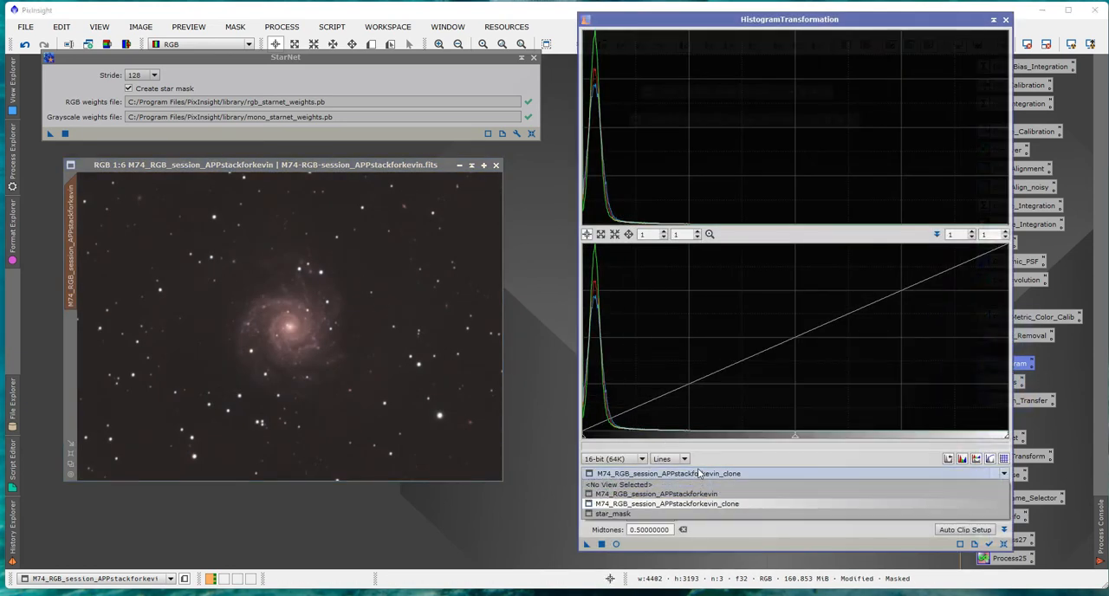
pyautogui.click(680, 492)
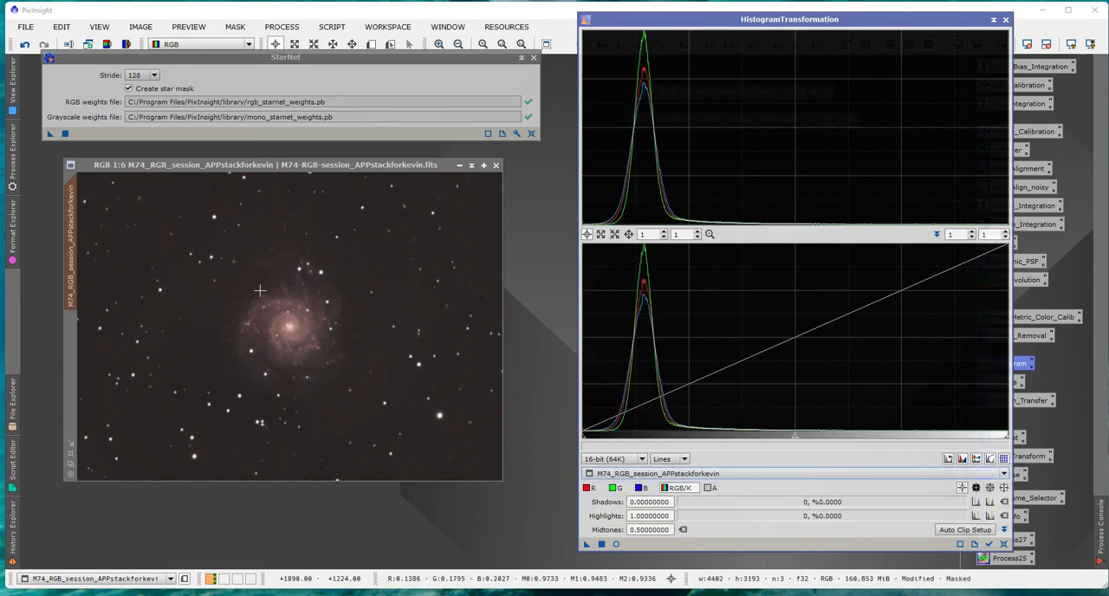
pyautogui.click(616, 544)
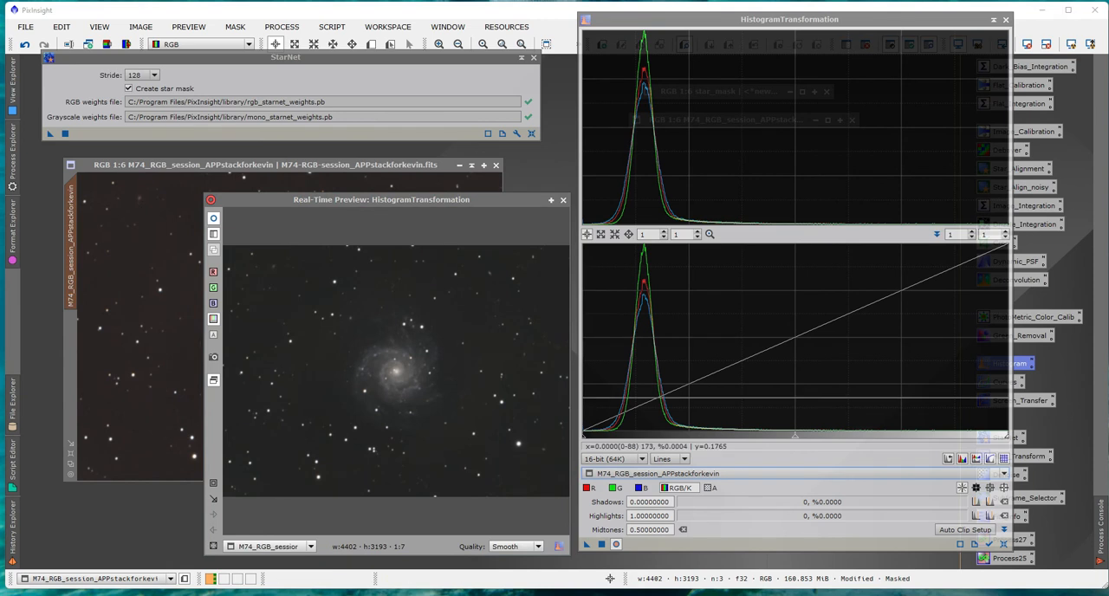
# Darken the masked background of M74 with shadows at 0.08719346, apply it, and close the histogram process and preview.
pyautogui.moveTo(584, 440); pyautogui.dragTo(626, 447)
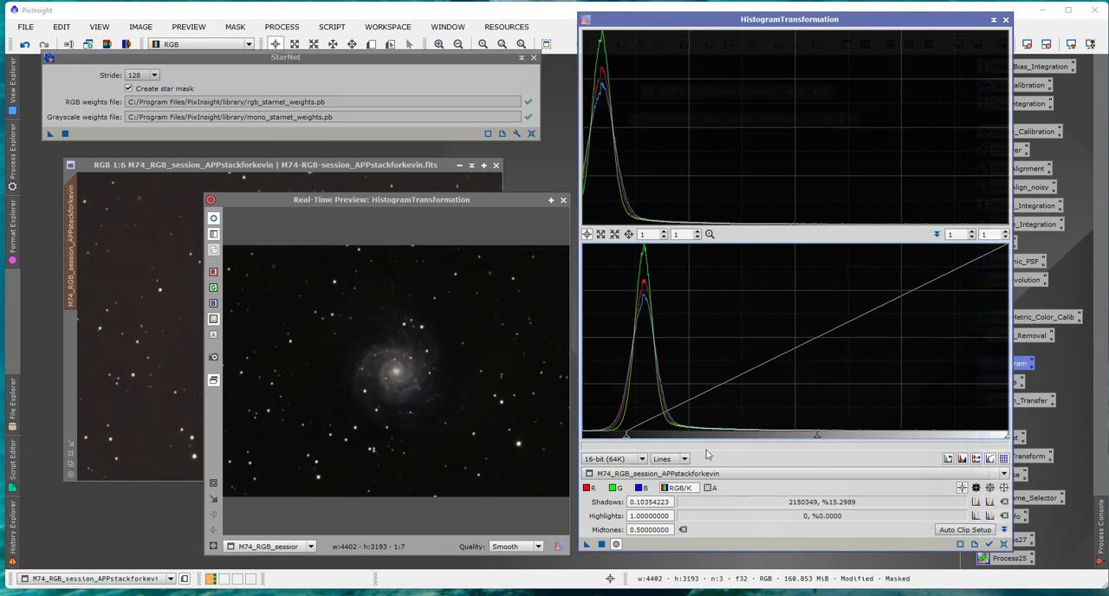
pyautogui.moveTo(625, 440); pyautogui.dragTo(620, 440)
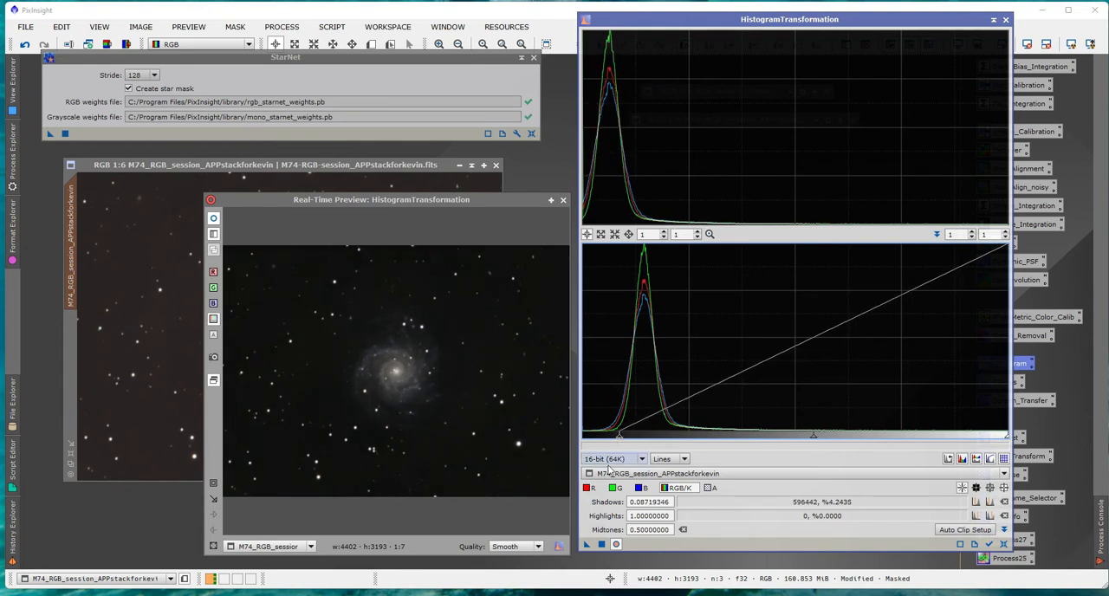
pyautogui.click(604, 546)
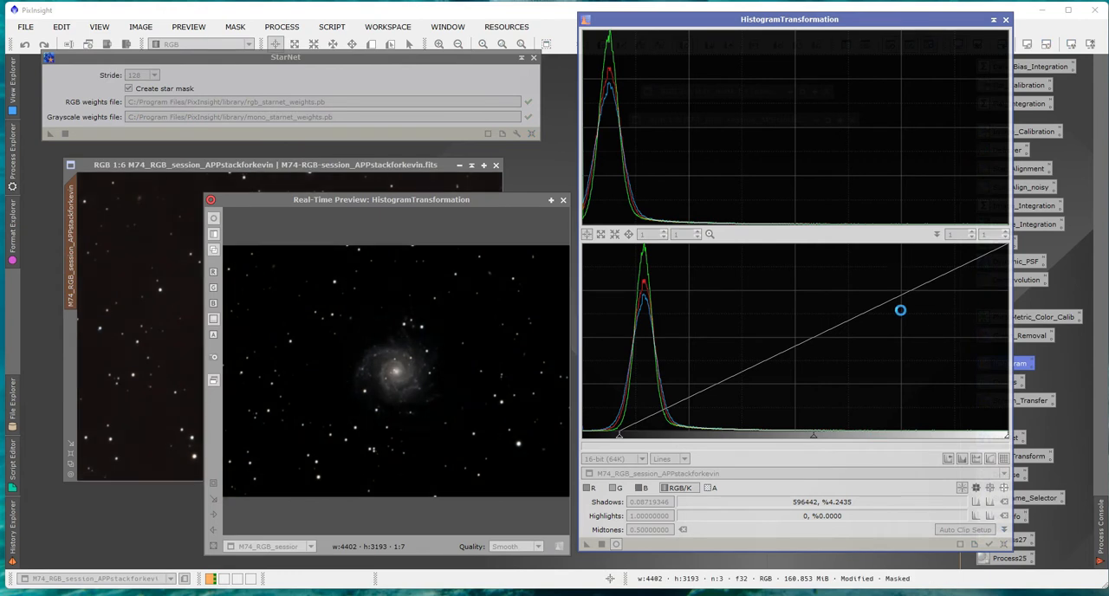
pyautogui.click(1005, 20)
pyautogui.click(564, 200)
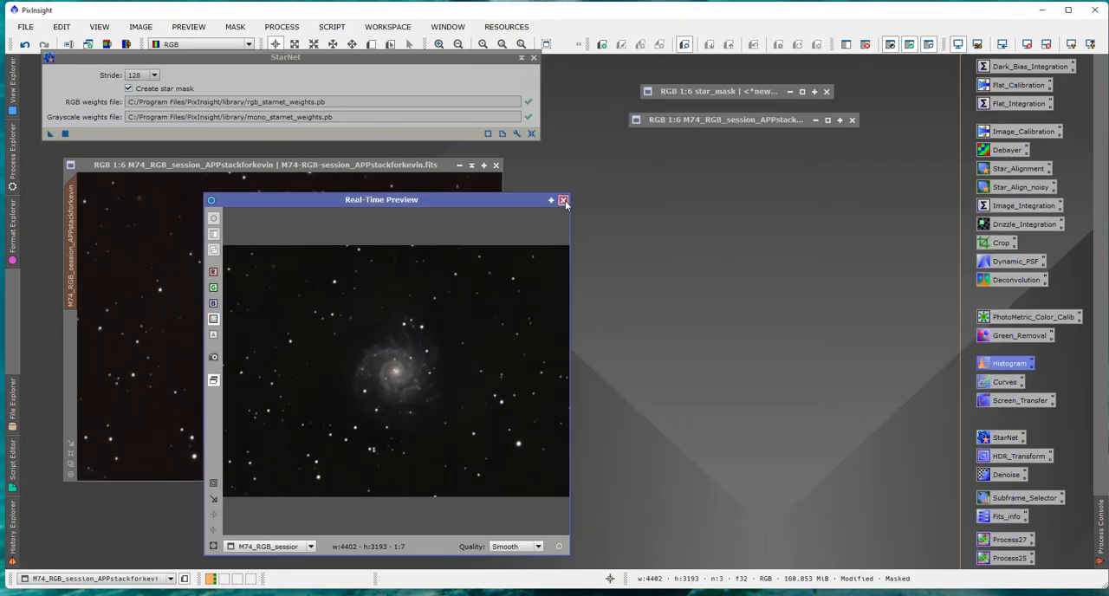
# Shift the M74 window slightly, invert its mask to protect the background instead of the galaxy, and hide the mask overlay.
pyautogui.moveTo(318, 170); pyautogui.dragTo(326, 181)
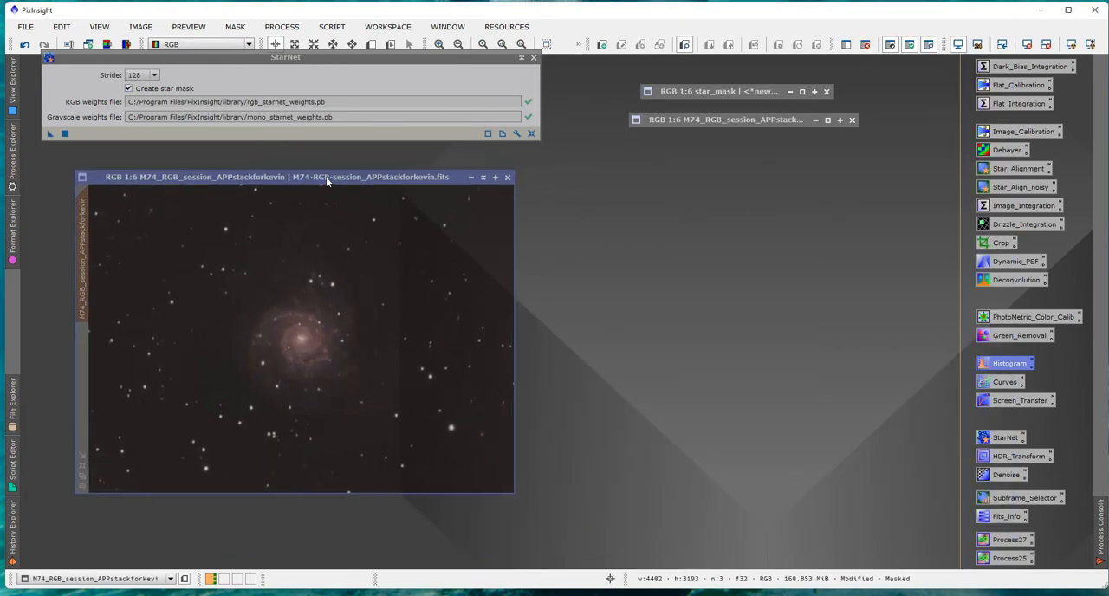
pyautogui.click(889, 48)
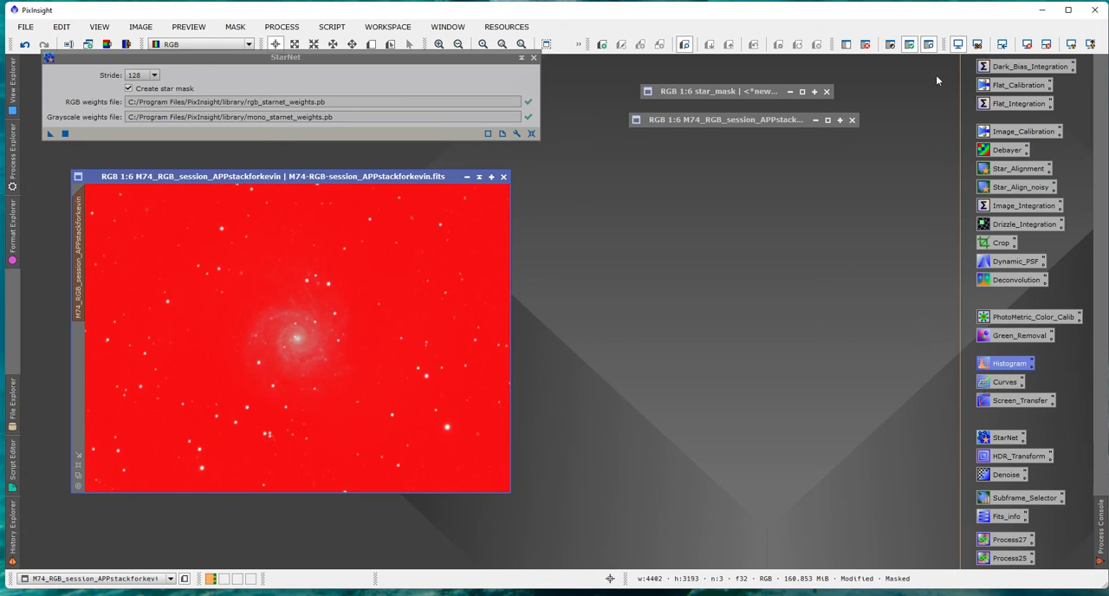
pyautogui.click(928, 45)
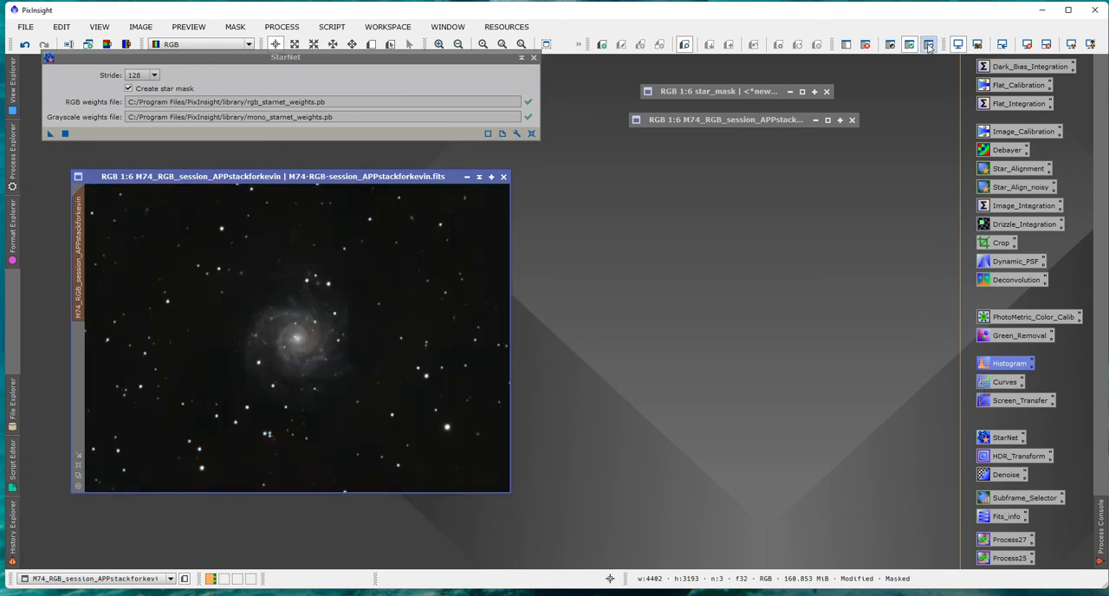
# Set up CurvesTransformation beside the M74 image on the saturation channel with the real-time preview on.
pyautogui.doubleClick(1004, 384)
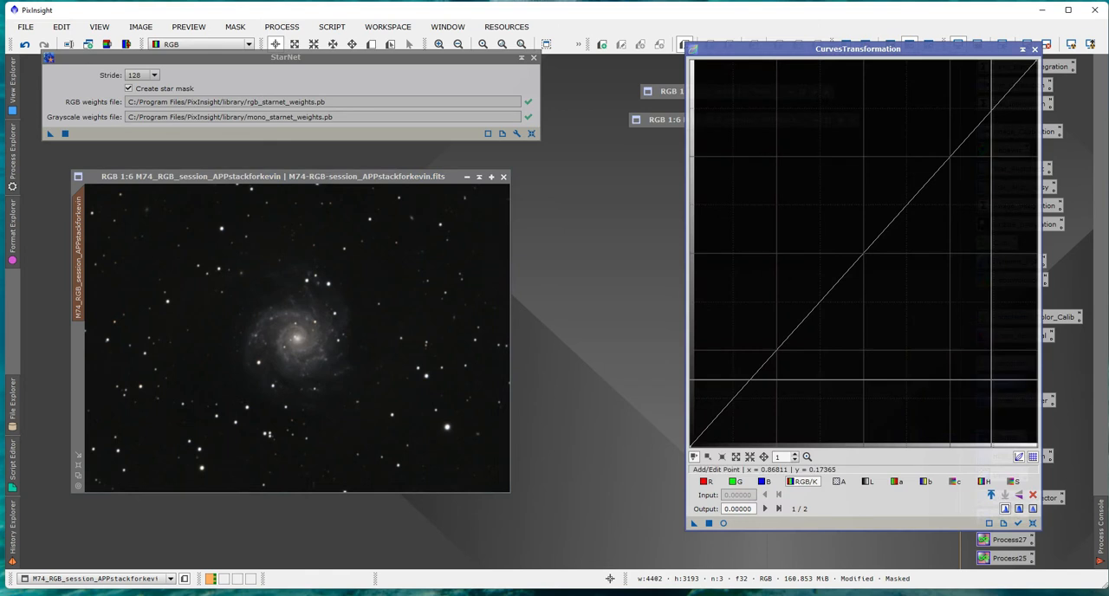
pyautogui.moveTo(869, 60); pyautogui.dragTo(812, 63)
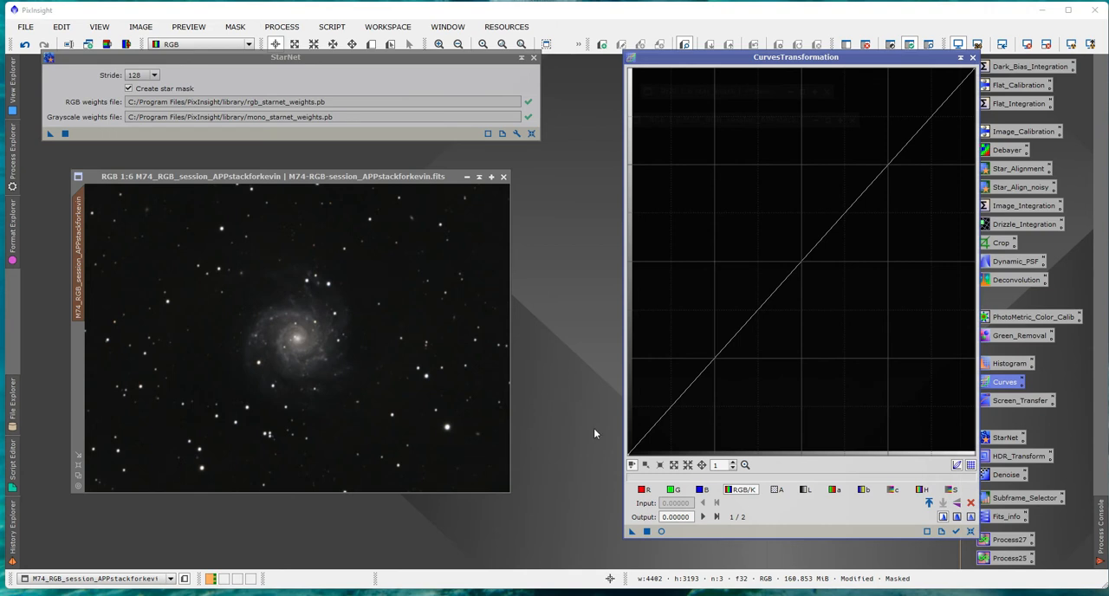
pyautogui.click(951, 490)
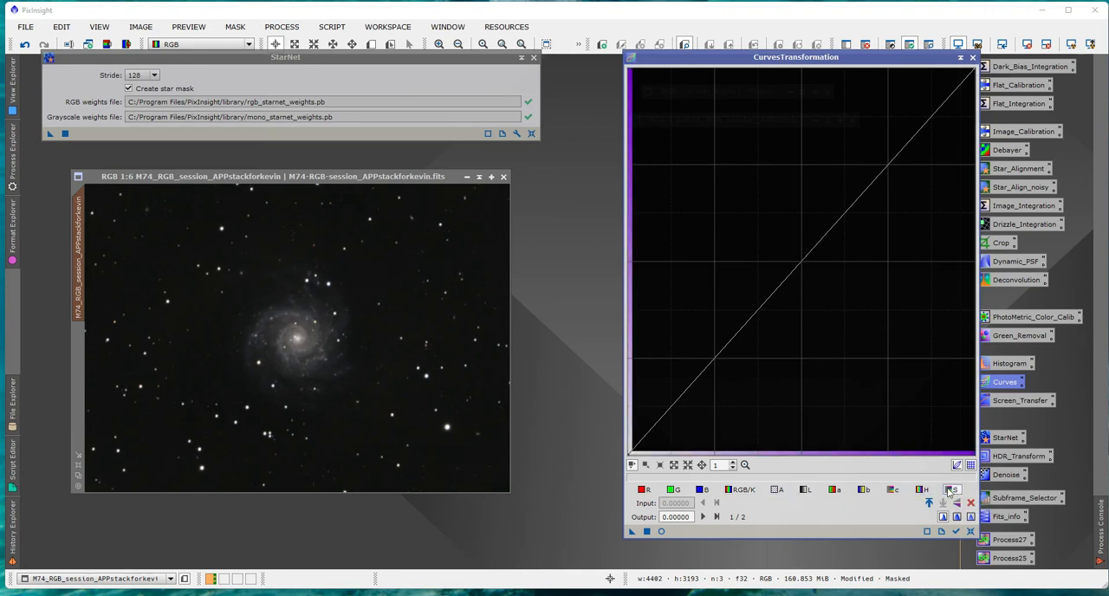
pyautogui.click(661, 532)
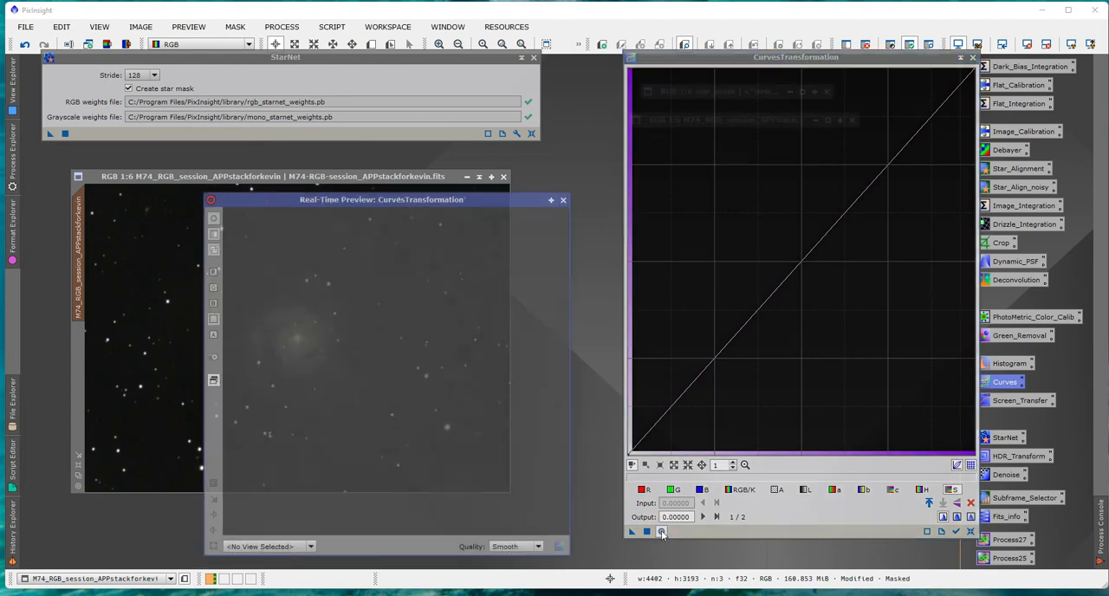
pyautogui.moveTo(439, 199); pyautogui.dragTo(474, 192)
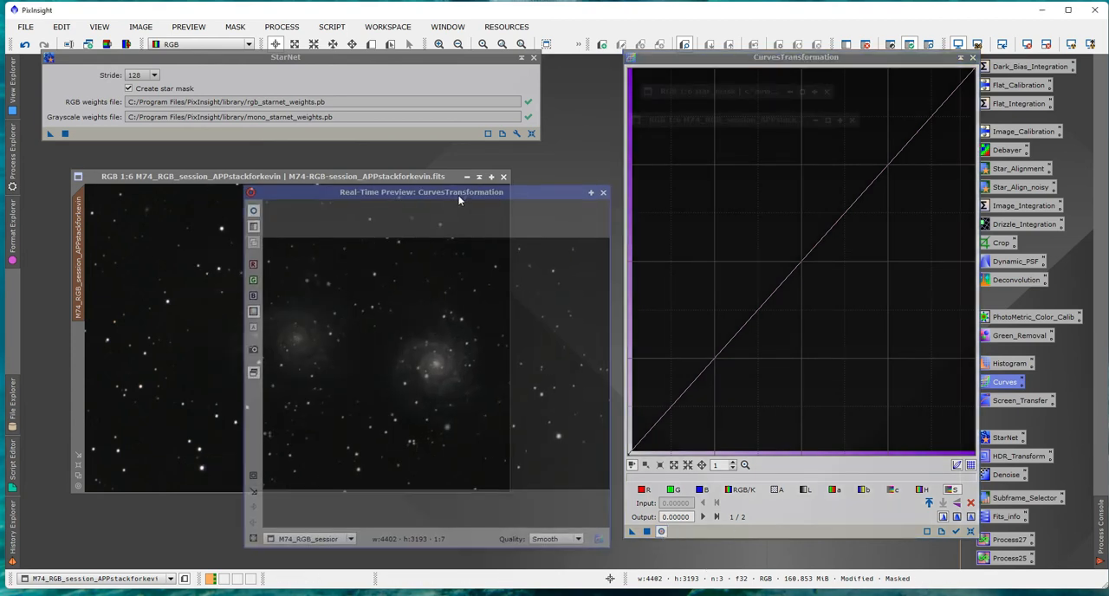
# Raise the saturation curve with a point at input 0.27212, output 0.52844, and apply it to the masked M74 image six times.
pyautogui.moveTo(795, 269); pyautogui.dragTo(632, 95)
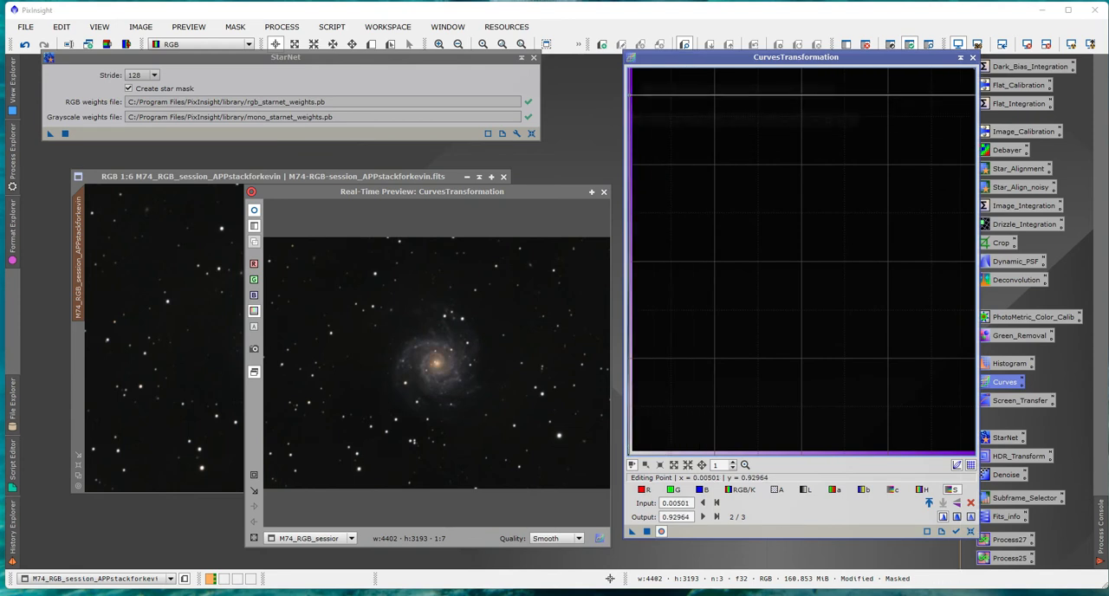
pyautogui.moveTo(633, 96); pyautogui.dragTo(721, 251)
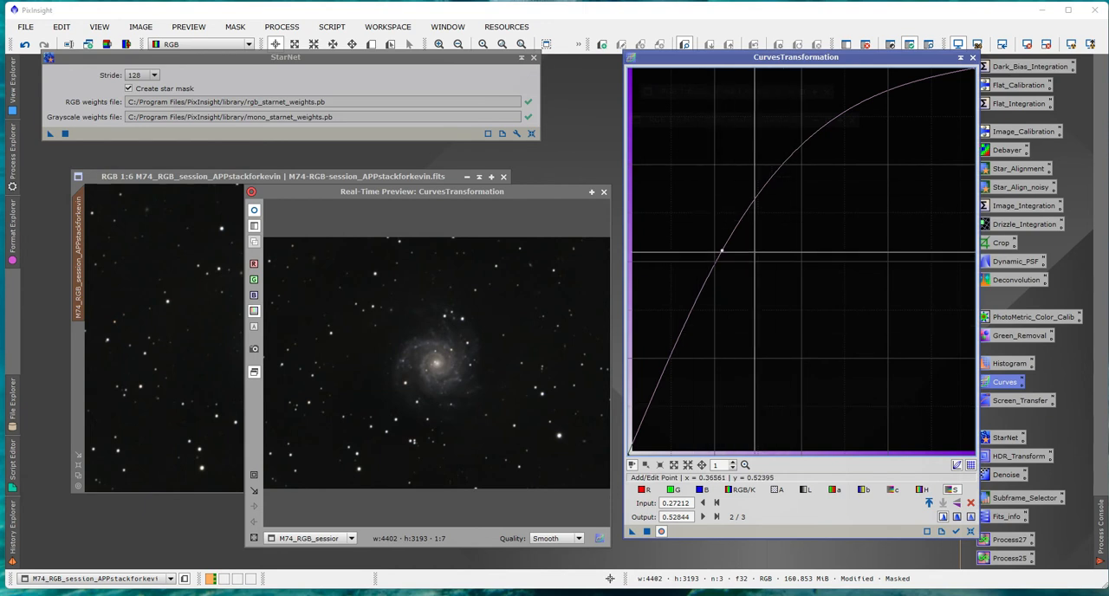
pyautogui.click(646, 531)
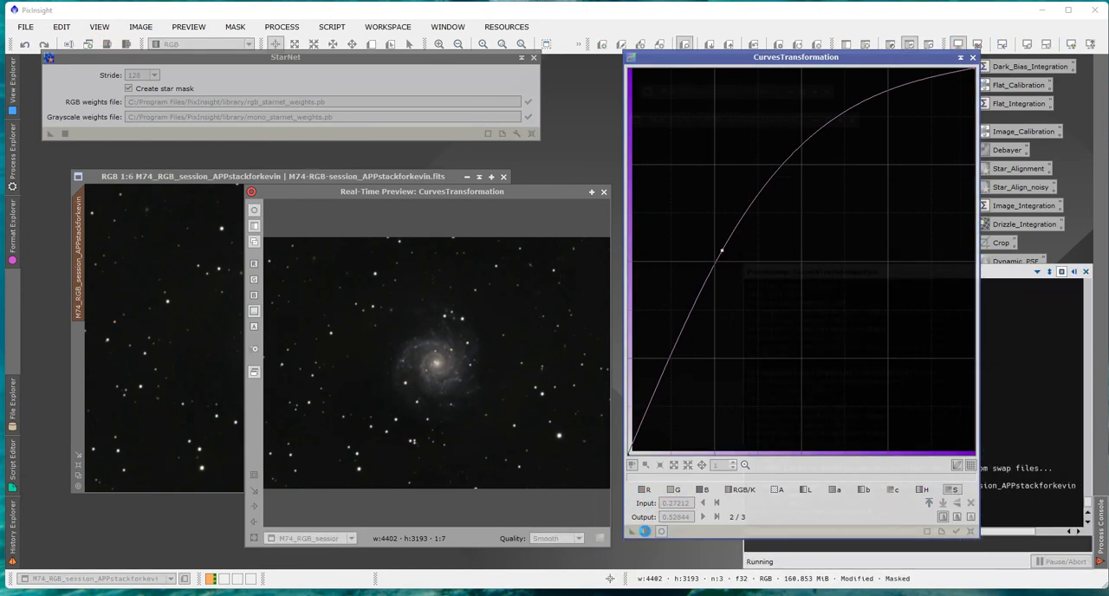
pyautogui.click(646, 531)
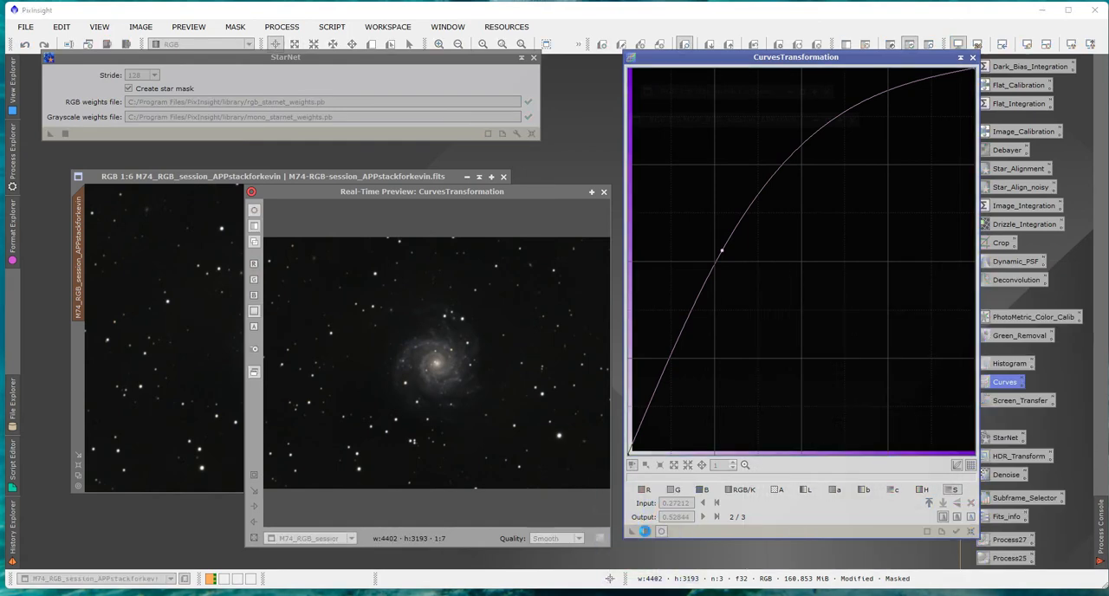
pyautogui.click(646, 531)
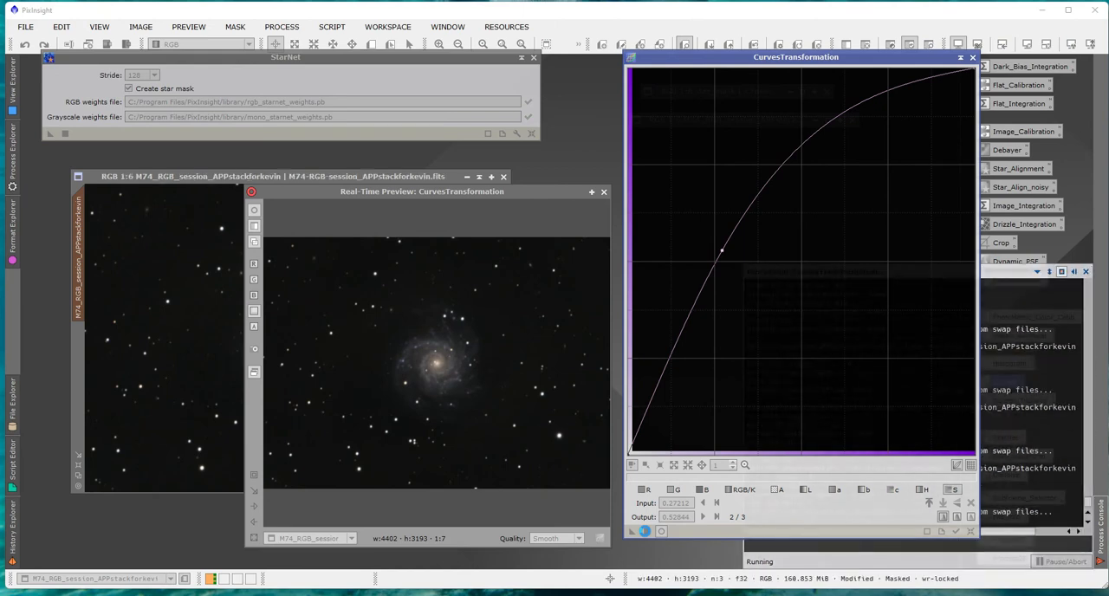
pyautogui.click(647, 531)
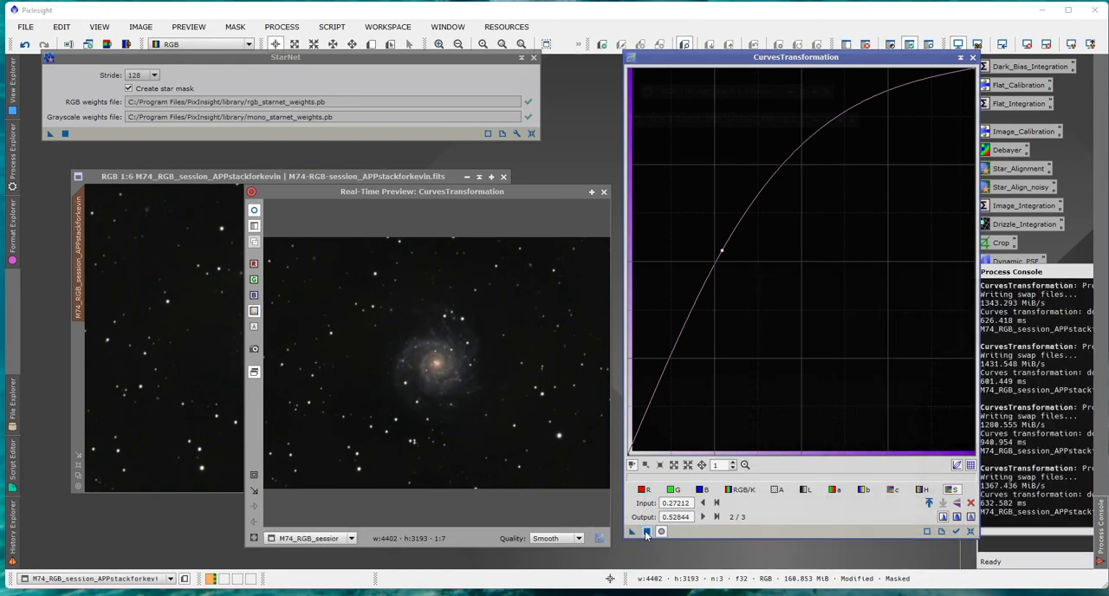
pyautogui.click(646, 531)
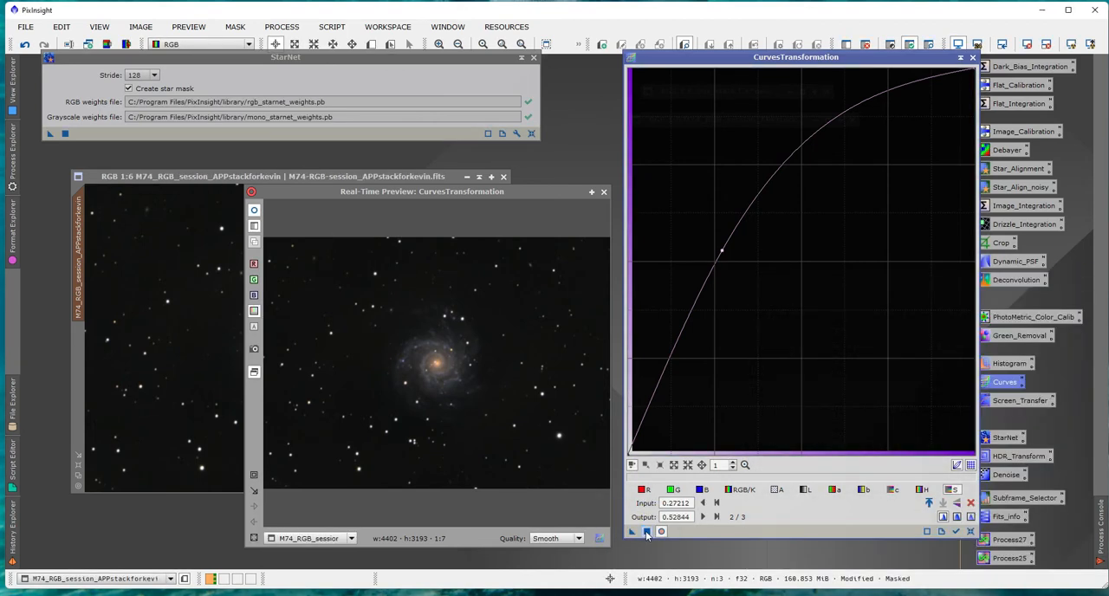
pyautogui.click(646, 531)
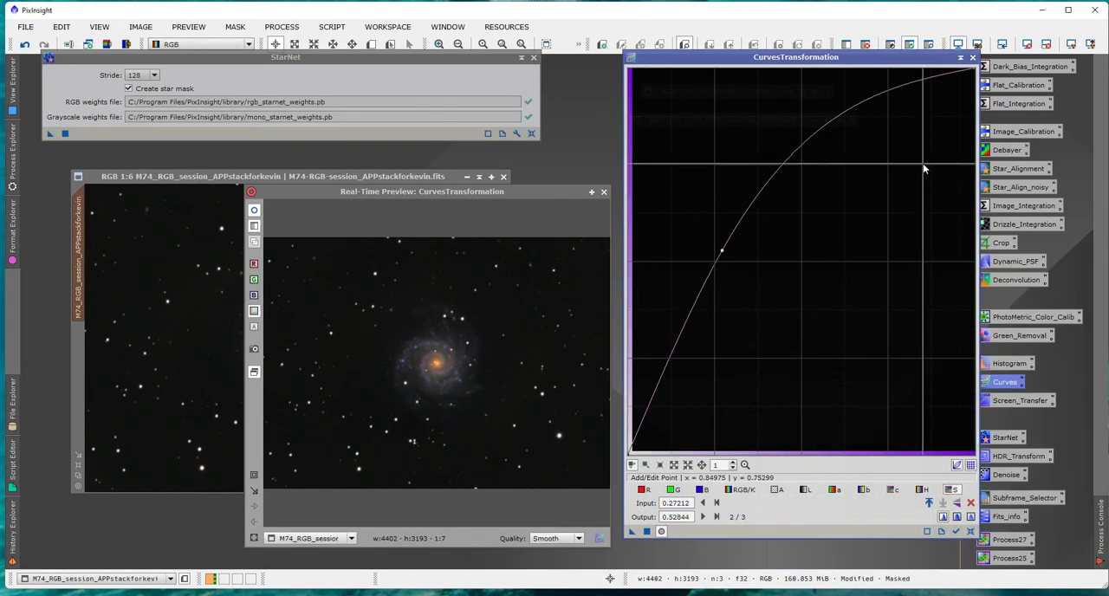
# Close the curves process, its preview and the StarNet dialog, and reposition the M74 window.
pyautogui.click(972, 58)
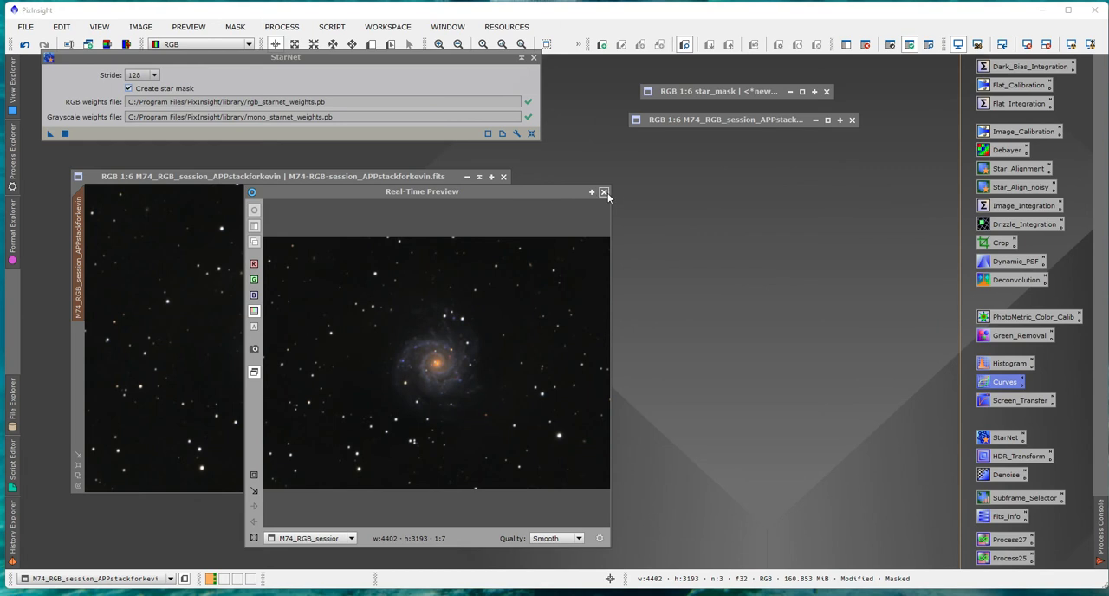
pyautogui.click(604, 193)
pyautogui.moveTo(340, 178); pyautogui.dragTo(390, 174)
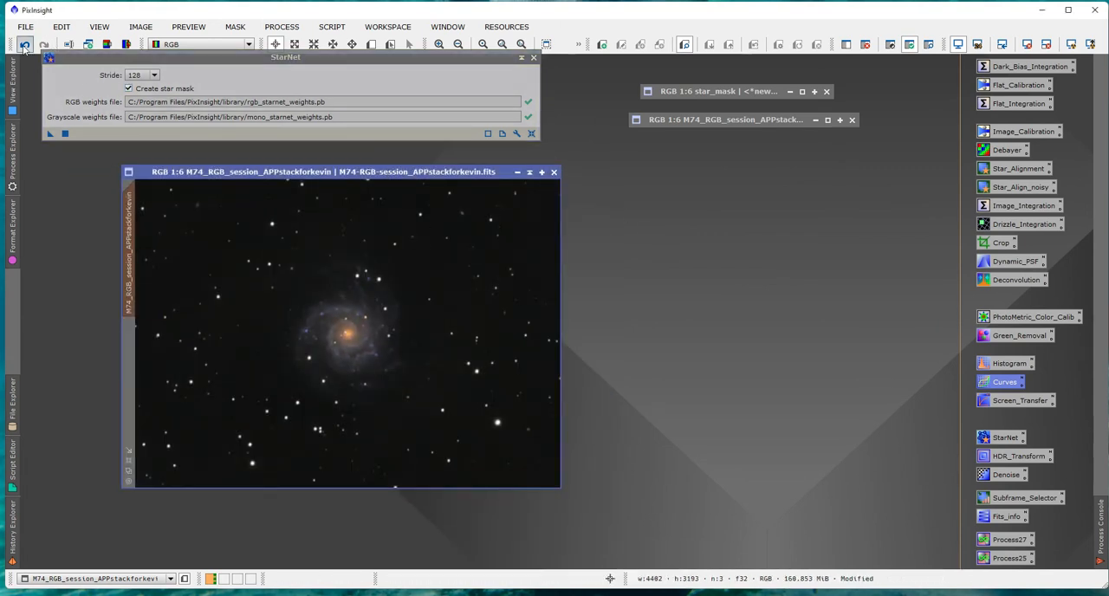
pyautogui.moveTo(69, 56); pyautogui.dragTo(75, 64)
pyautogui.click(539, 67)
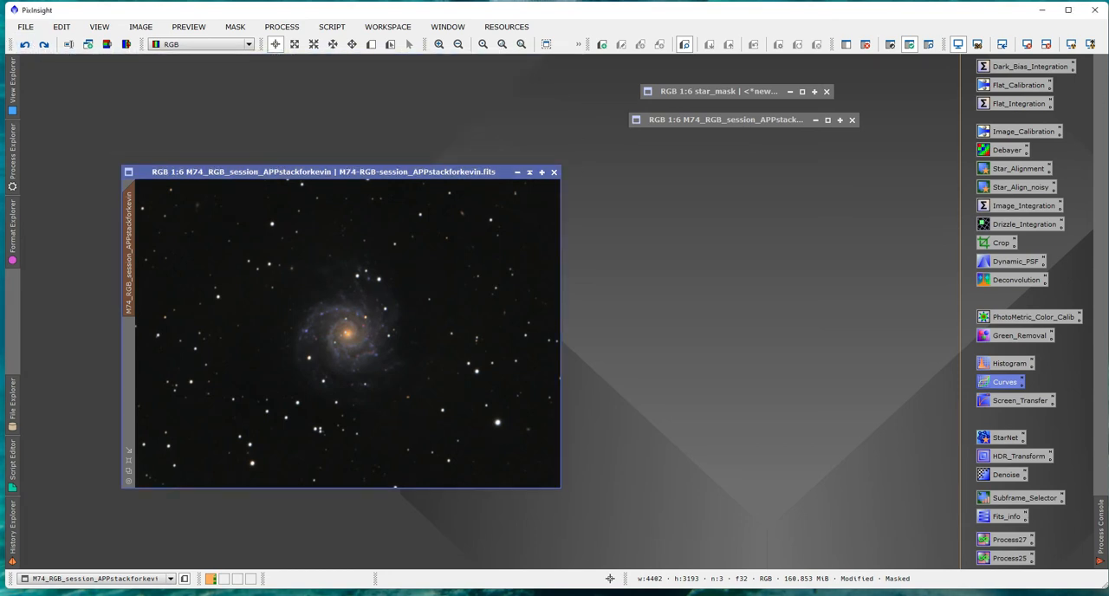
# Redo and undo the last saturation curve to compare, leave it undone, and move the M74 window up into the freed space.
pyautogui.click(45, 46)
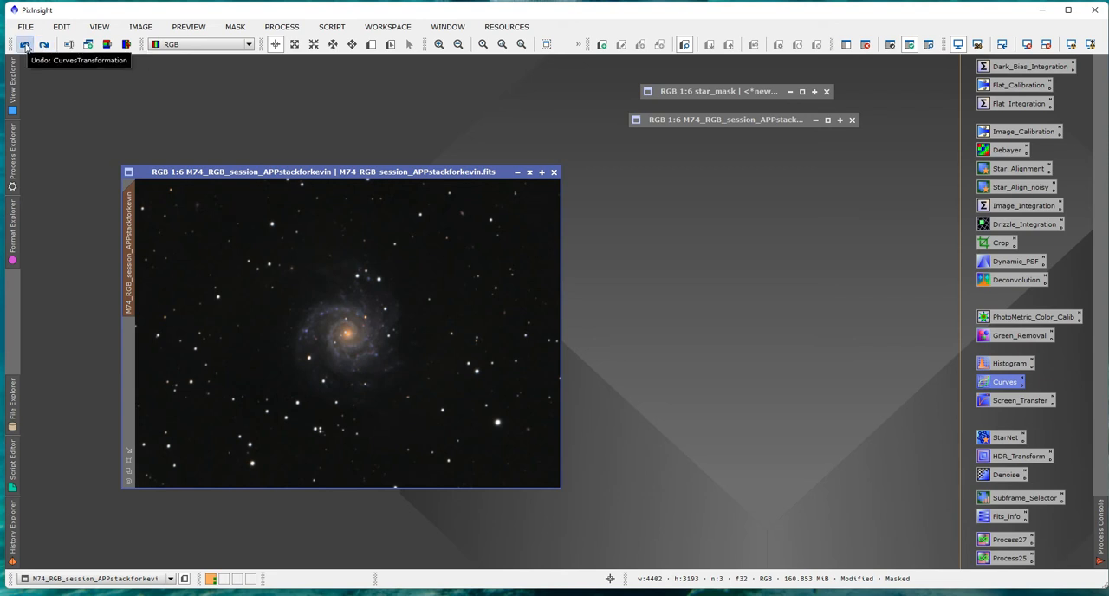
pyautogui.click(24, 45)
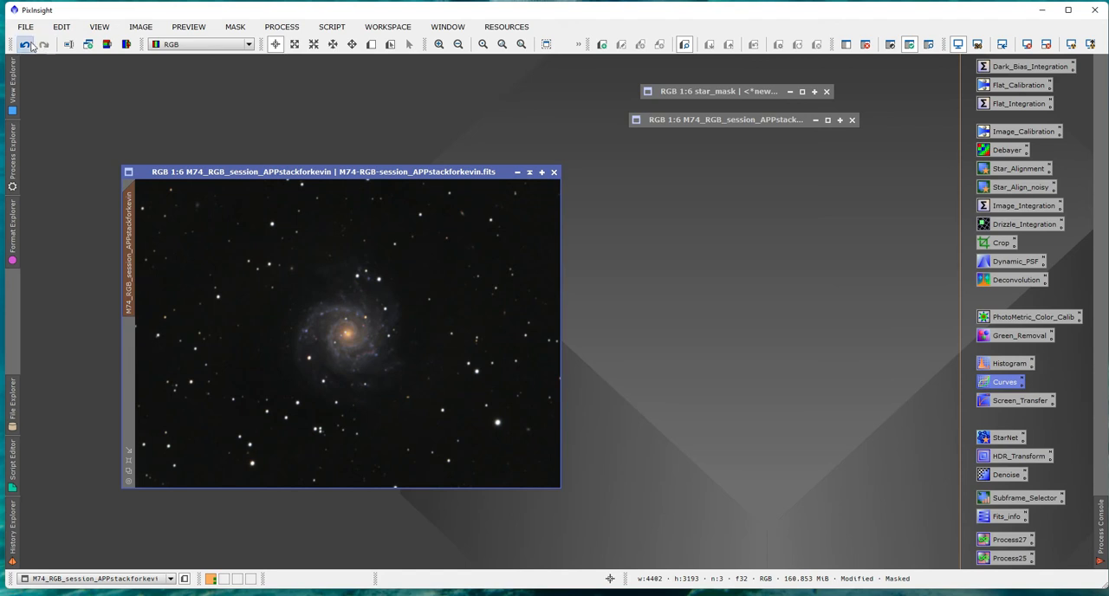
pyautogui.click(26, 46)
pyautogui.moveTo(231, 166); pyautogui.dragTo(184, 138)
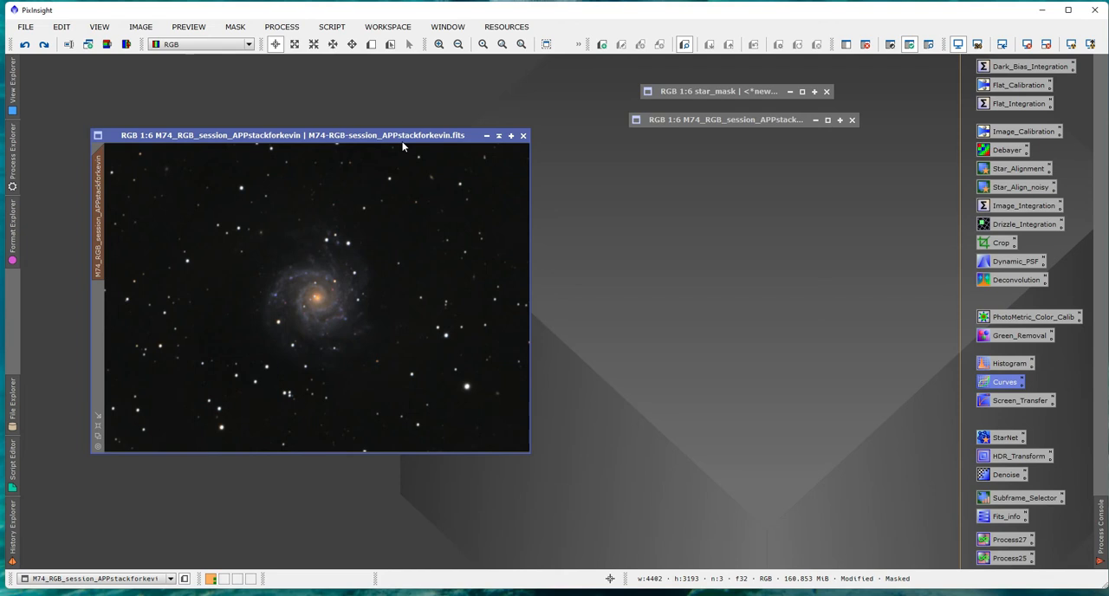
pyautogui.moveTo(357, 139); pyautogui.dragTo(336, 123)
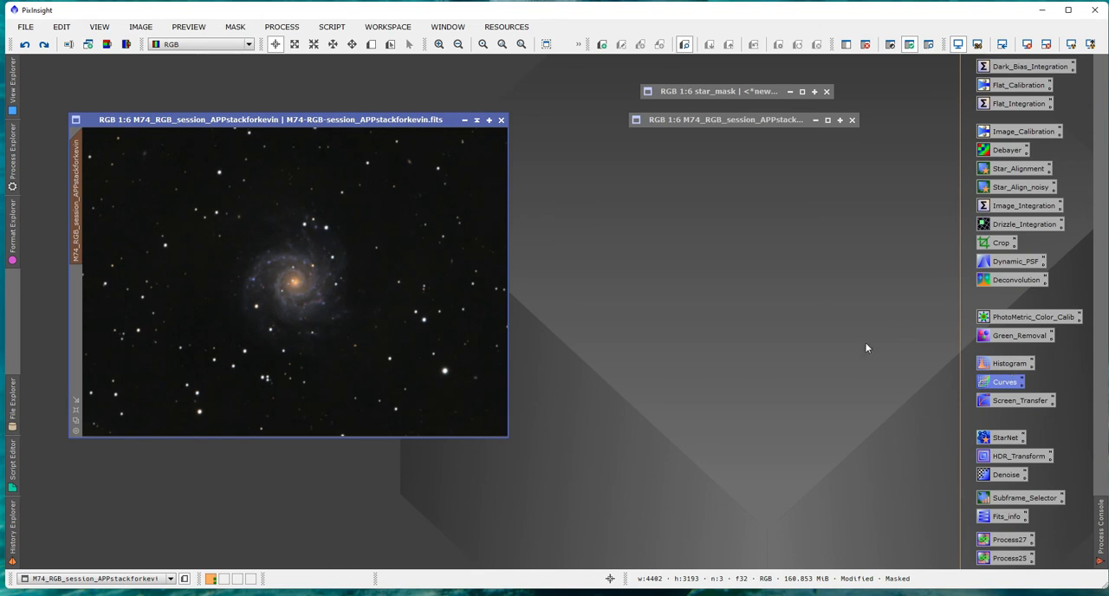
# Brighten the masked M74 galaxy in HistogramTransformation using the real-time preview, applying midtones of 0.23297003.
pyautogui.doubleClick(1003, 364)
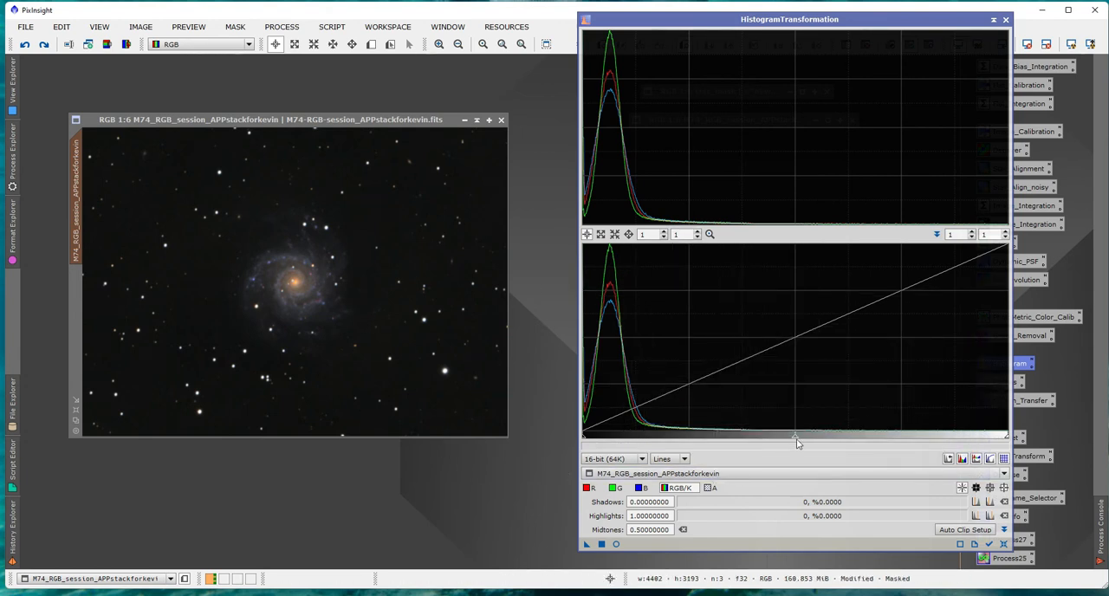
pyautogui.click(614, 545)
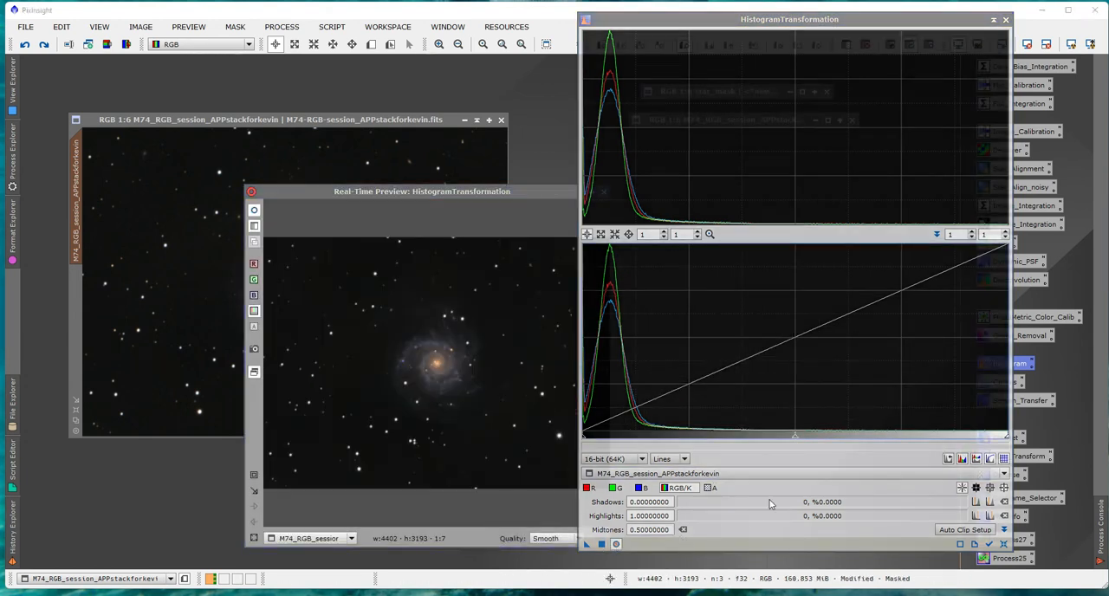
pyautogui.moveTo(795, 439); pyautogui.dragTo(628, 434)
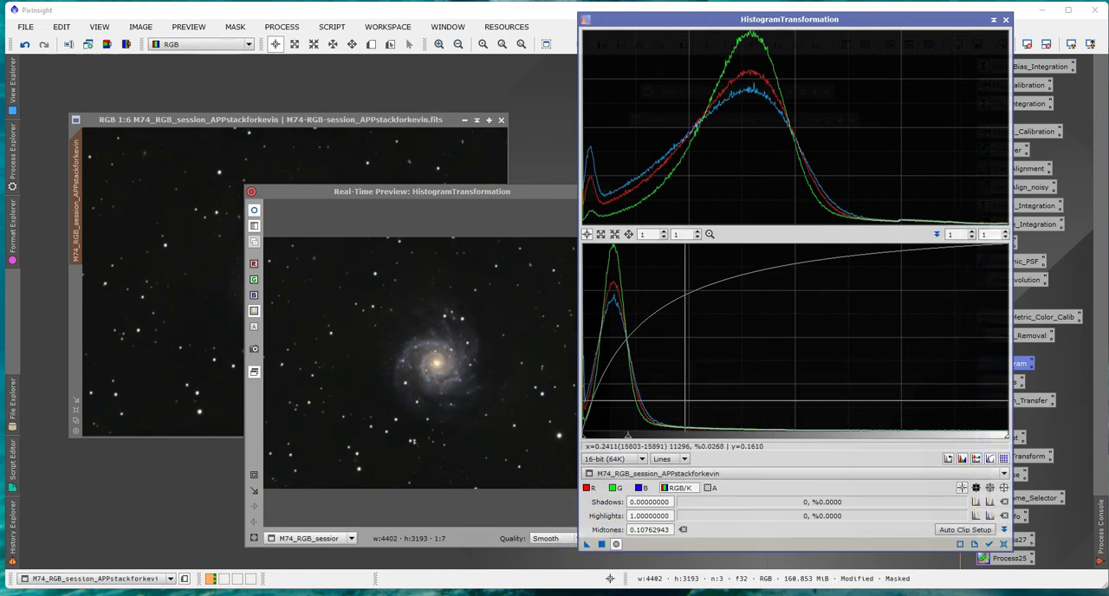
pyautogui.moveTo(628, 434); pyautogui.dragTo(681, 429)
pyautogui.click(601, 544)
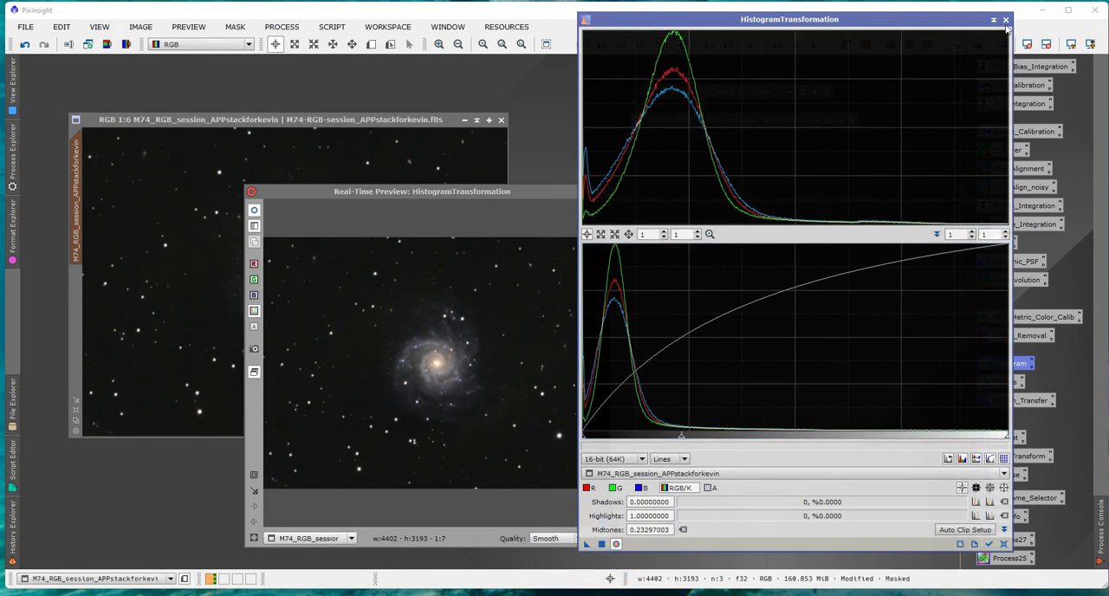
# Close the histogram process and its preview, and step through the M74 image's edit history to compare the processing stages.
pyautogui.click(1005, 20)
pyautogui.click(604, 192)
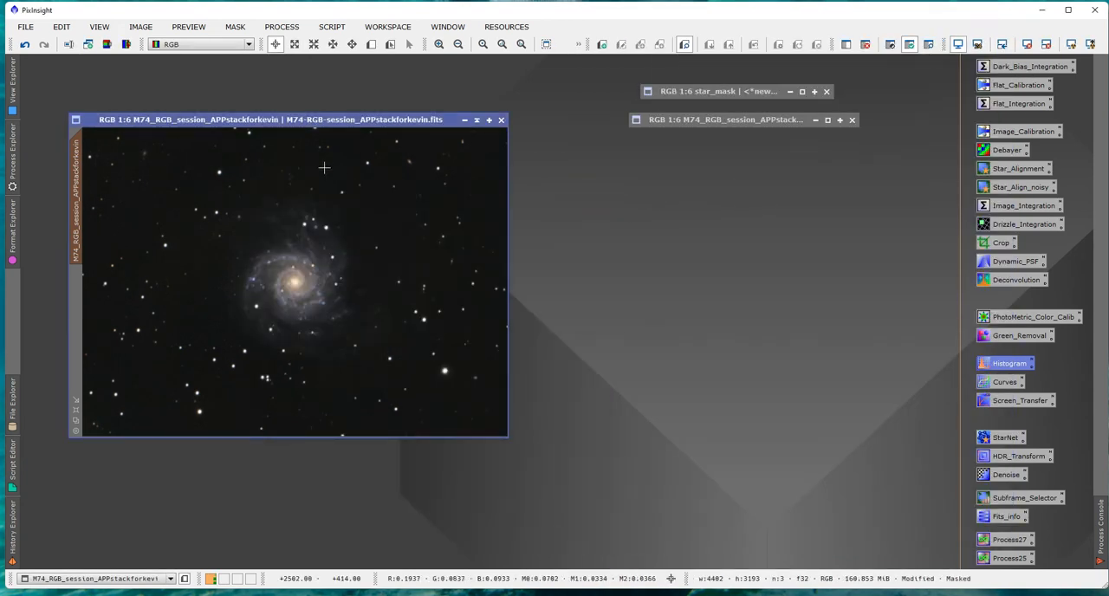
pyautogui.click(29, 50)
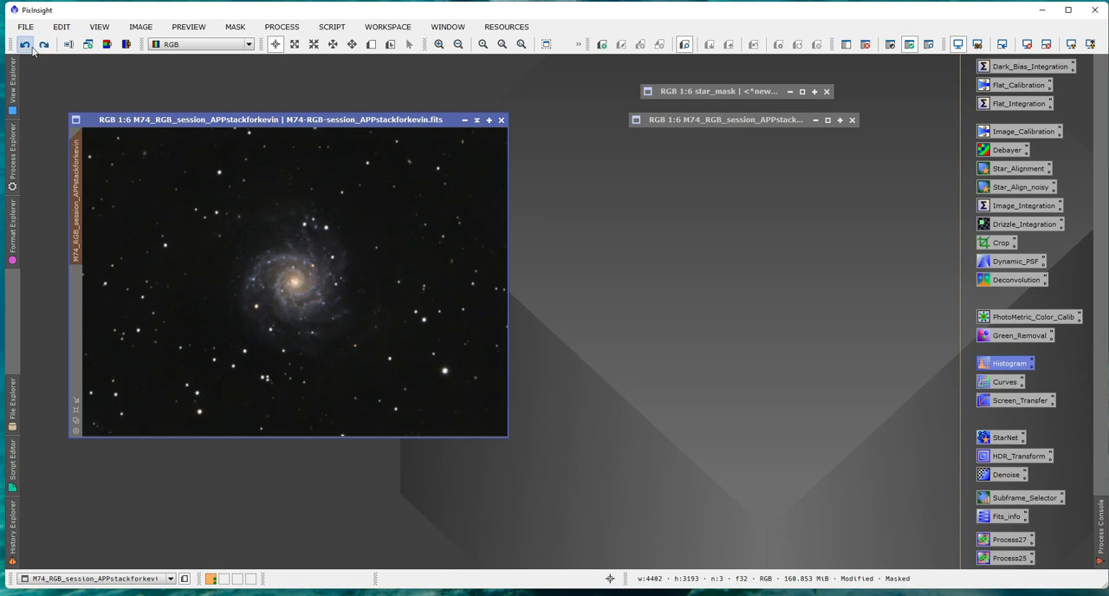
pyautogui.click(24, 48)
pyautogui.click(24, 50)
pyautogui.click(24, 49)
pyautogui.click(25, 49)
pyautogui.click(26, 50)
pyautogui.click(25, 48)
pyautogui.click(25, 47)
pyautogui.click(25, 47)
pyautogui.click(24, 49)
pyautogui.click(24, 49)
pyautogui.click(44, 45)
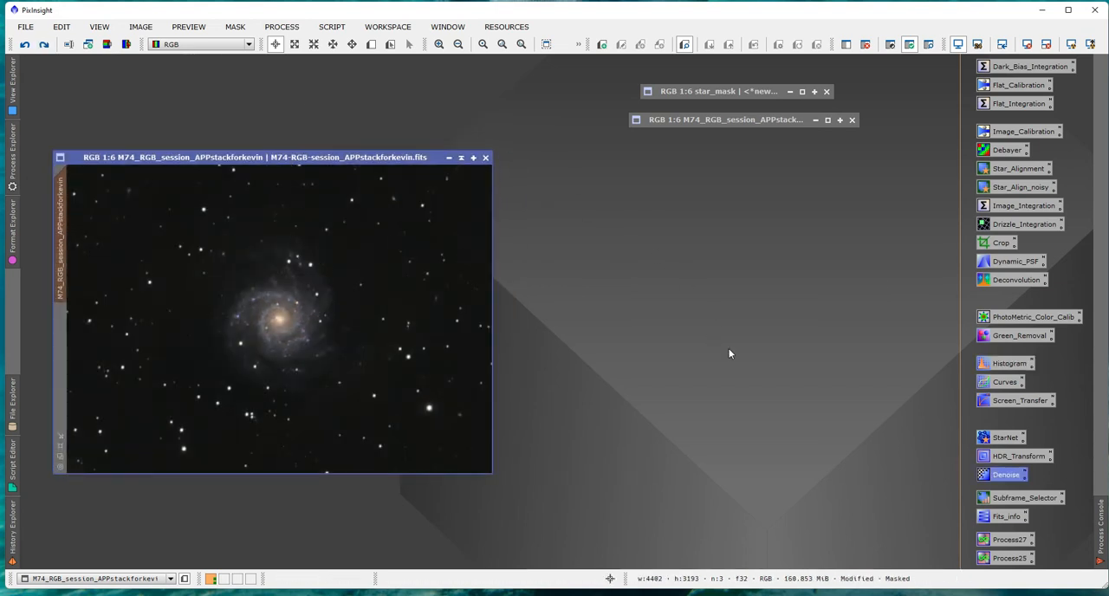
# Remove the galaxy mask from the M74 RGB image.
pyautogui.moveTo(320, 160)
pyautogui.mouseDown()
pyautogui.moveTo(358, 161)
pyautogui.moveTo(299, 137)
pyautogui.moveTo(313, 166)
pyautogui.mouseUp()
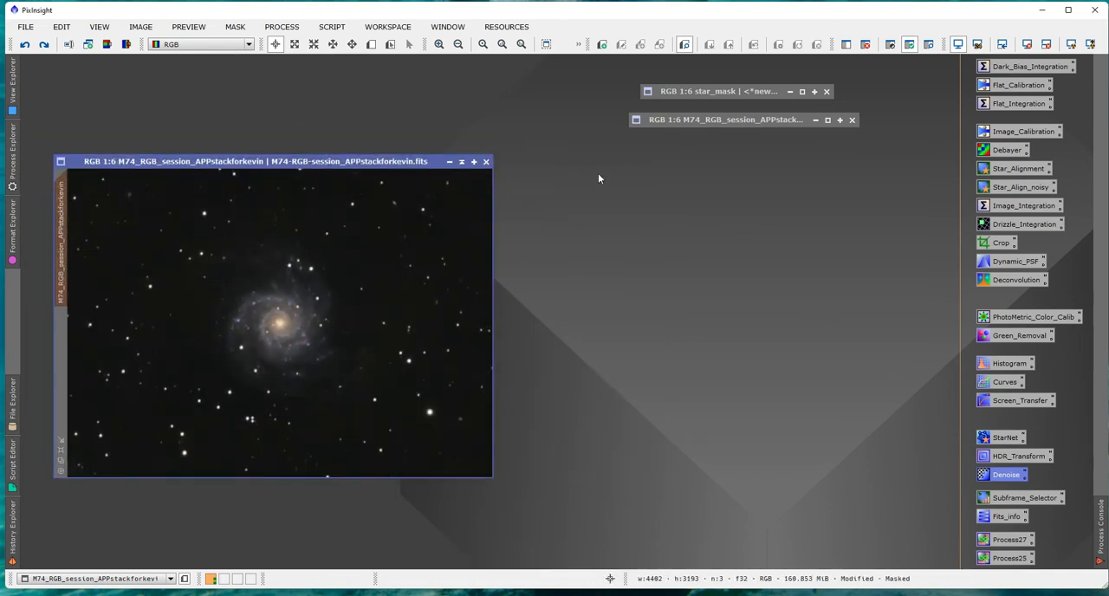
pyautogui.click(723, 120)
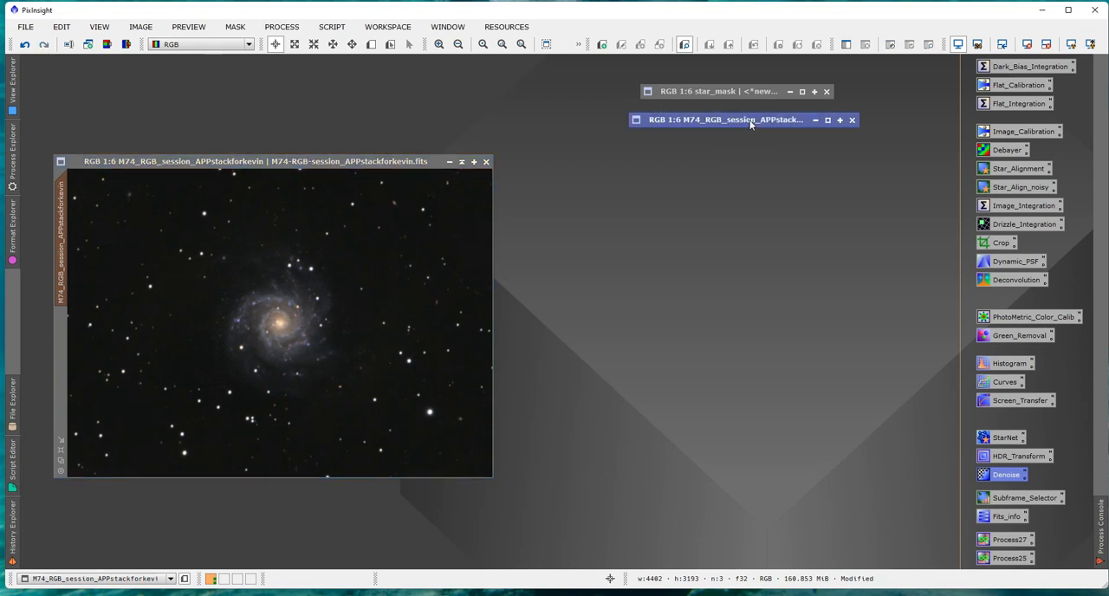
pyautogui.click(373, 162)
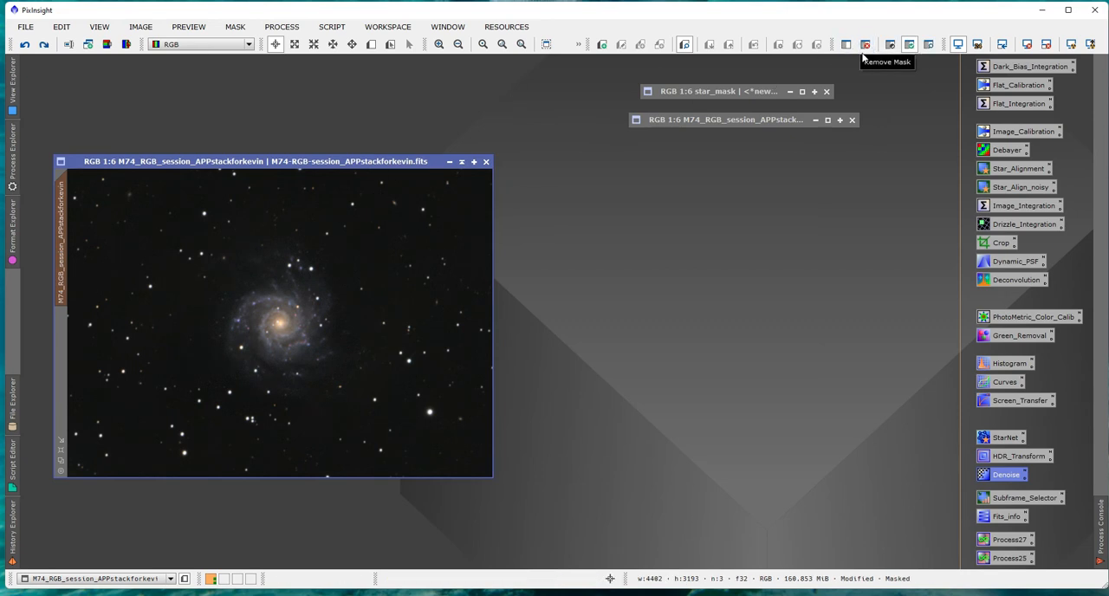
pyautogui.click(864, 46)
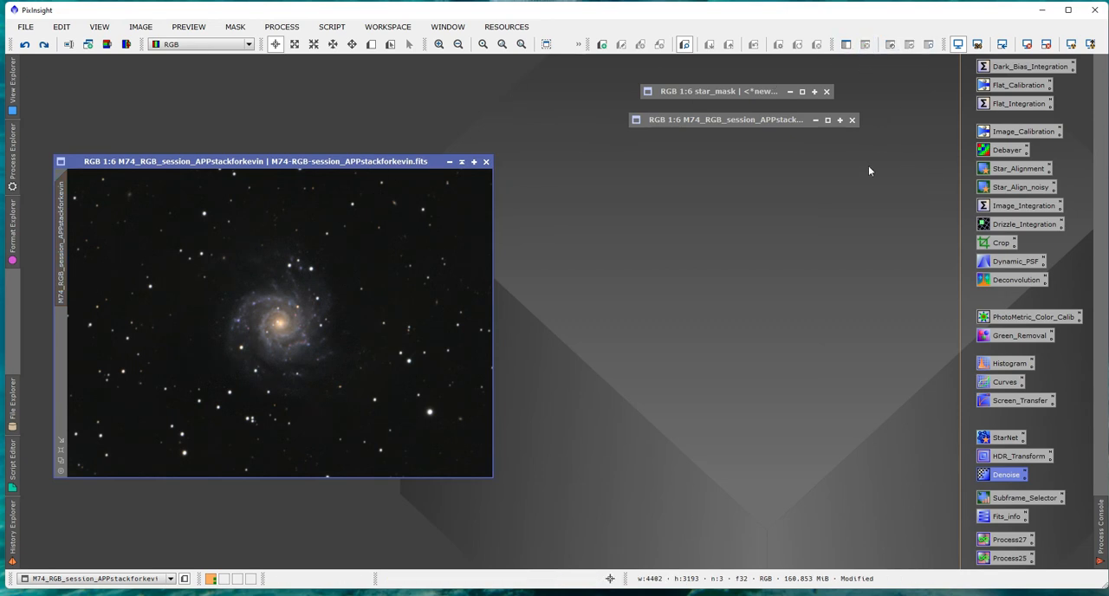
# Restore the star_mask image, apply it as a mask to the M74 image, and minimize it again.
pyautogui.moveTo(297, 162); pyautogui.dragTo(292, 136)
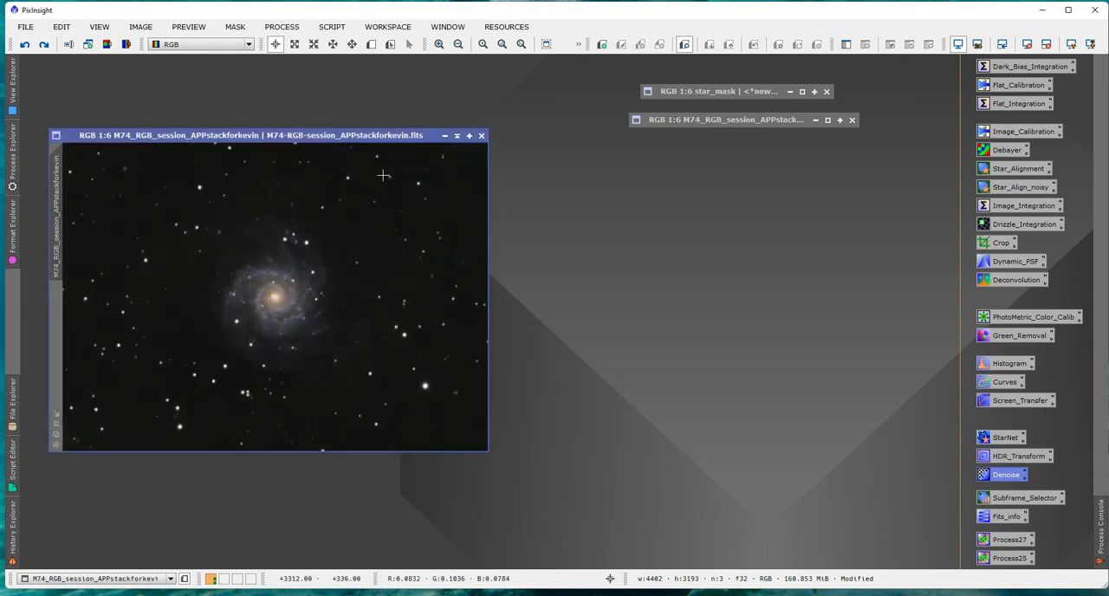
pyautogui.doubleClick(708, 92)
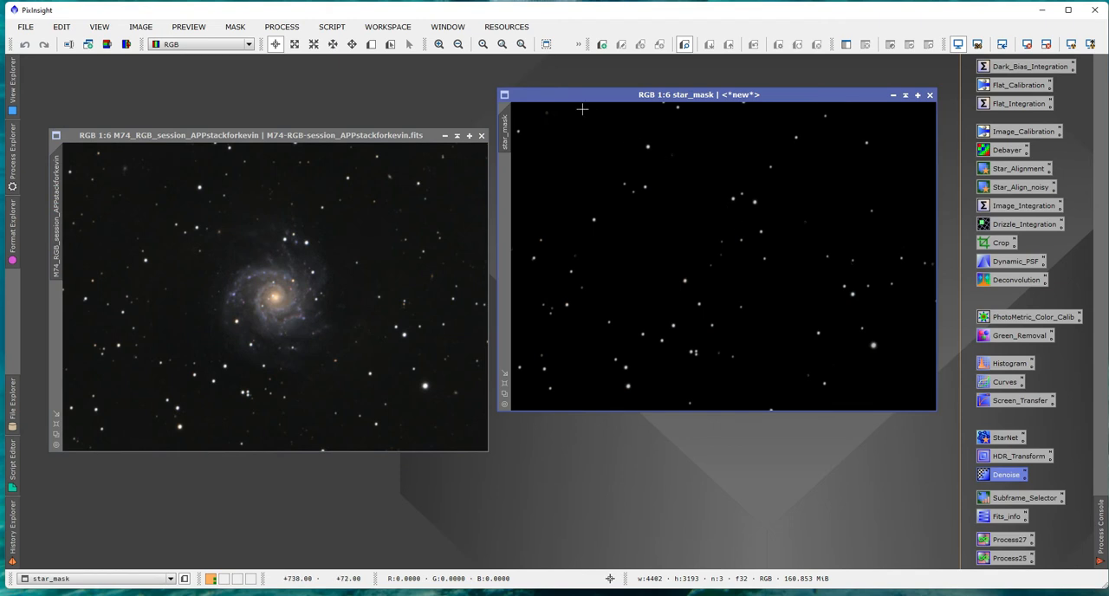
pyautogui.moveTo(507, 128); pyautogui.dragTo(52, 313)
pyautogui.click(893, 95)
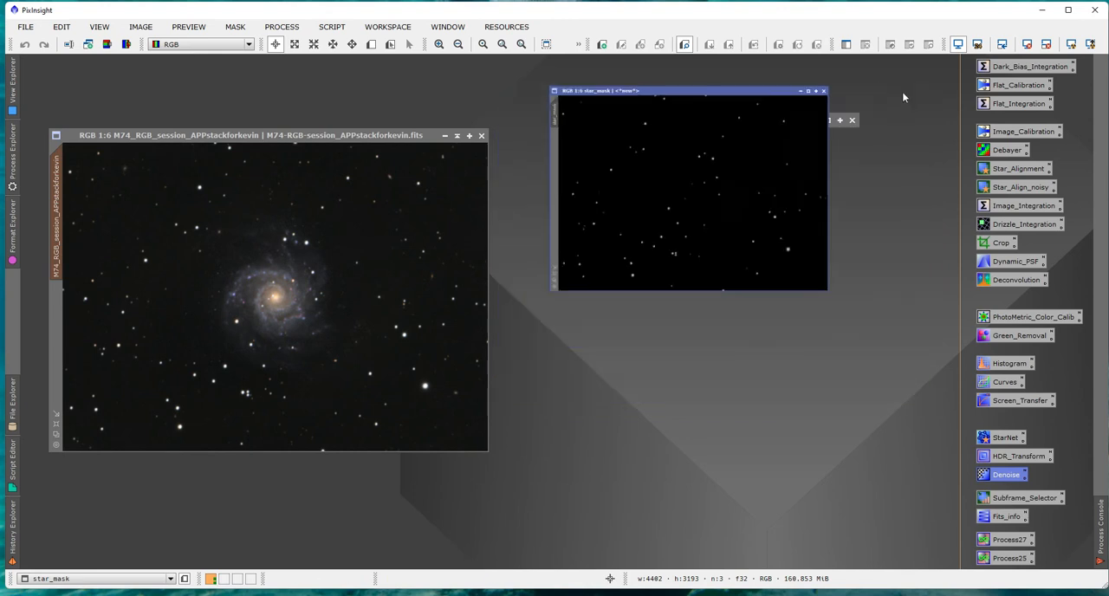
pyautogui.click(407, 137)
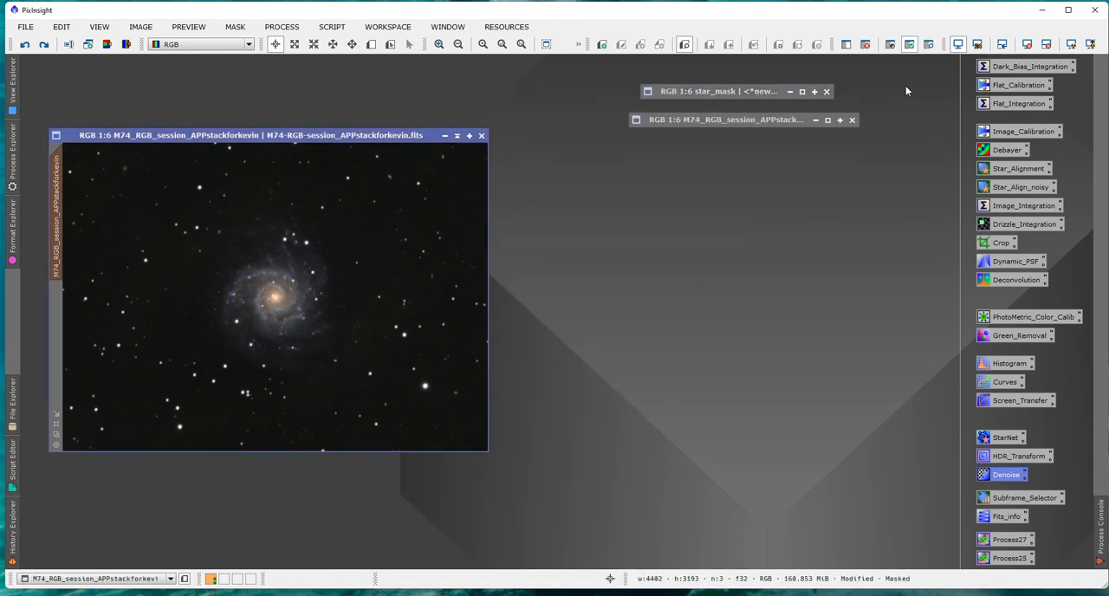
# Show the star mask overlay on the M74 image, invert the mask and back to check its coverage, and hide the overlay.
pyautogui.click(923, 45)
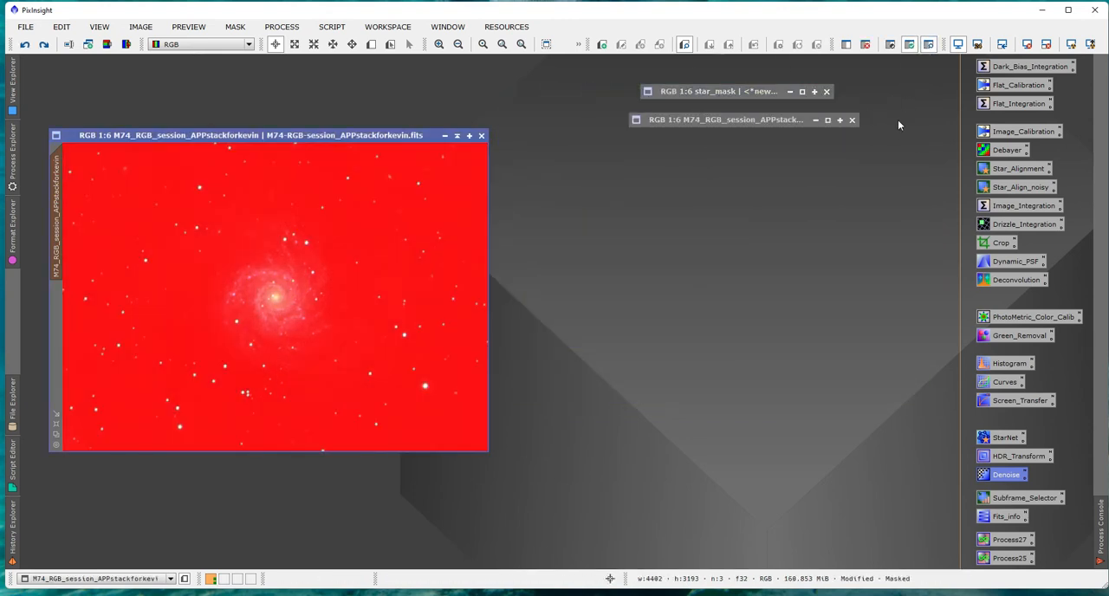
pyautogui.click(889, 44)
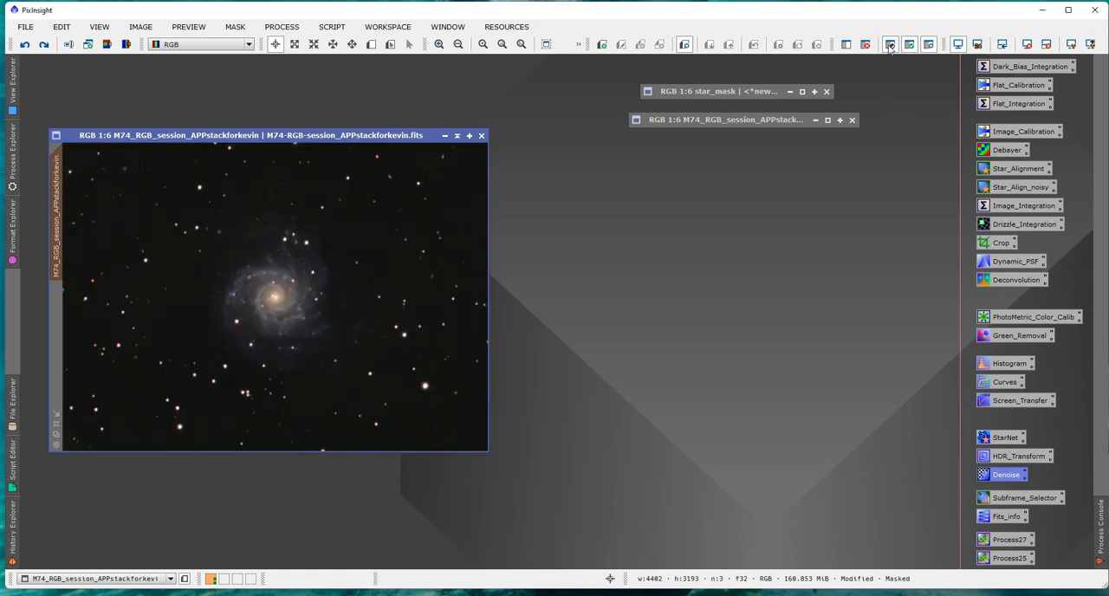
pyautogui.click(890, 44)
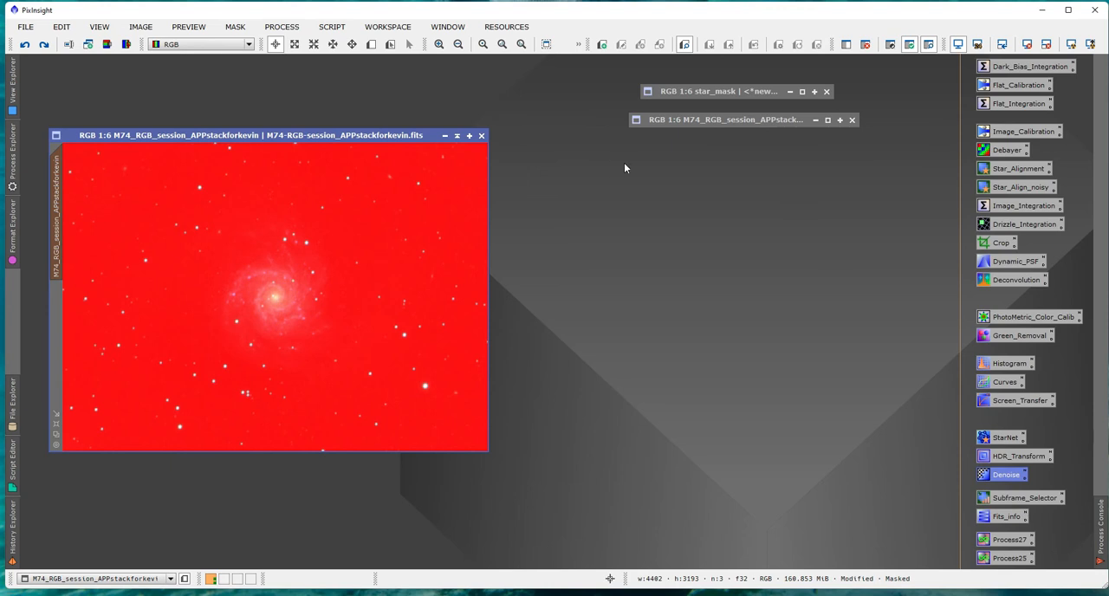
pyautogui.click(929, 45)
# Raise the saturation curve with a point at input 0.39733, output 0.56737, and apply it to the star-masked M74 image four times.
pyautogui.doubleClick(1007, 381)
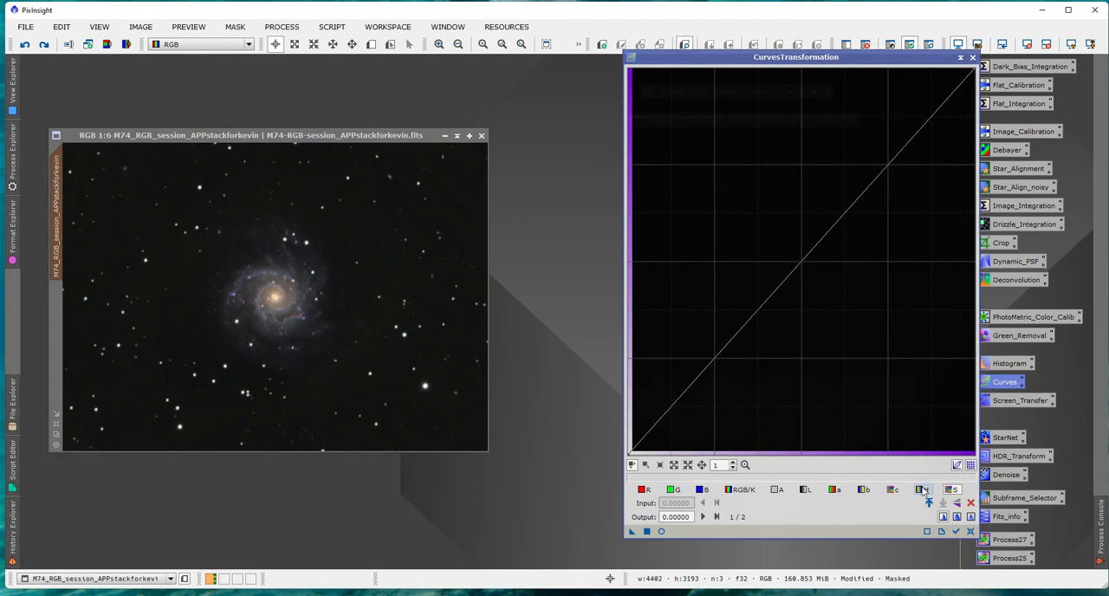
pyautogui.click(659, 532)
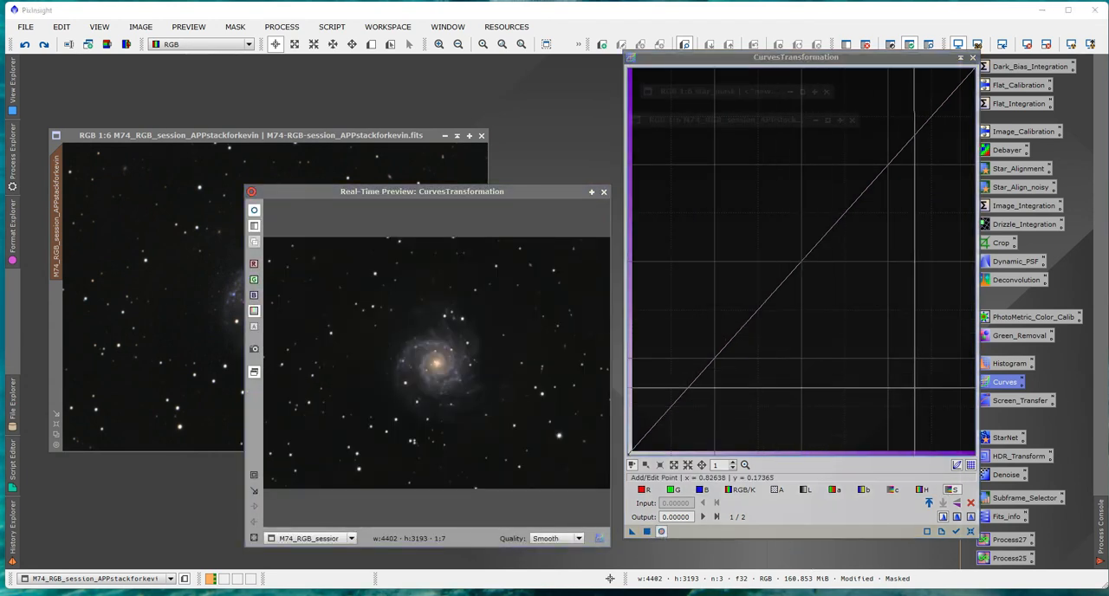
pyautogui.click(789, 263)
pyautogui.moveTo(789, 263); pyautogui.dragTo(765, 235)
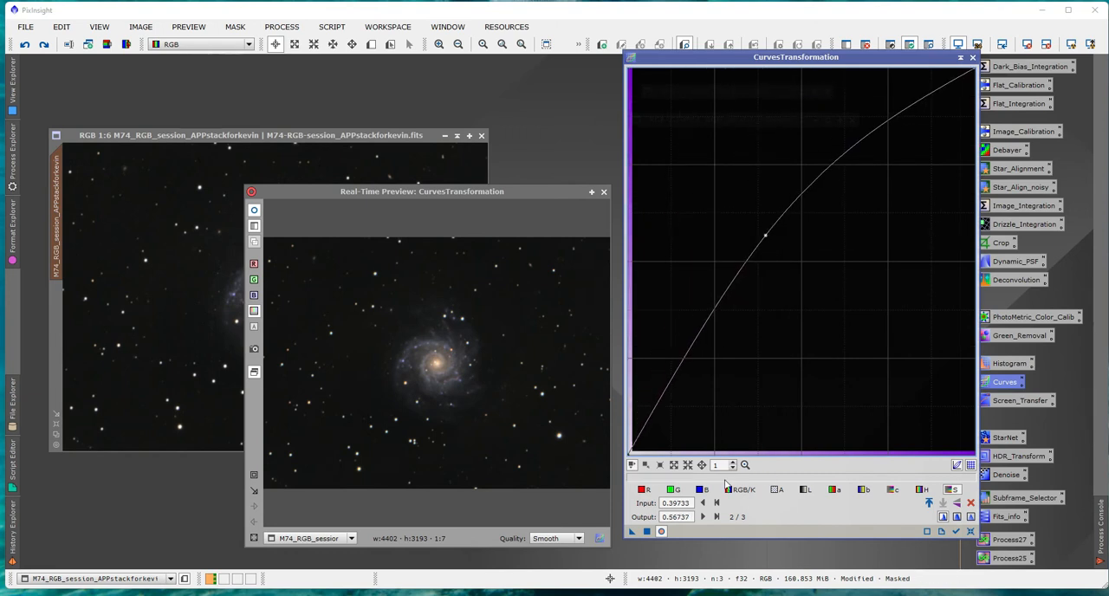
pyautogui.click(646, 531)
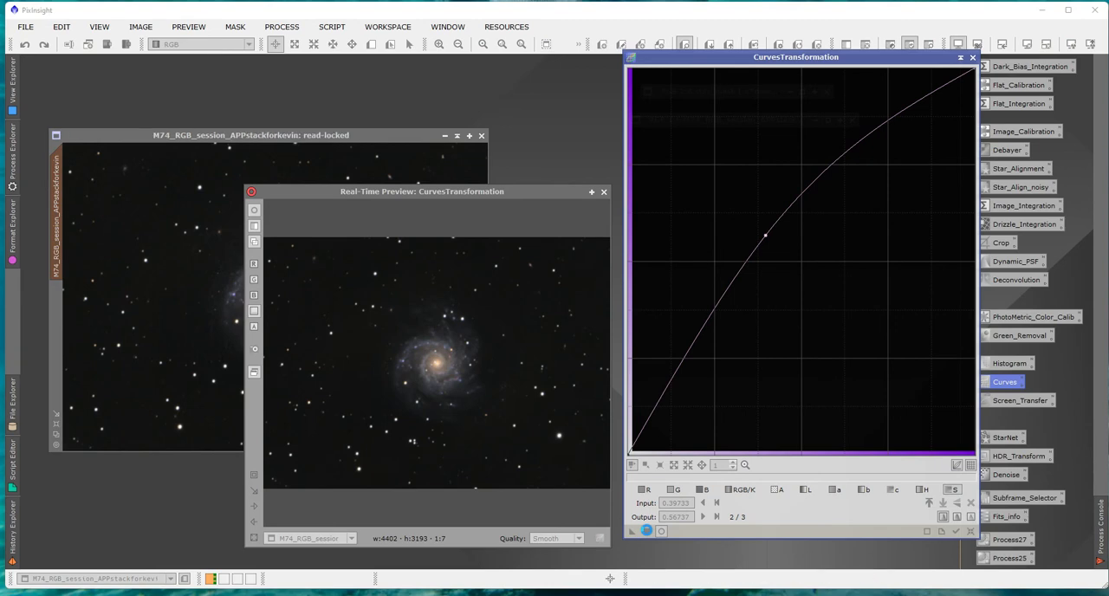
pyautogui.click(646, 531)
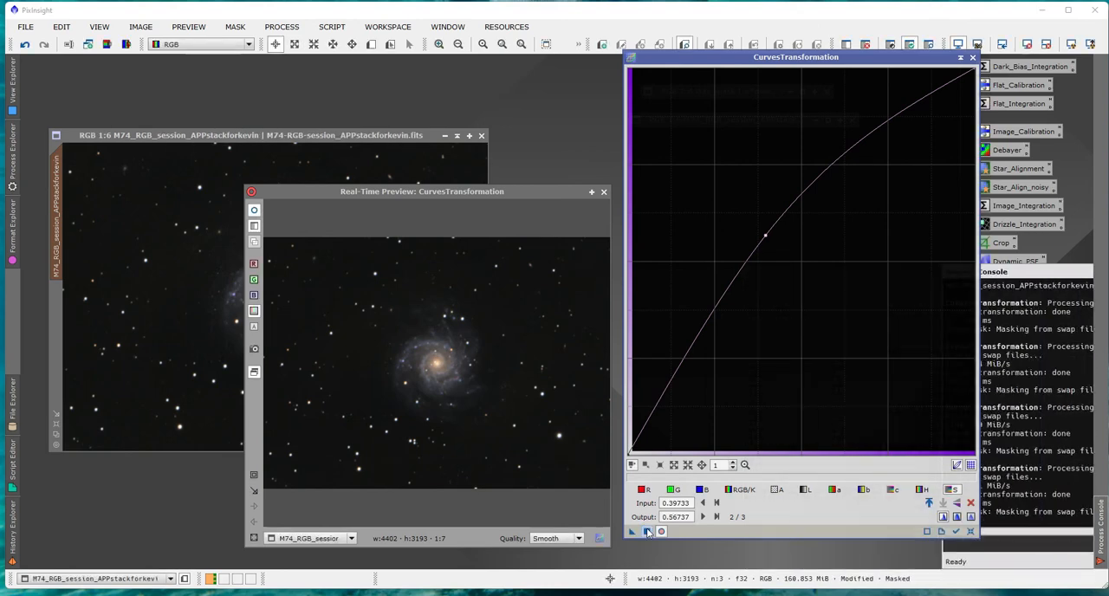
pyautogui.click(647, 531)
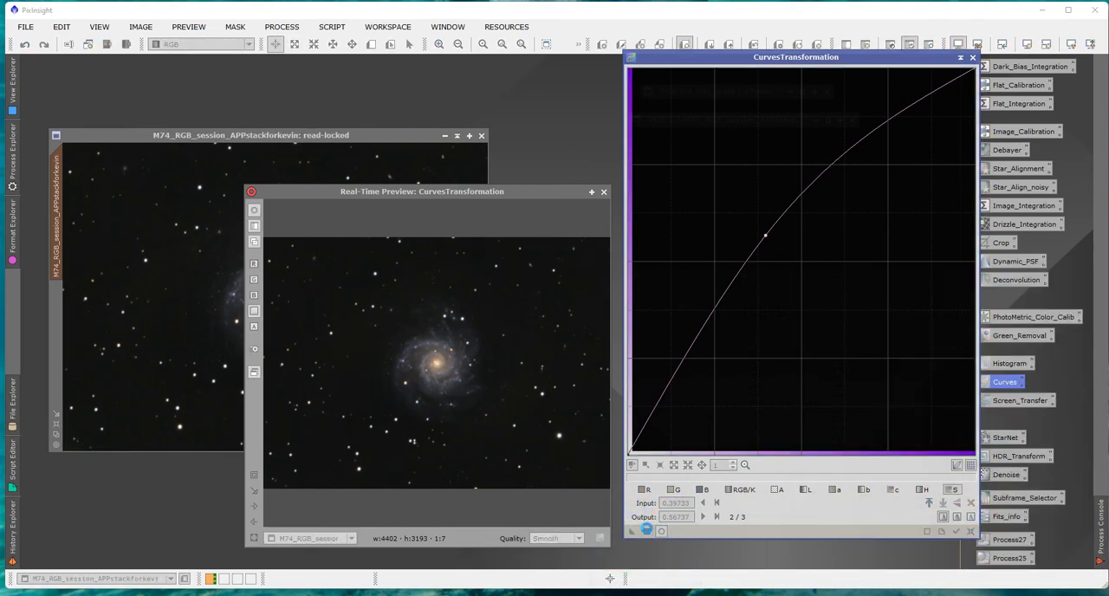
pyautogui.click(647, 531)
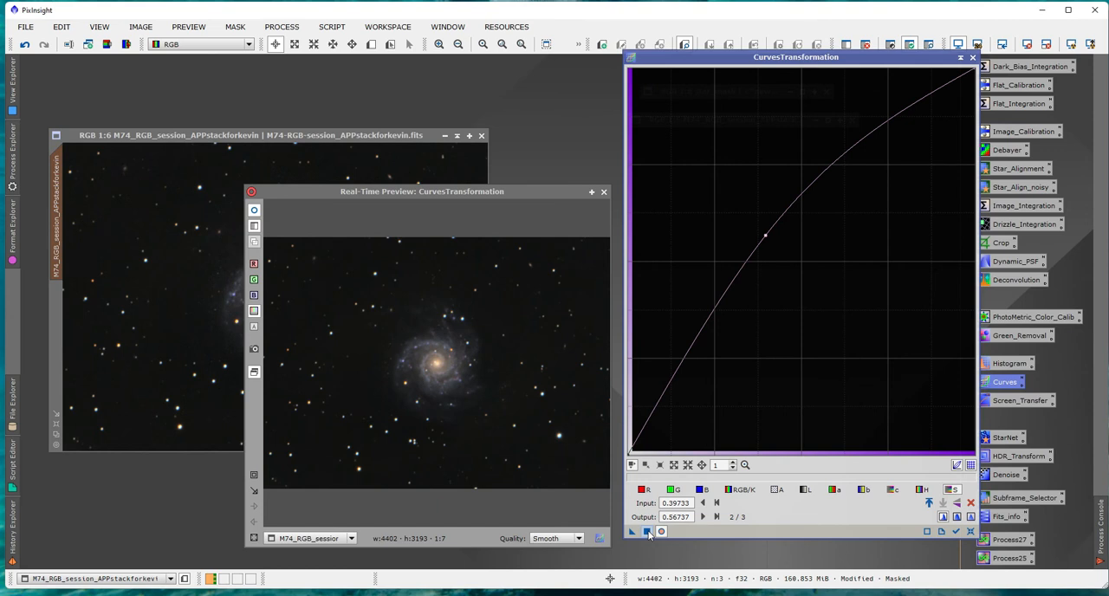
# Close the curves process and its preview, and compare the star colours by stepping through the M74 image's edit history.
pyautogui.click(972, 57)
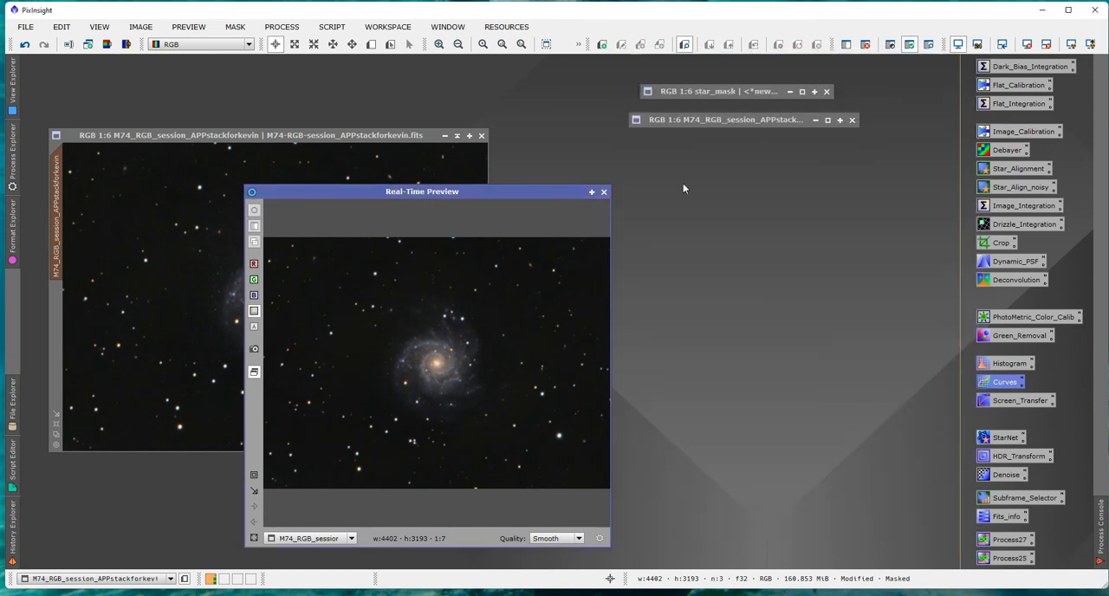
pyautogui.click(604, 191)
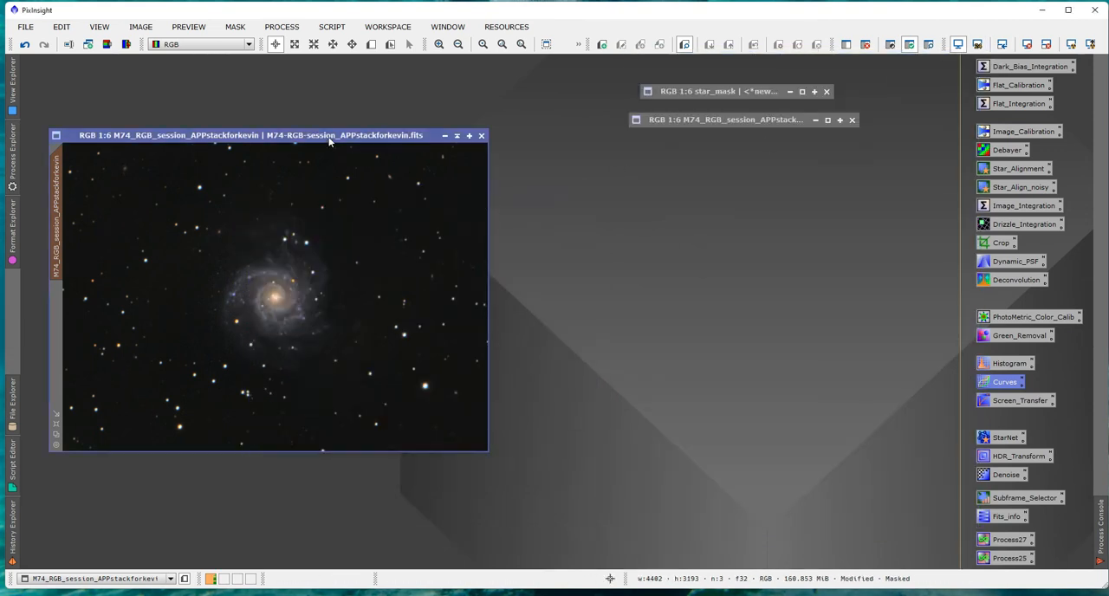
pyautogui.moveTo(334, 134); pyautogui.dragTo(355, 141)
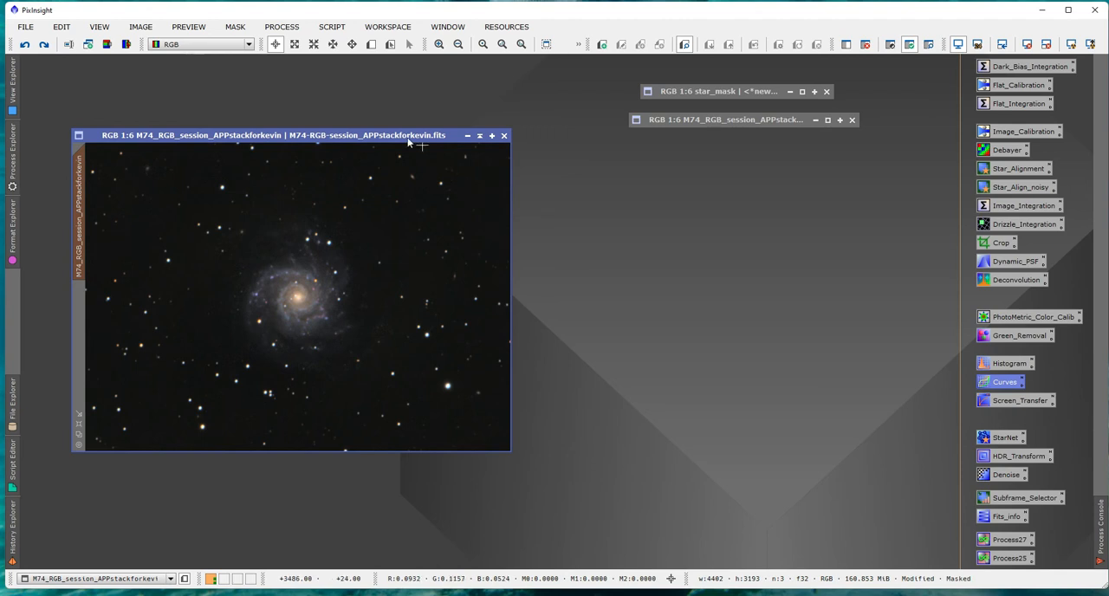
pyautogui.moveTo(381, 136); pyautogui.dragTo(333, 137)
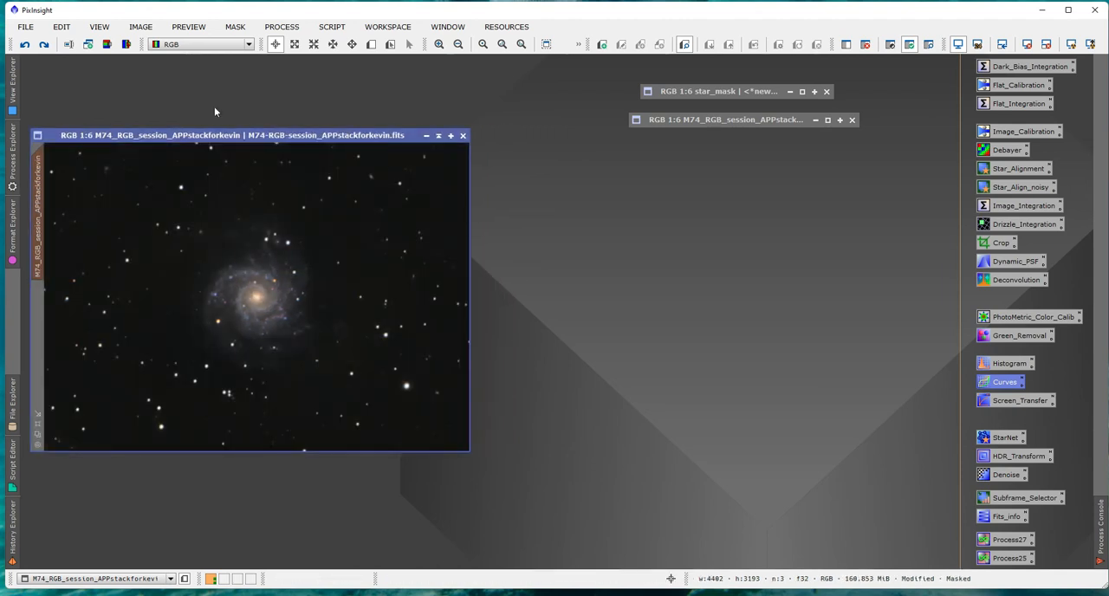
pyautogui.moveTo(141, 130); pyautogui.dragTo(182, 144)
pyautogui.click(26, 45)
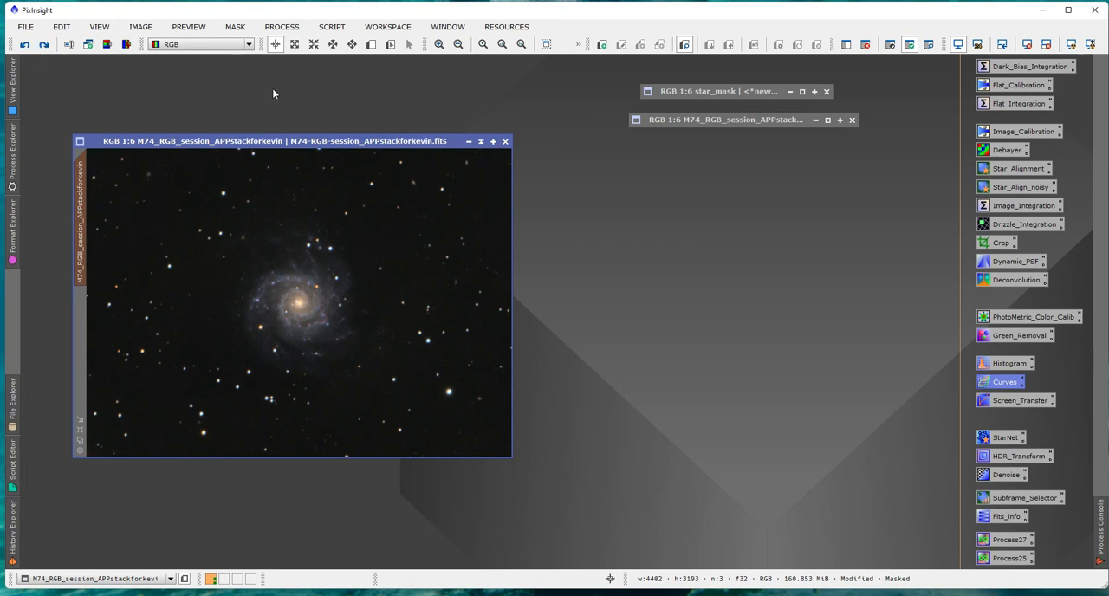
pyautogui.moveTo(333, 144); pyautogui.dragTo(300, 139)
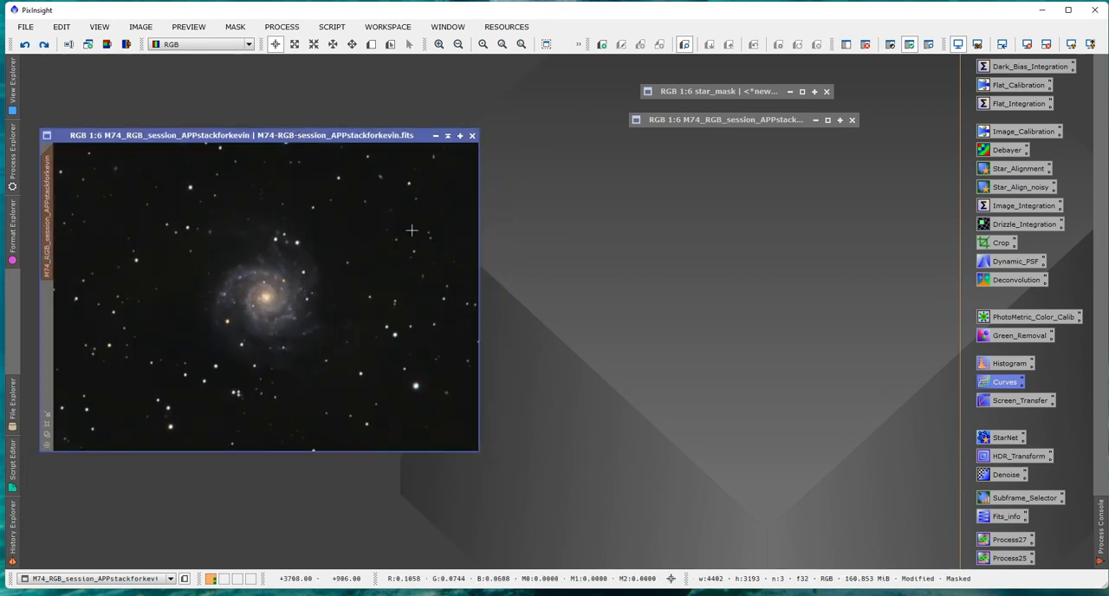
pyautogui.moveTo(296, 142); pyautogui.dragTo(310, 158)
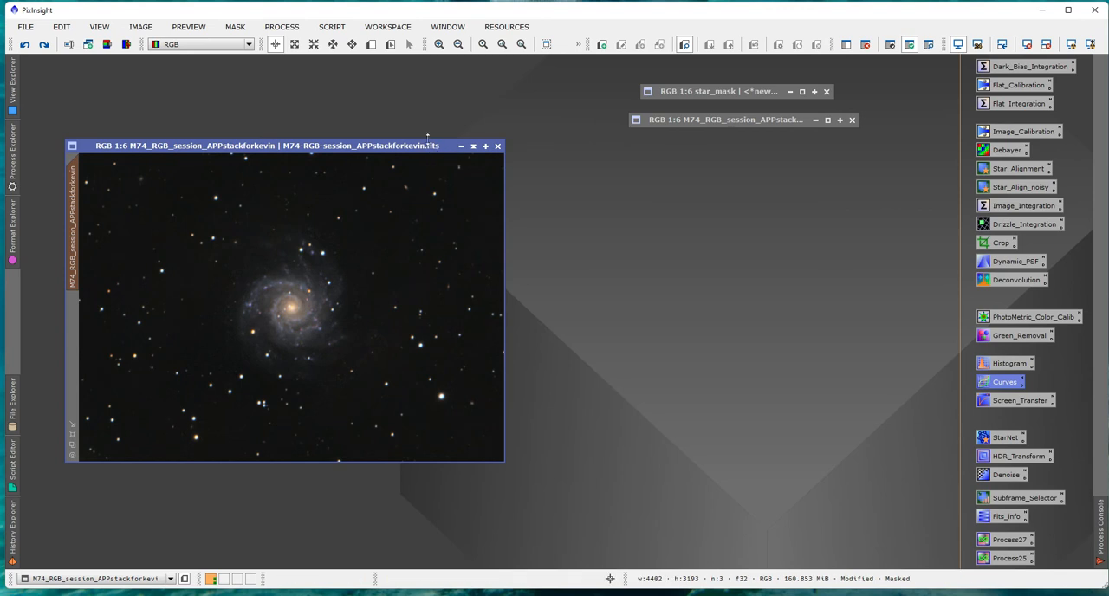
# Remove the star mask from the M74 image, extract its CIE L* component, and place the luminance image beside it.
pyautogui.click(864, 46)
pyautogui.moveTo(390, 151); pyautogui.dragTo(355, 179)
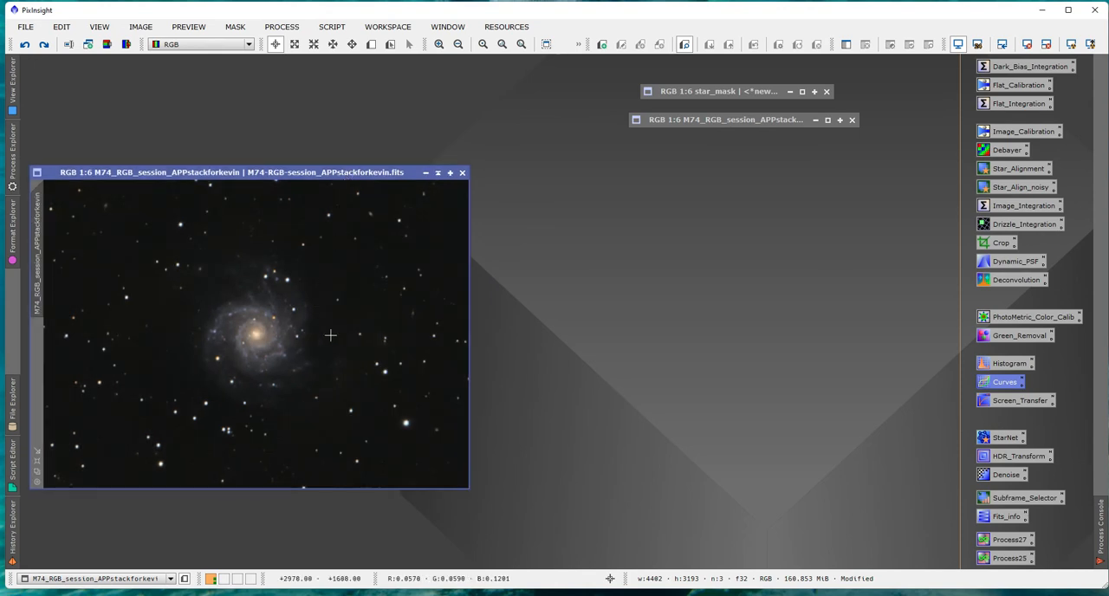
pyautogui.click(106, 45)
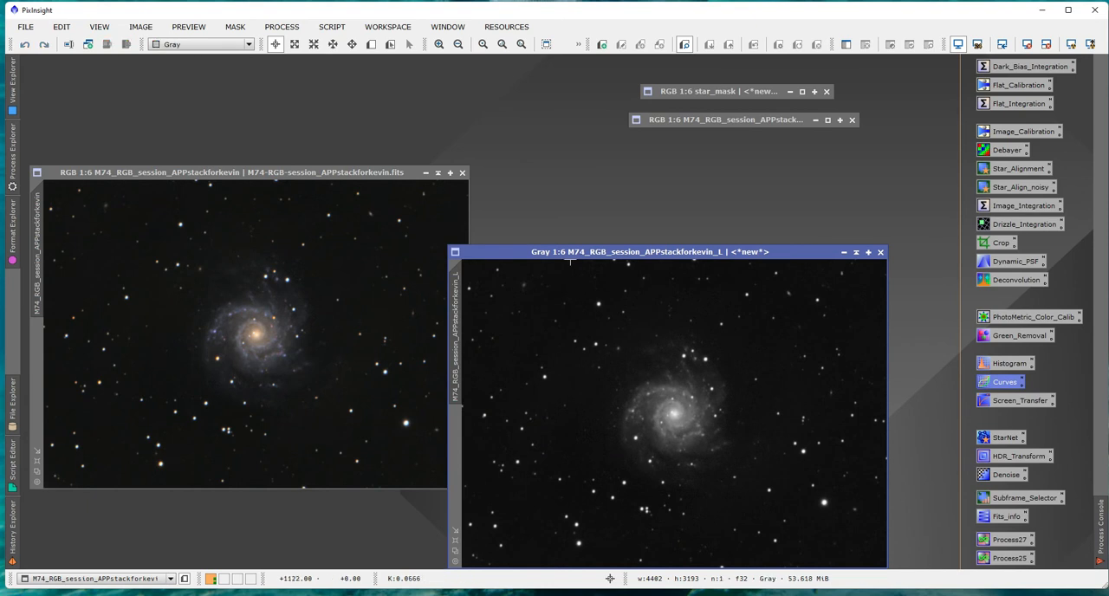
pyautogui.moveTo(596, 251); pyautogui.dragTo(649, 172)
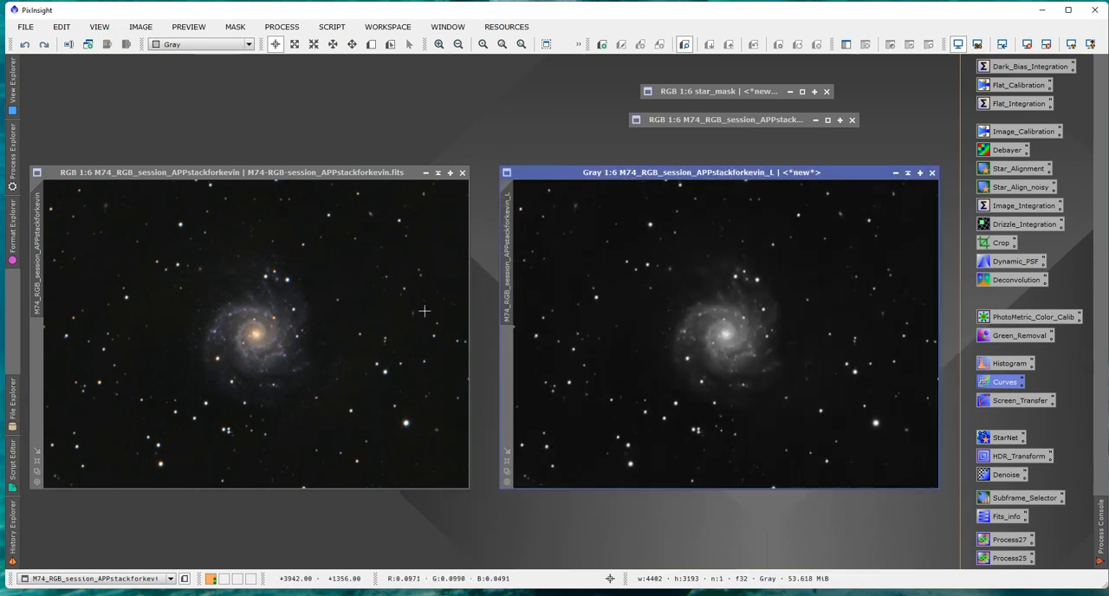
# Darken the luminance image in HistogramTransformation with shadows at 0.05722071, using the real-time preview, and close the process.
pyautogui.click(1003, 366)
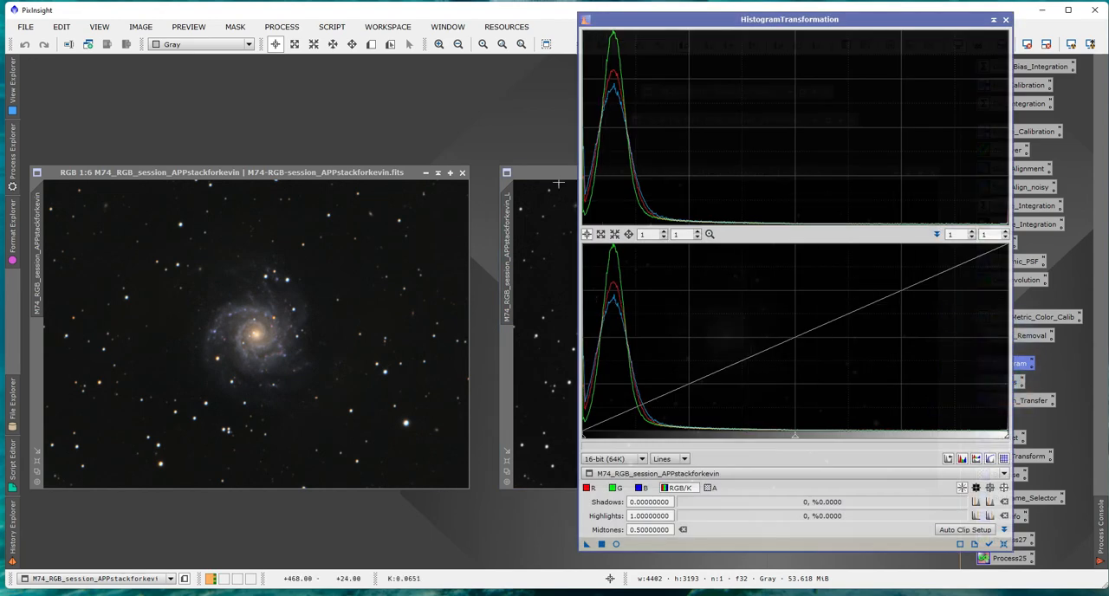
pyautogui.click(546, 251)
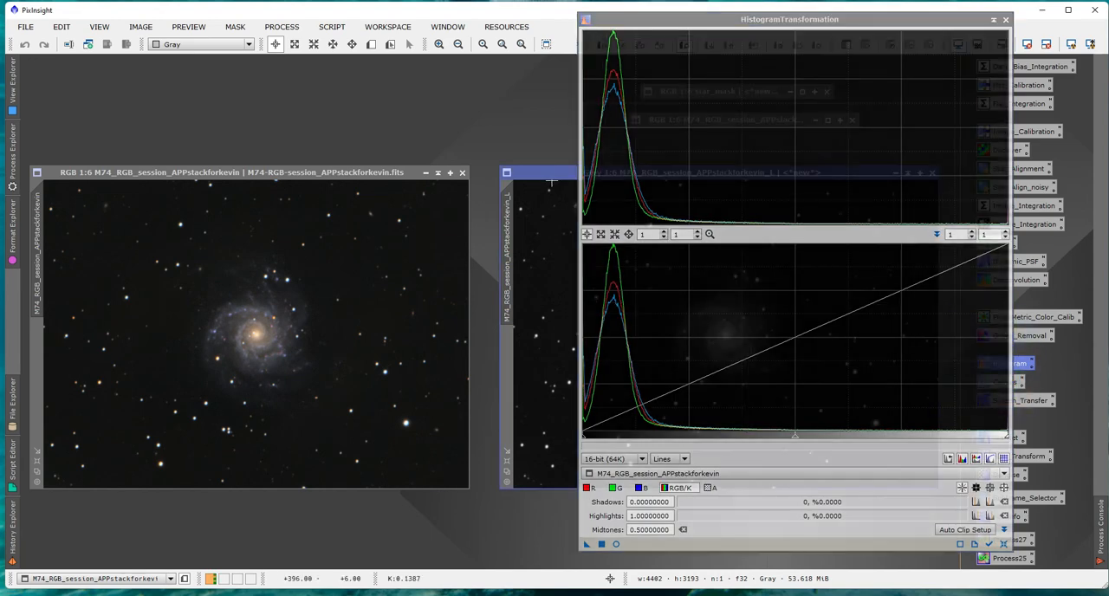
pyautogui.click(616, 544)
pyautogui.moveTo(521, 197); pyautogui.dragTo(448, 145)
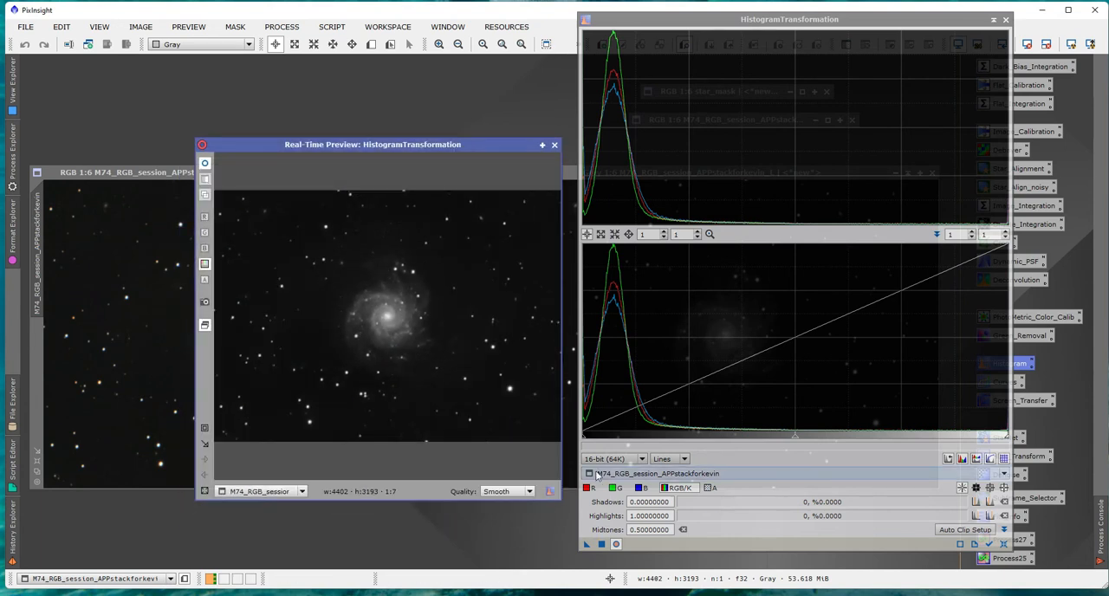
pyautogui.moveTo(585, 439); pyautogui.dragTo(604, 446)
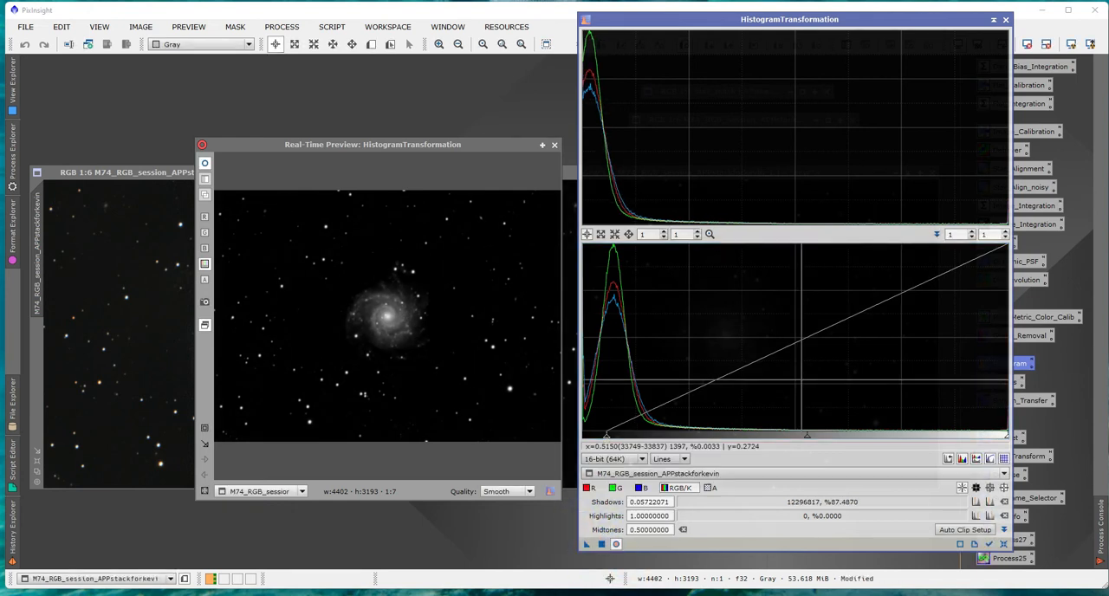
pyautogui.click(1005, 19)
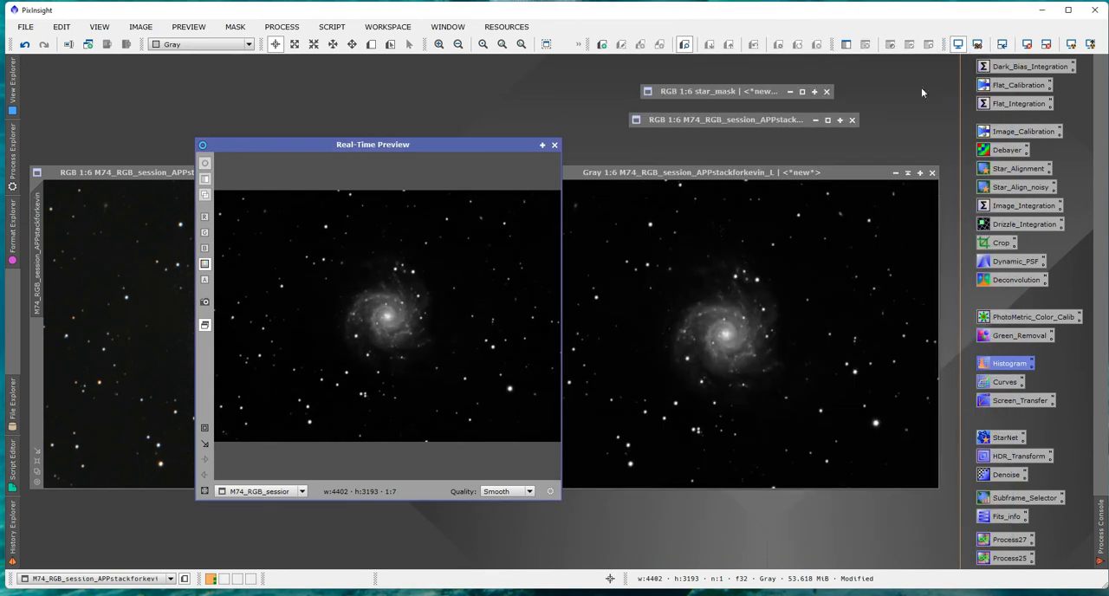
# Close the real-time preview and rename the extracted luminance image as Noise.
pyautogui.click(563, 171)
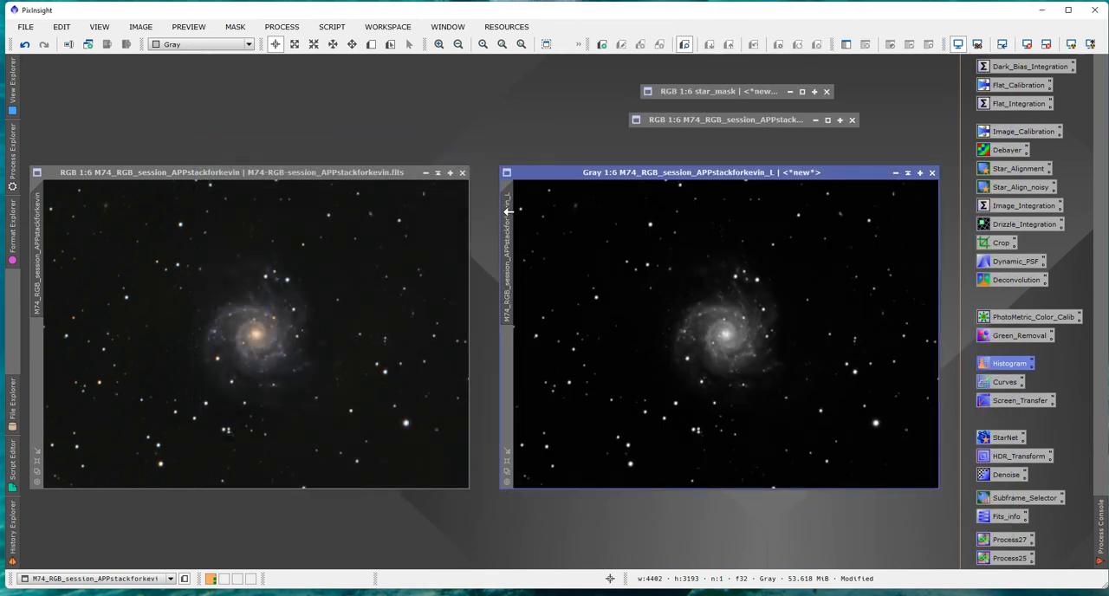
pyautogui.doubleClick(509, 218)
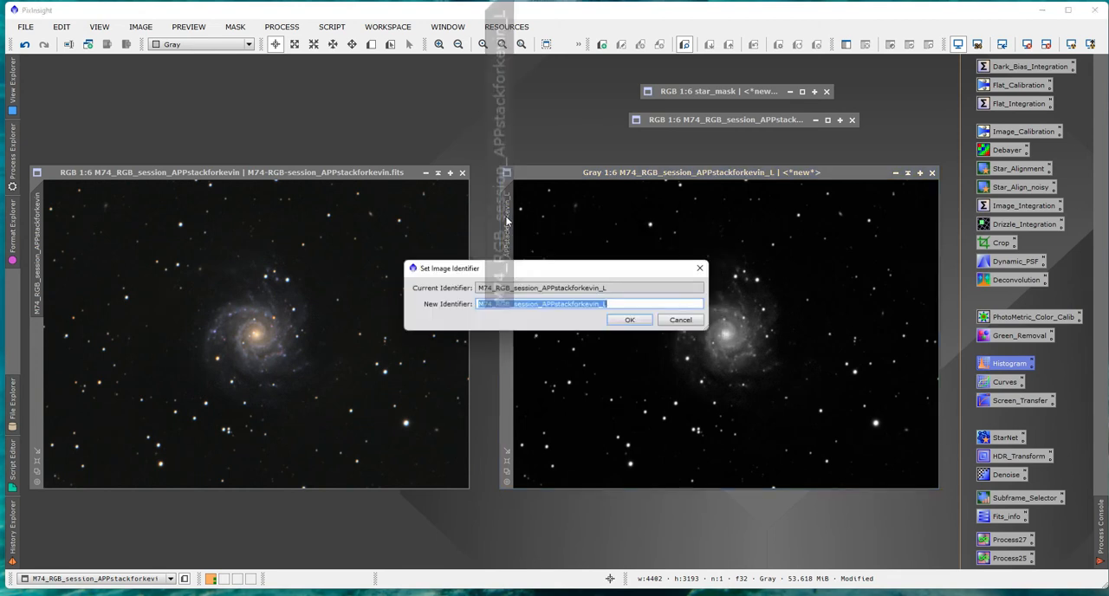
pyautogui.write('Noise')
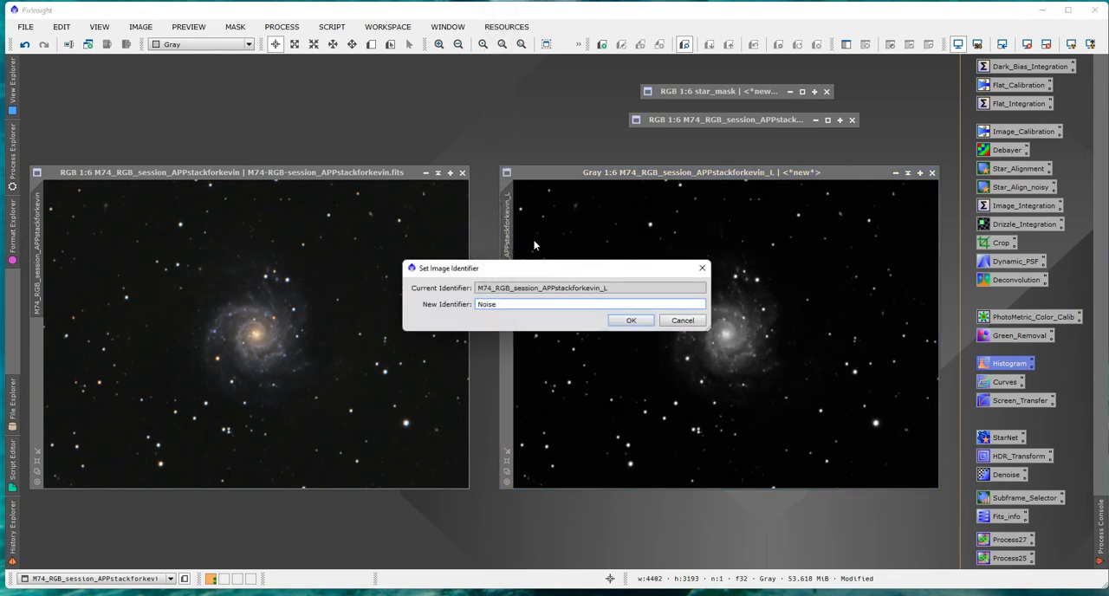
pyautogui.click(631, 321)
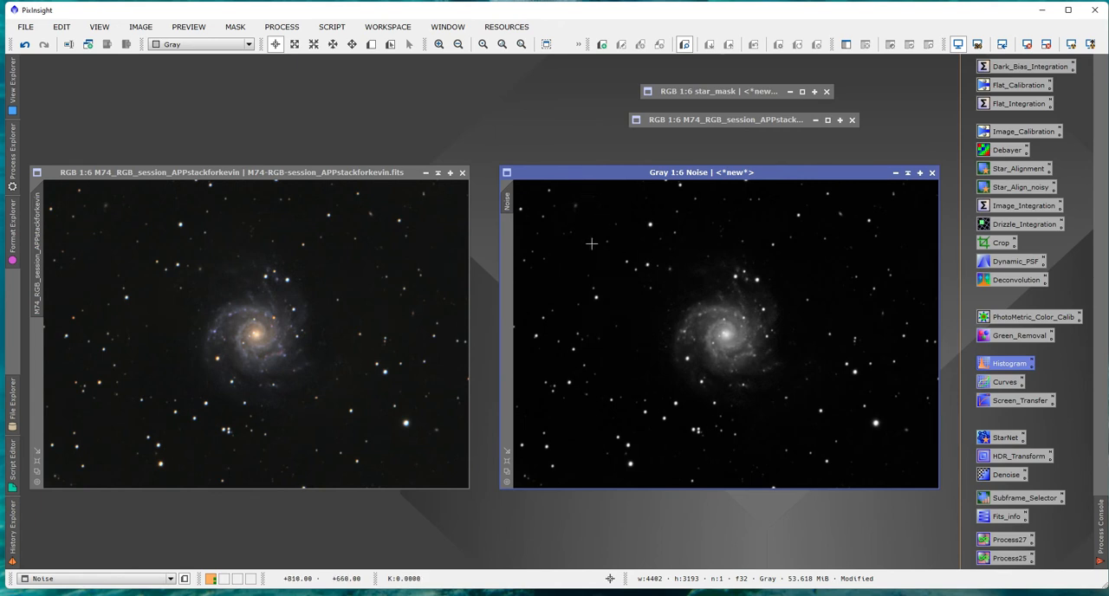
# Apply the Noise image as a mask to the M74 image, collapse its window, and invert the mask while checking its overlay.
pyautogui.moveTo(509, 195); pyautogui.dragTo(36, 350)
pyautogui.click(907, 173)
pyautogui.moveTo(691, 328); pyautogui.dragTo(457, 84)
pyautogui.moveTo(350, 175); pyautogui.dragTo(369, 178)
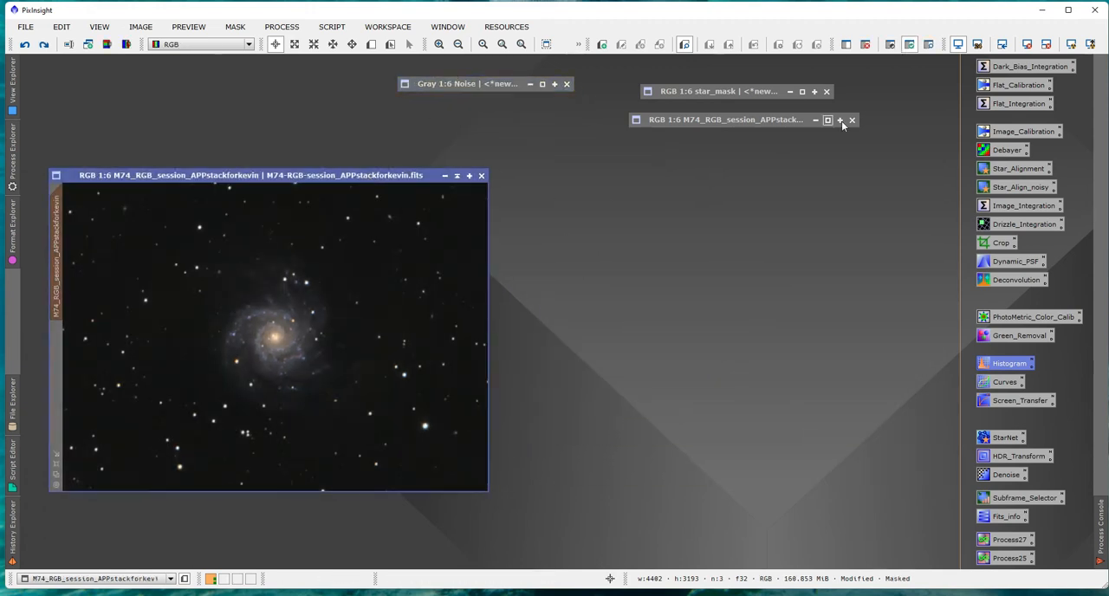
pyautogui.click(928, 47)
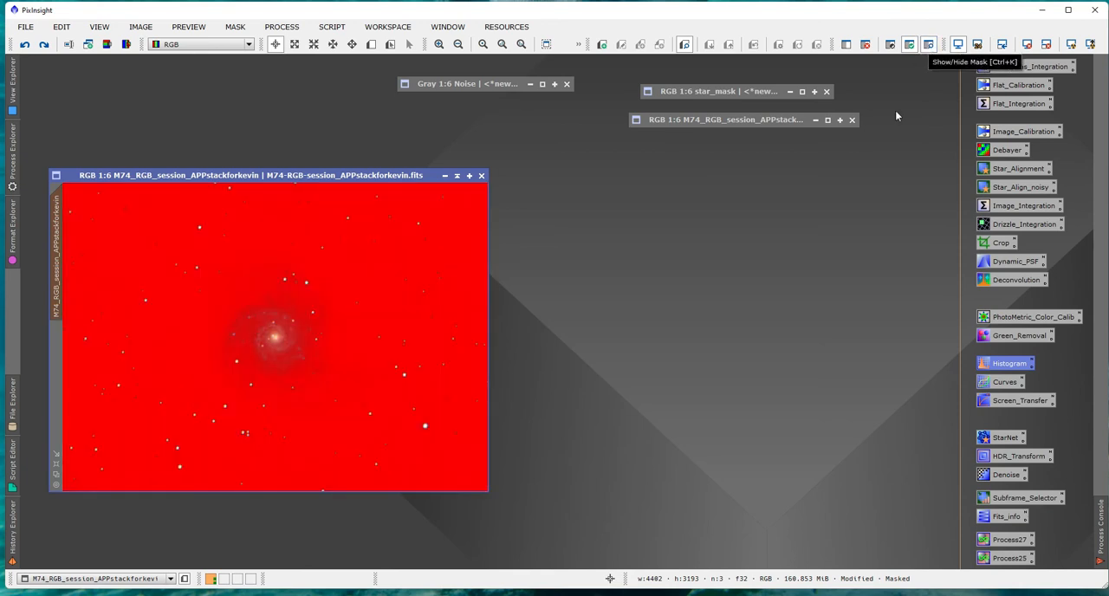
pyautogui.click(893, 47)
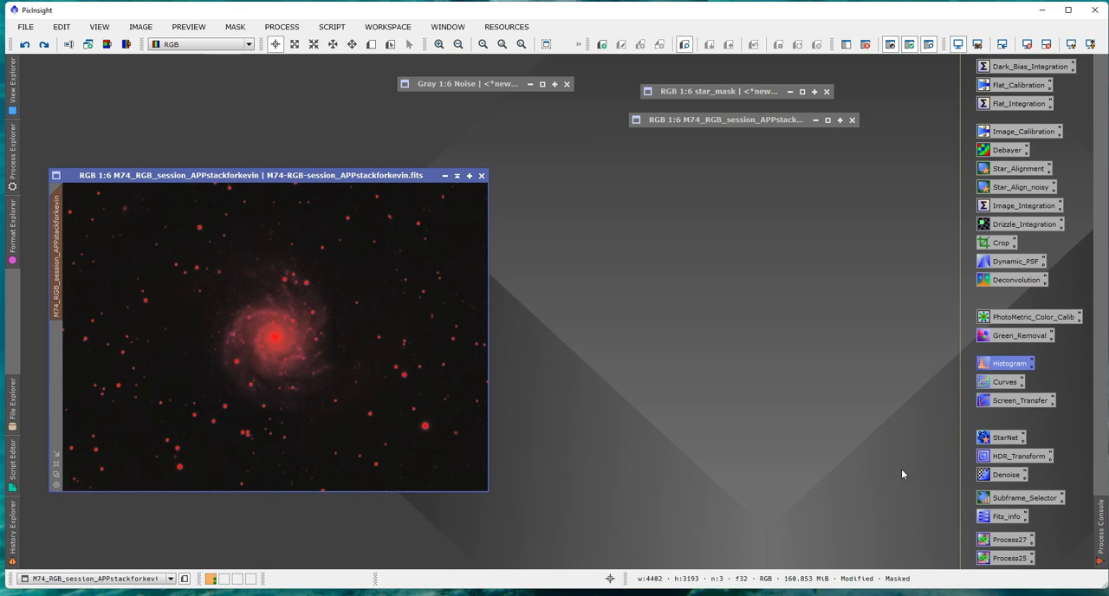
pyautogui.click(929, 45)
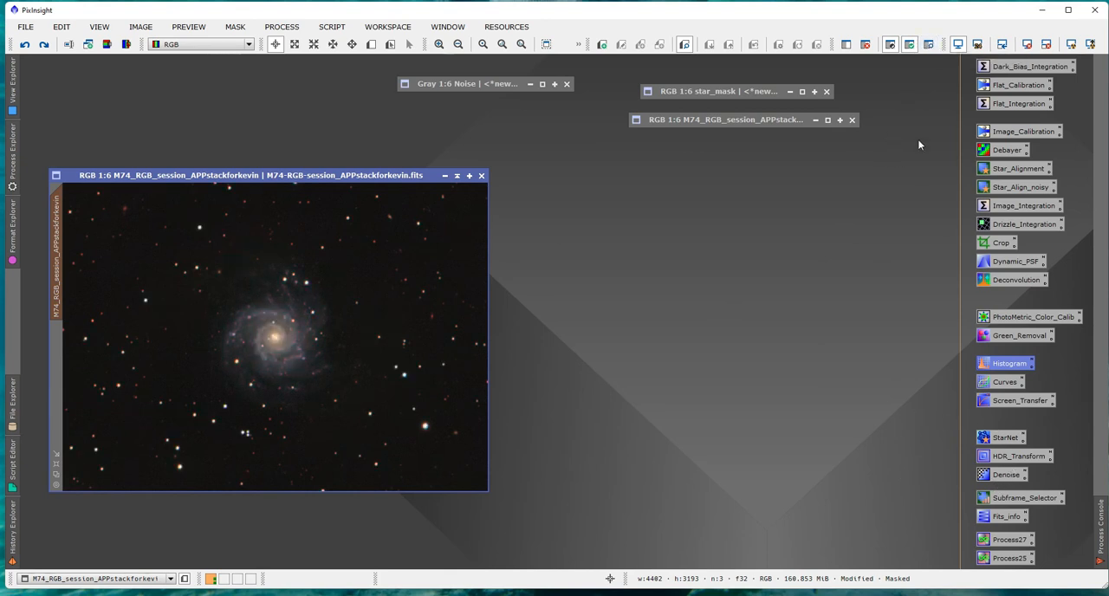
# Open TGVDenoise and define three previews on the M74 image, covering the background sky, the galaxy core and the area above it.
pyautogui.doubleClick(1006, 475)
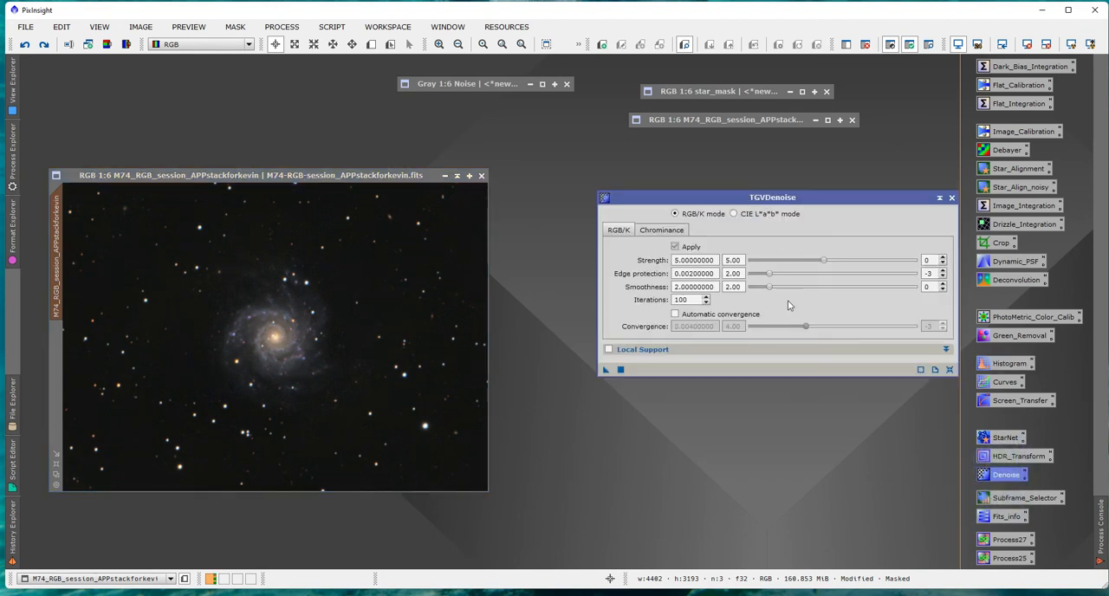
pyautogui.click(371, 45)
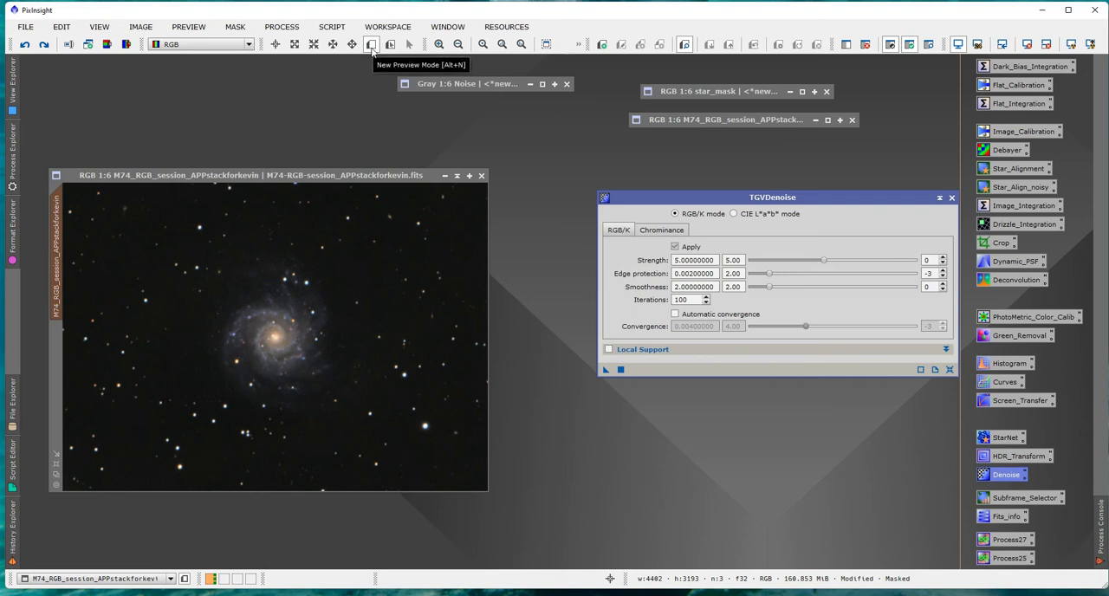
pyautogui.moveTo(345, 203); pyautogui.dragTo(447, 274)
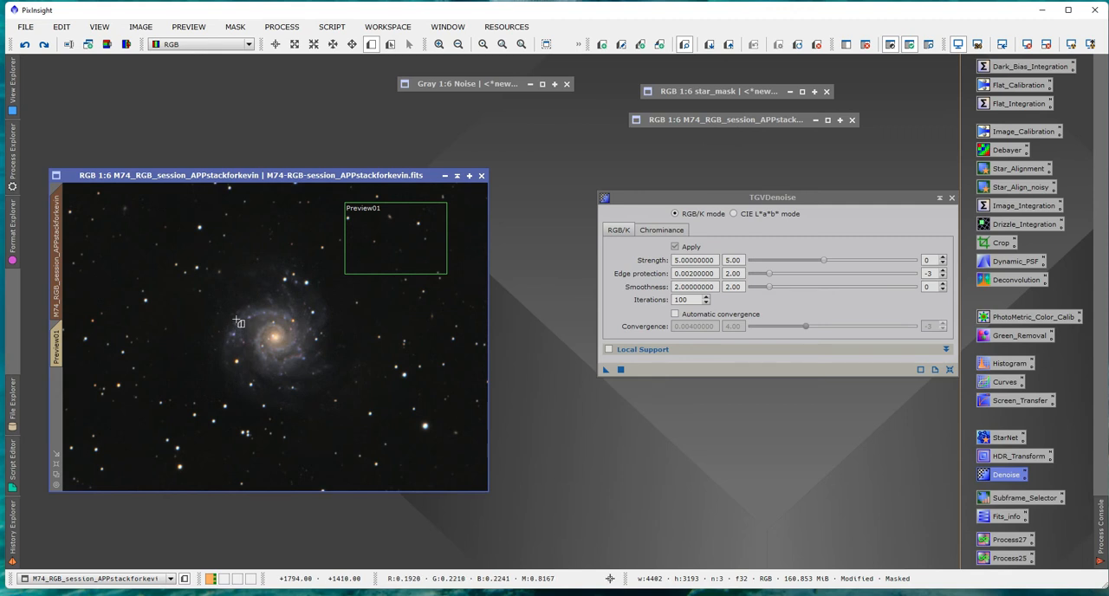
pyautogui.moveTo(241, 318); pyautogui.dragTo(337, 381)
pyautogui.click(370, 44)
pyautogui.moveTo(204, 246); pyautogui.dragTo(316, 311)
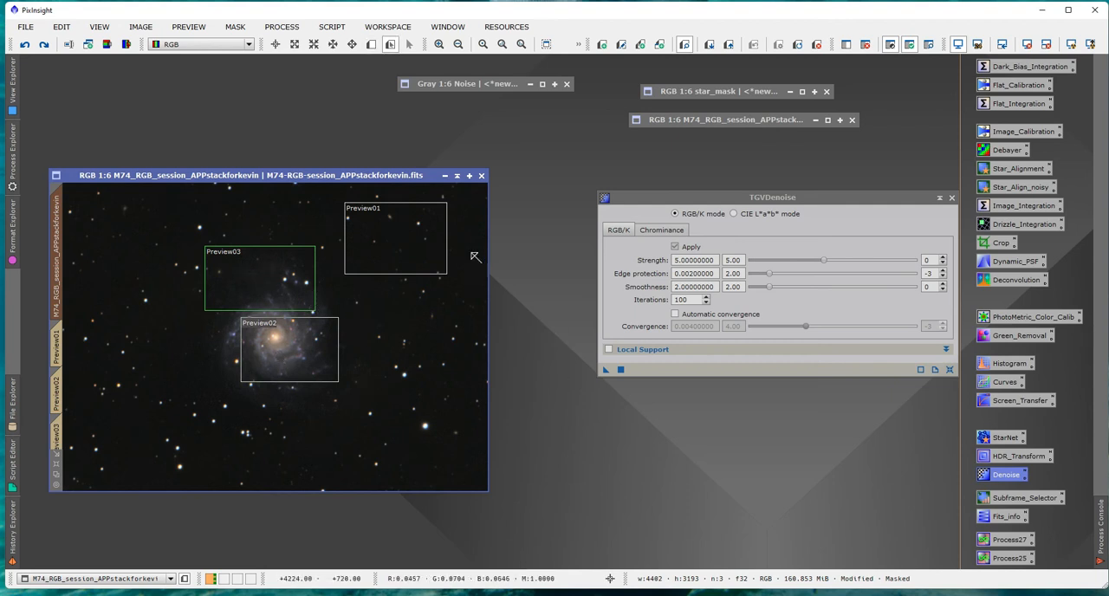
# Test TGVDenoise on the background sky preview with strength 7.90, then with strength 9.05.
pyautogui.click(59, 344)
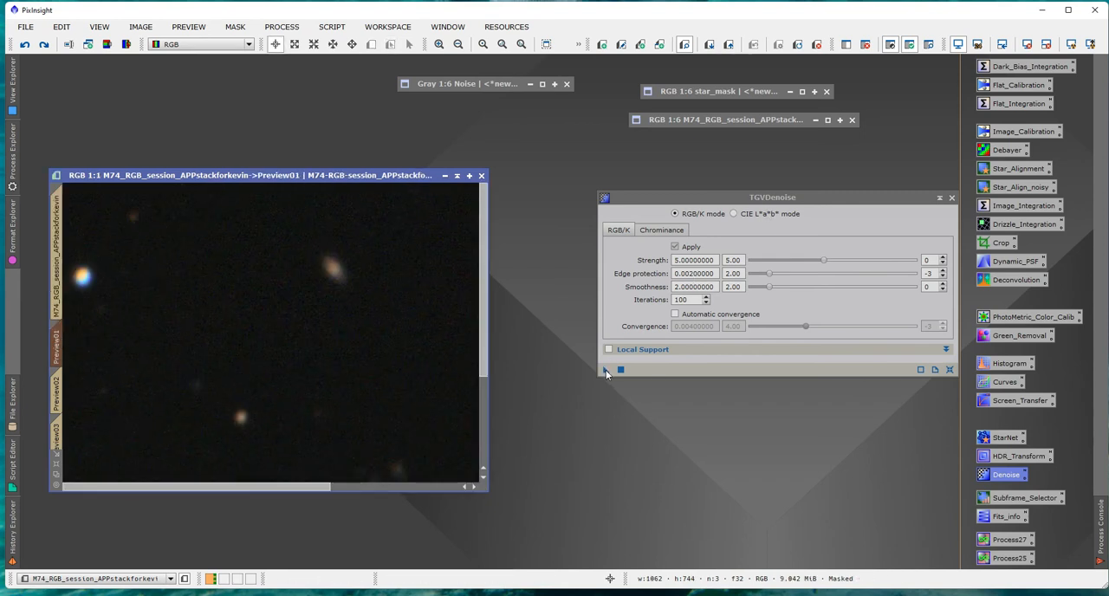
pyautogui.click(606, 370)
pyautogui.moveTo(823, 259); pyautogui.dragTo(876, 266)
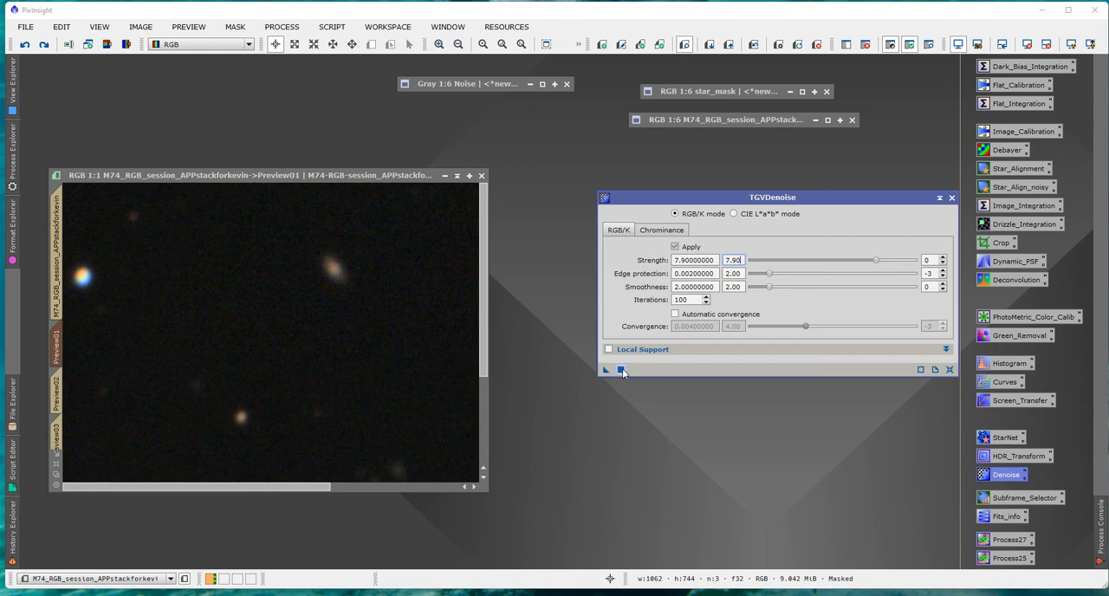
pyautogui.click(621, 370)
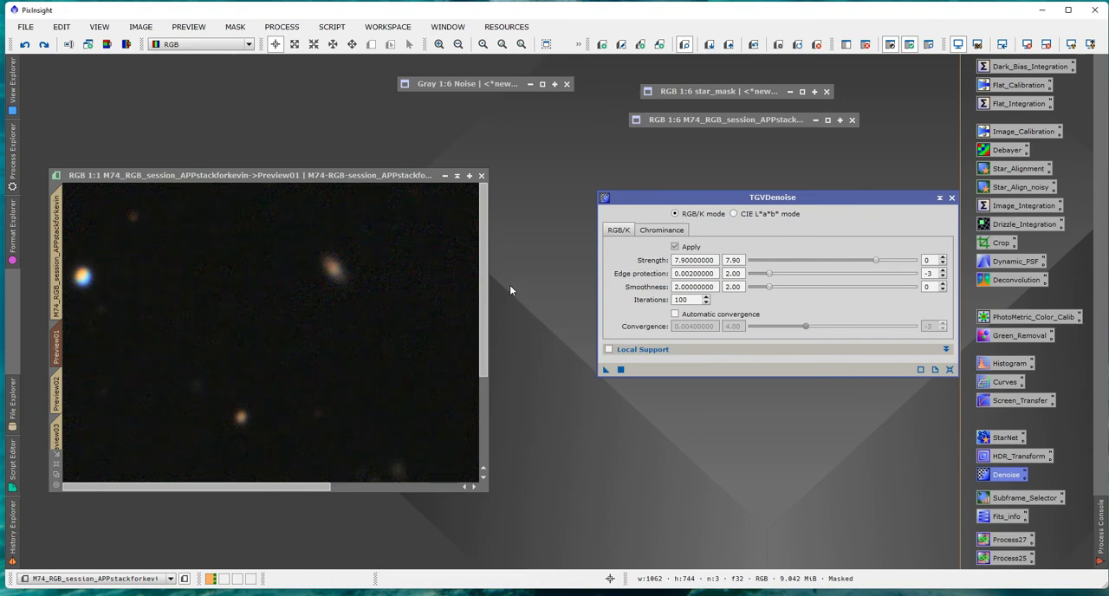
pyautogui.moveTo(876, 261); pyautogui.dragTo(893, 262)
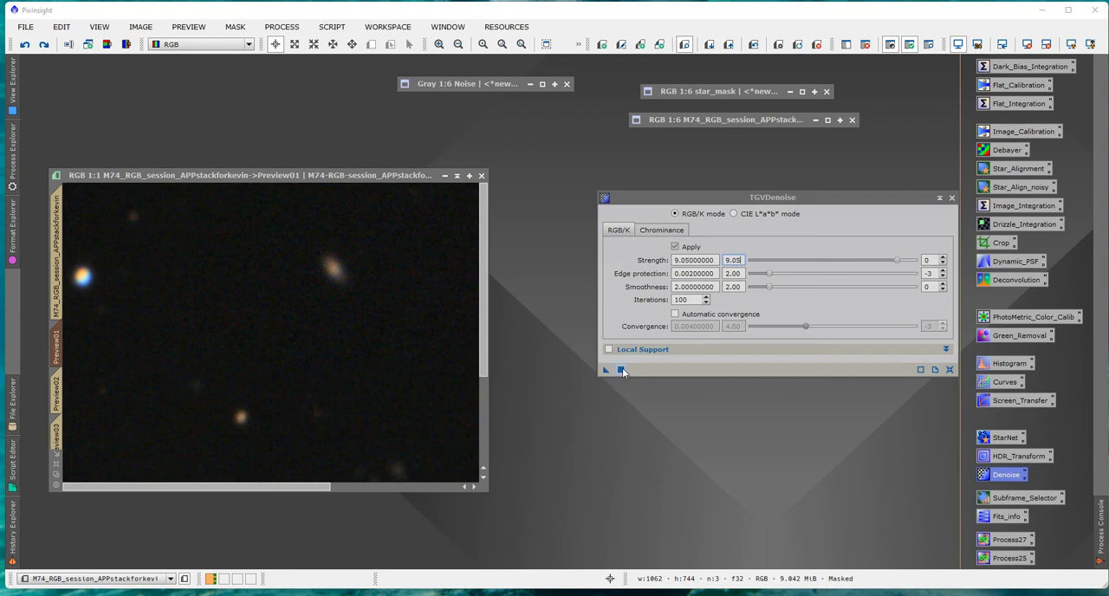
pyautogui.click(621, 370)
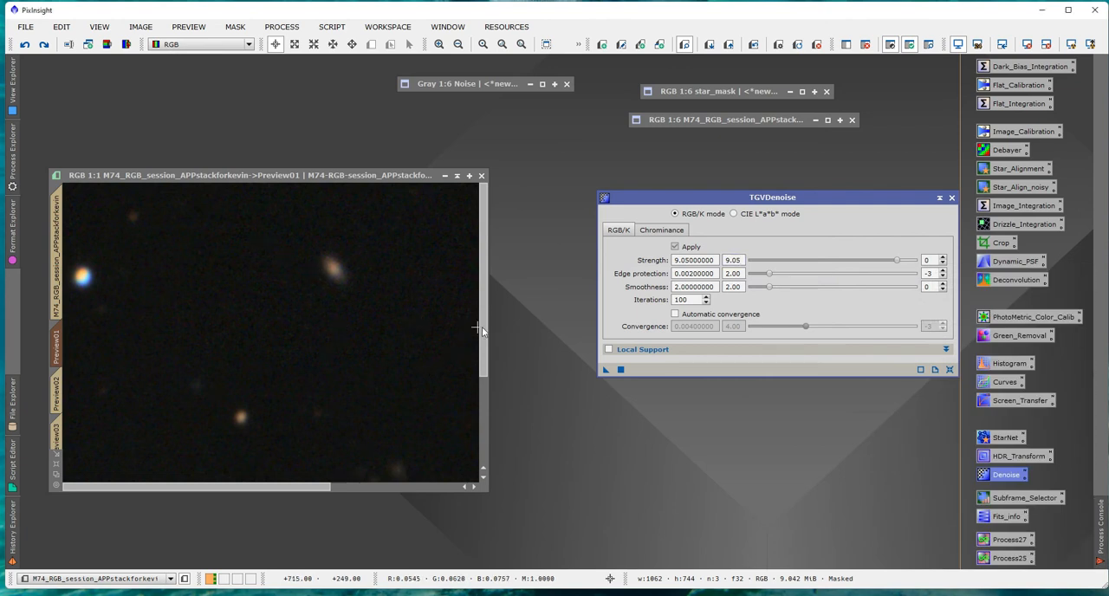
pyautogui.moveTo(485, 329)
pyautogui.mouseDown()
pyautogui.moveTo(483, 438)
pyautogui.moveTo(485, 317)
pyautogui.mouseUp()
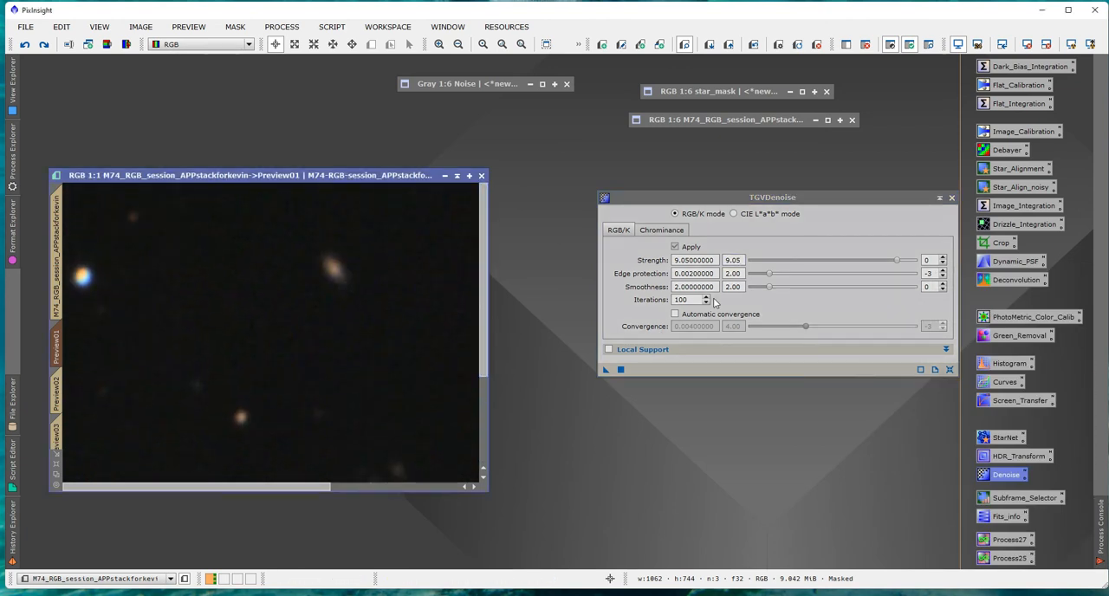
# Test TGVDenoise at strength 9.05 on the galaxy core preview and on the preview above it.
pyautogui.click(57, 394)
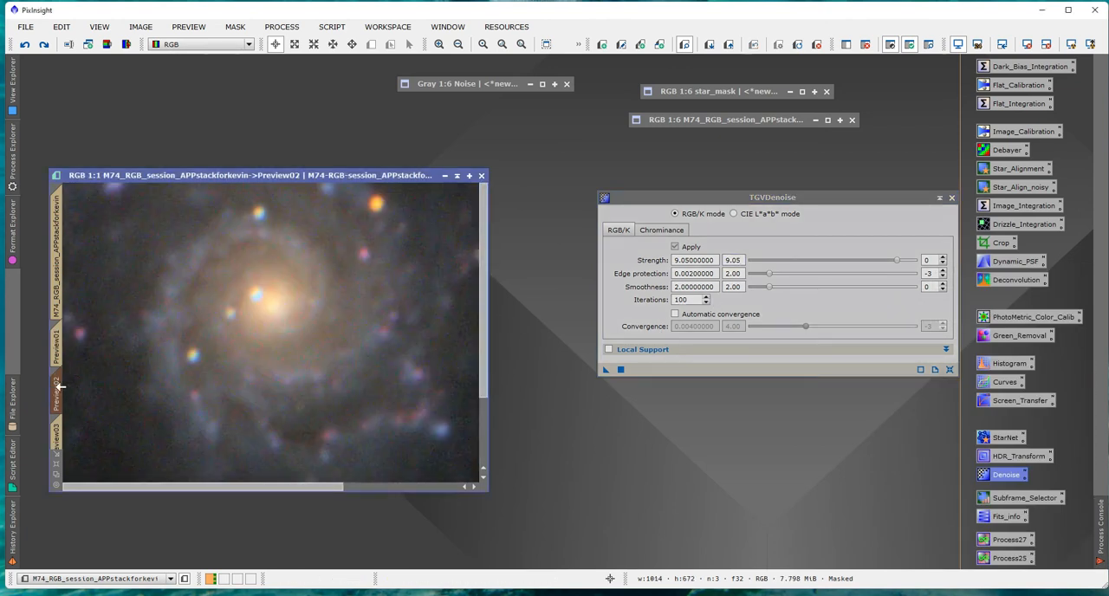
pyautogui.click(620, 370)
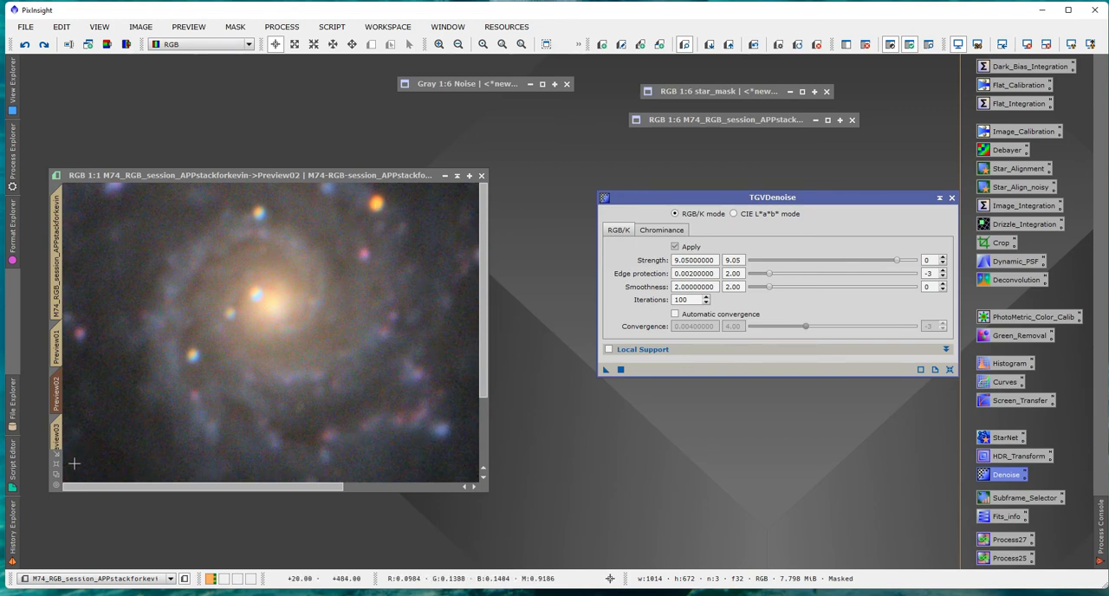
pyautogui.click(58, 435)
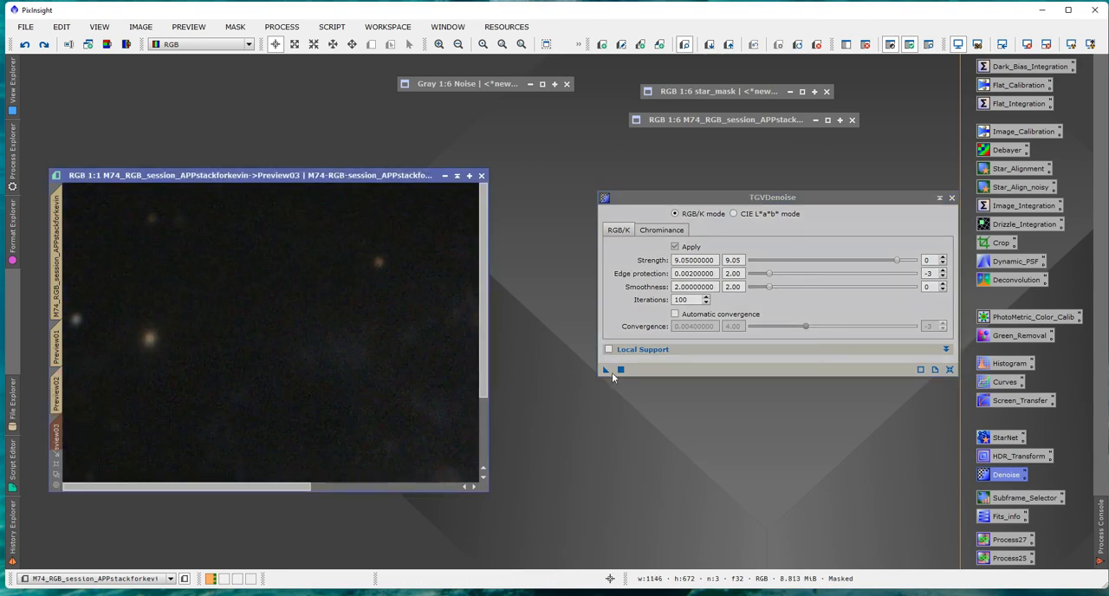
pyautogui.click(619, 370)
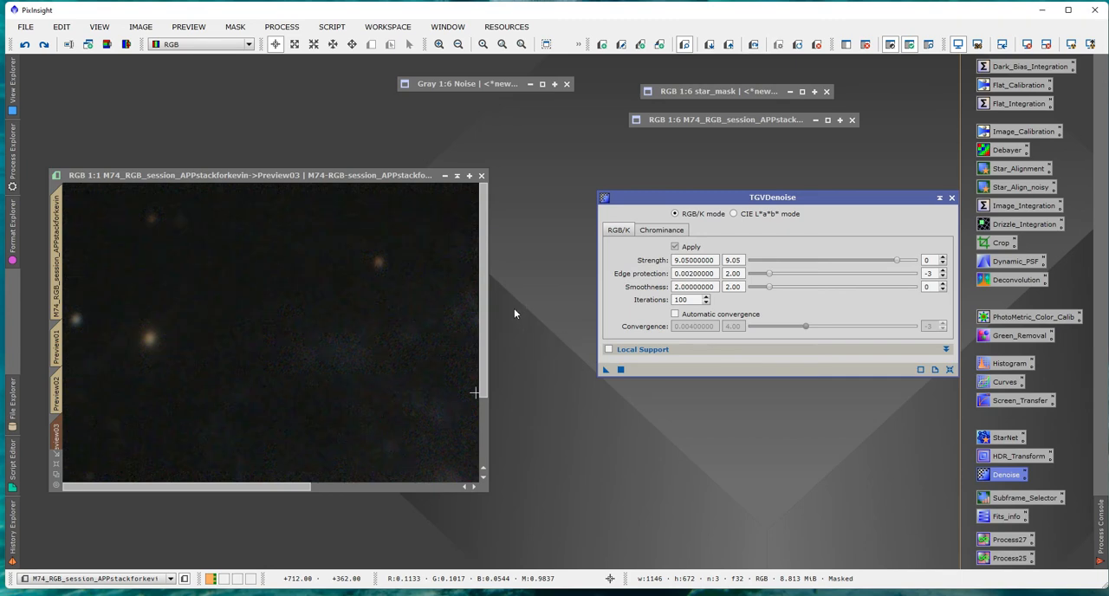
# Set the TGVDenoise strength to 12.5 with exponent 1, and test it on Preview03 and the galaxy core preview.
pyautogui.click(943, 257)
pyautogui.moveTo(901, 260); pyautogui.dragTo(756, 268)
pyautogui.click(617, 369)
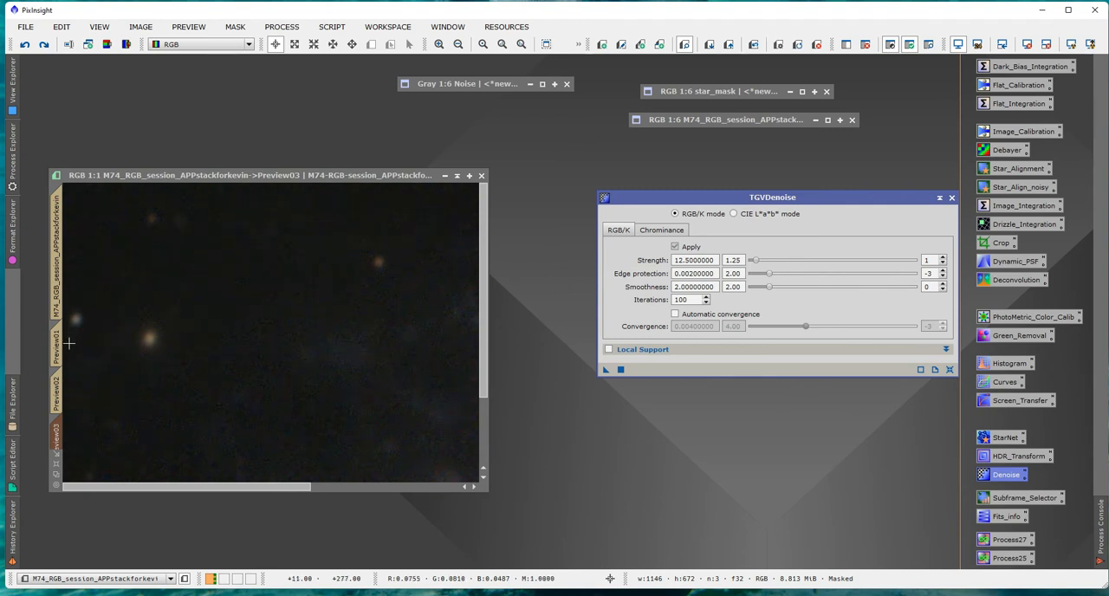
pyautogui.click(63, 388)
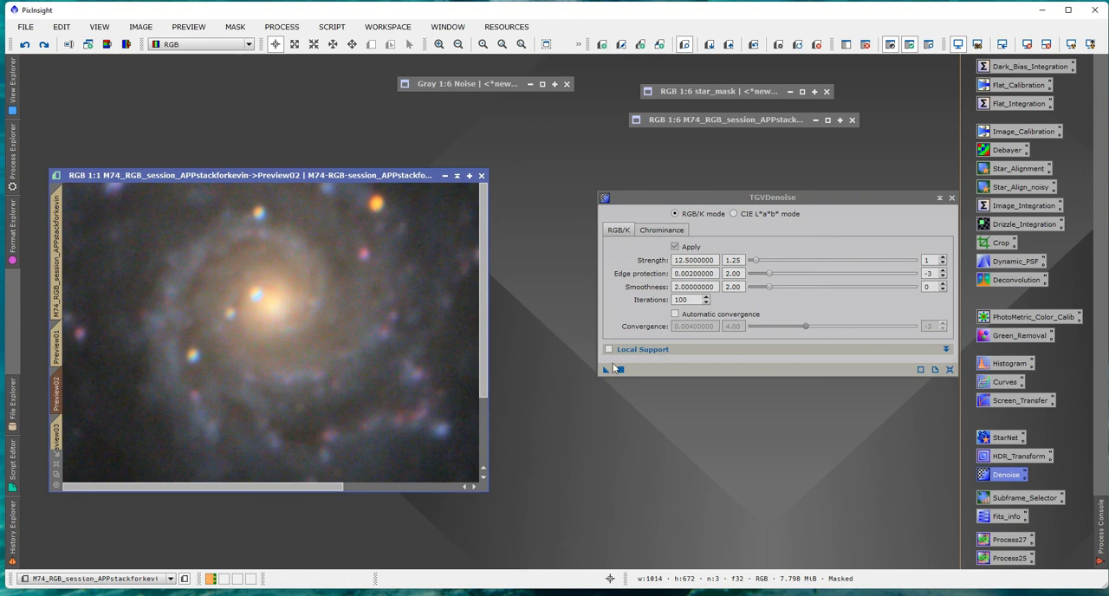
pyautogui.click(615, 370)
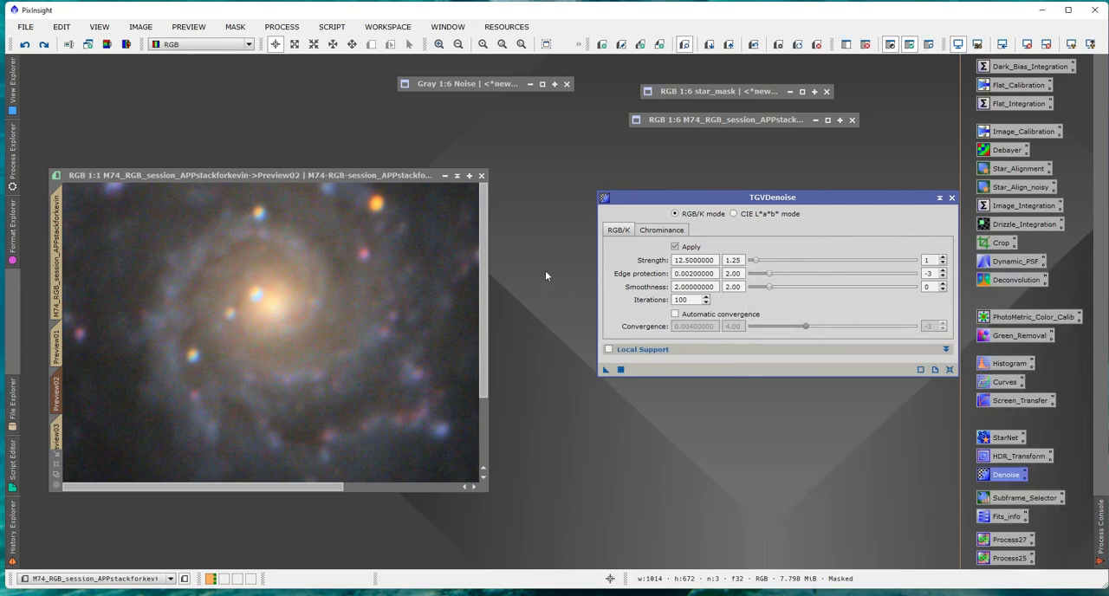
# Delete all previews from the M74 image and apply TGVDenoise at strength 12.5 to the whole masked image.
pyautogui.click(58, 243)
pyautogui.click(189, 28)
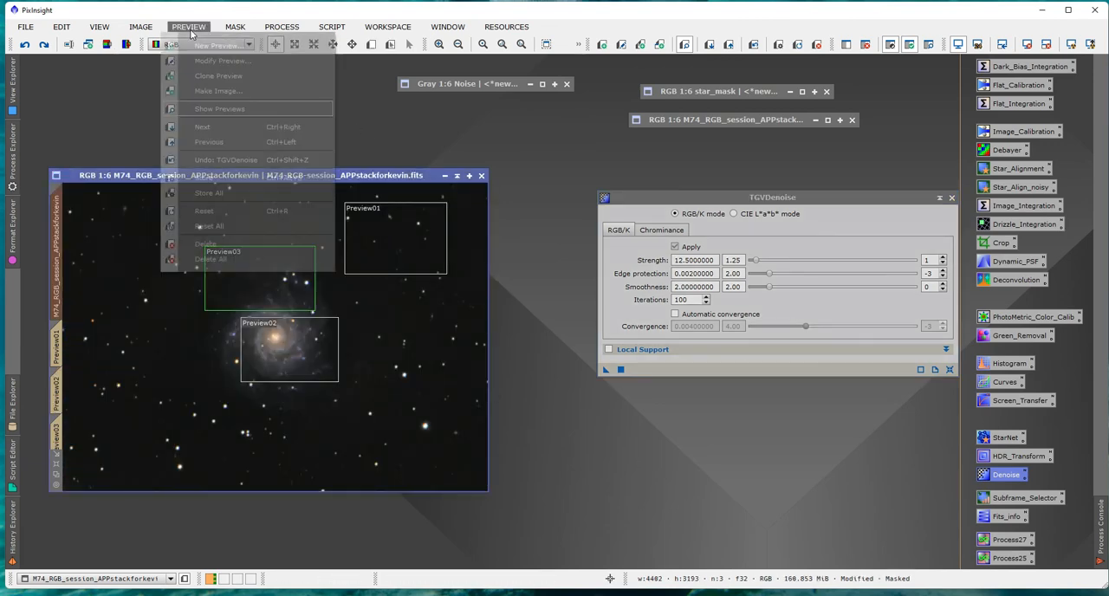
pyautogui.click(211, 259)
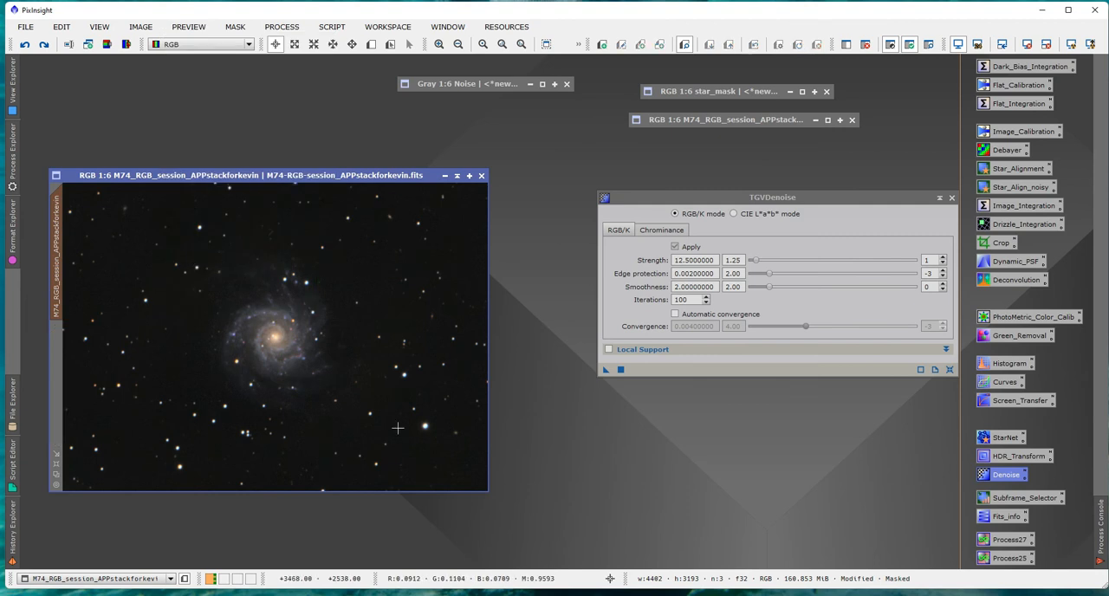
pyautogui.click(605, 369)
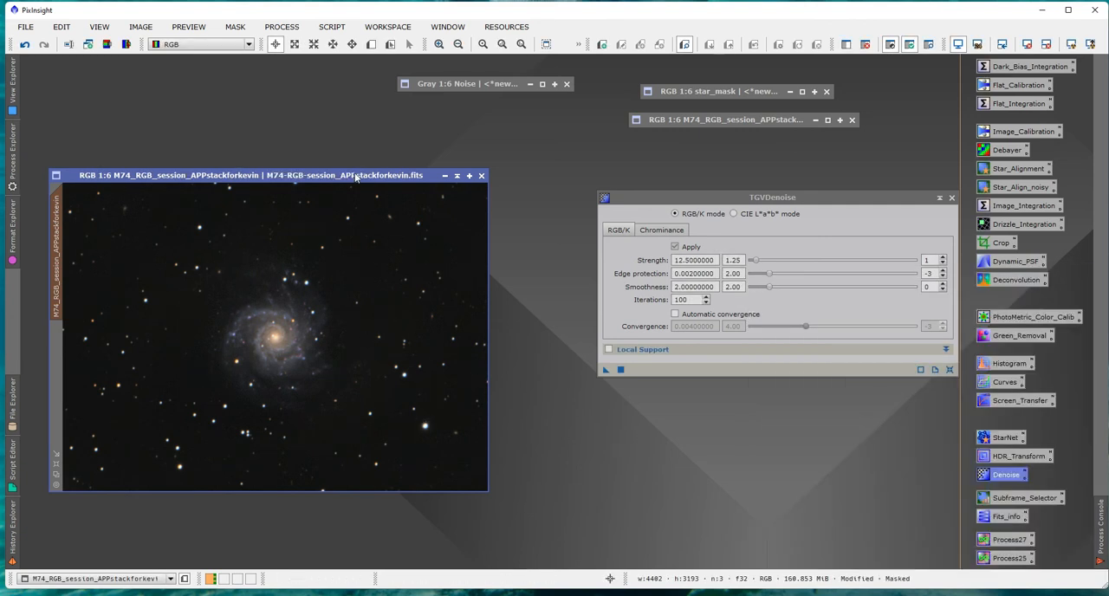
# Inspect the denoised galaxy core at 1:1 scale, then return to the full M74 view.
pyautogui.moveTo(355, 177); pyautogui.dragTo(361, 137)
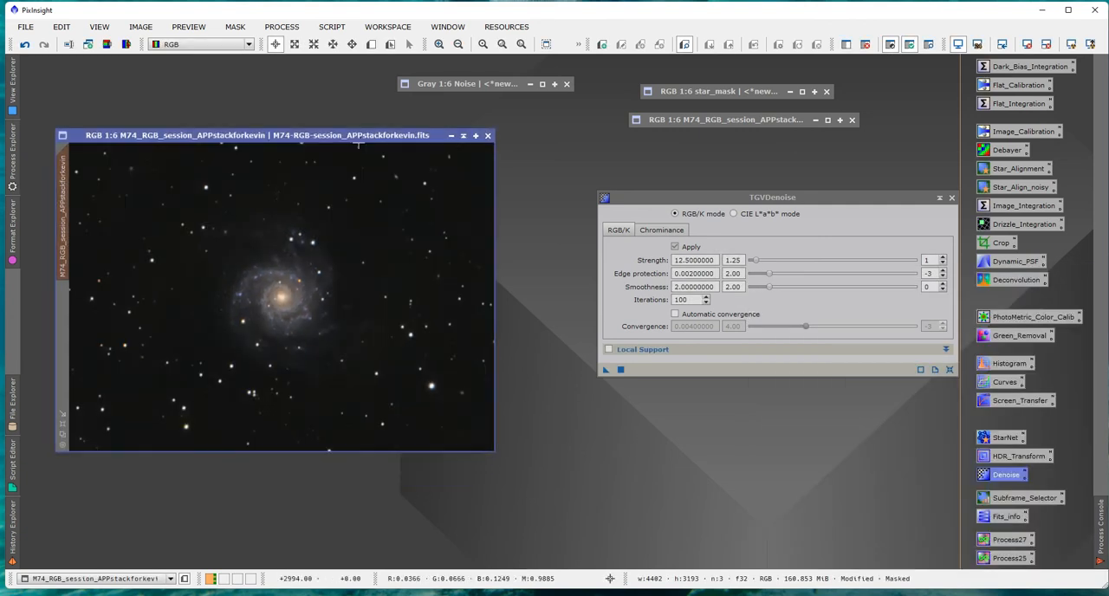
pyautogui.click(61, 445)
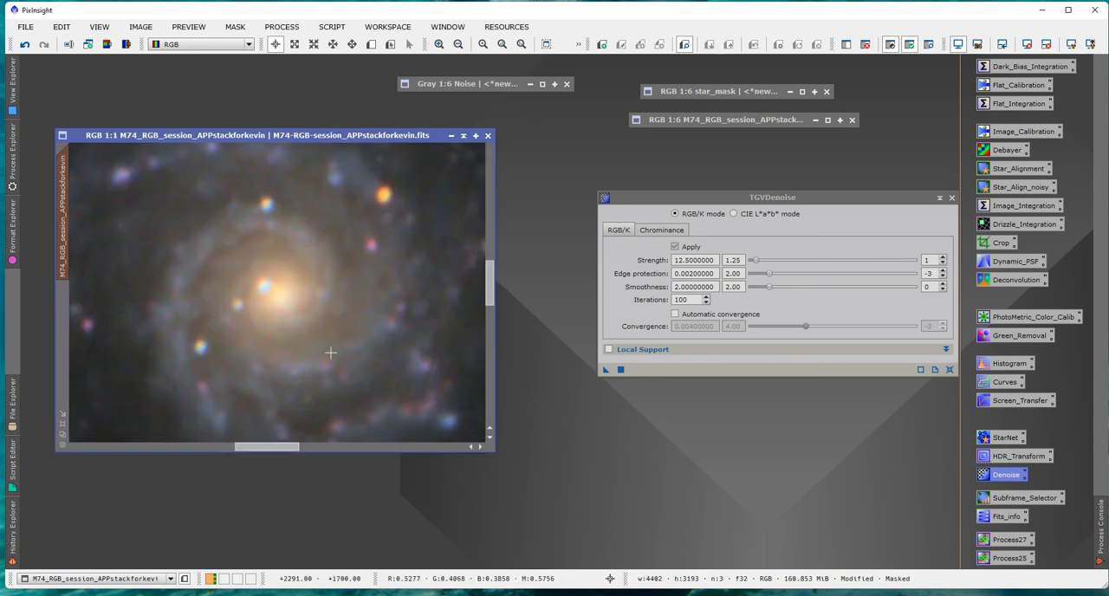
pyautogui.moveTo(491, 277)
pyautogui.mouseDown()
pyautogui.moveTo(483, 166)
pyautogui.moveTo(475, 293)
pyautogui.moveTo(478, 279)
pyautogui.mouseUp()
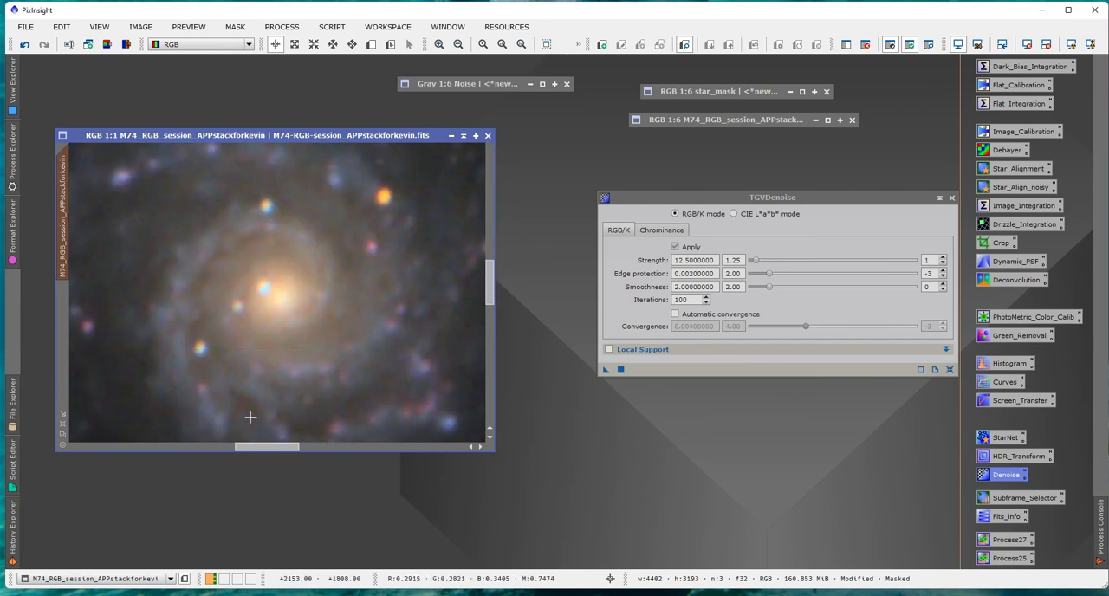
pyautogui.click(61, 435)
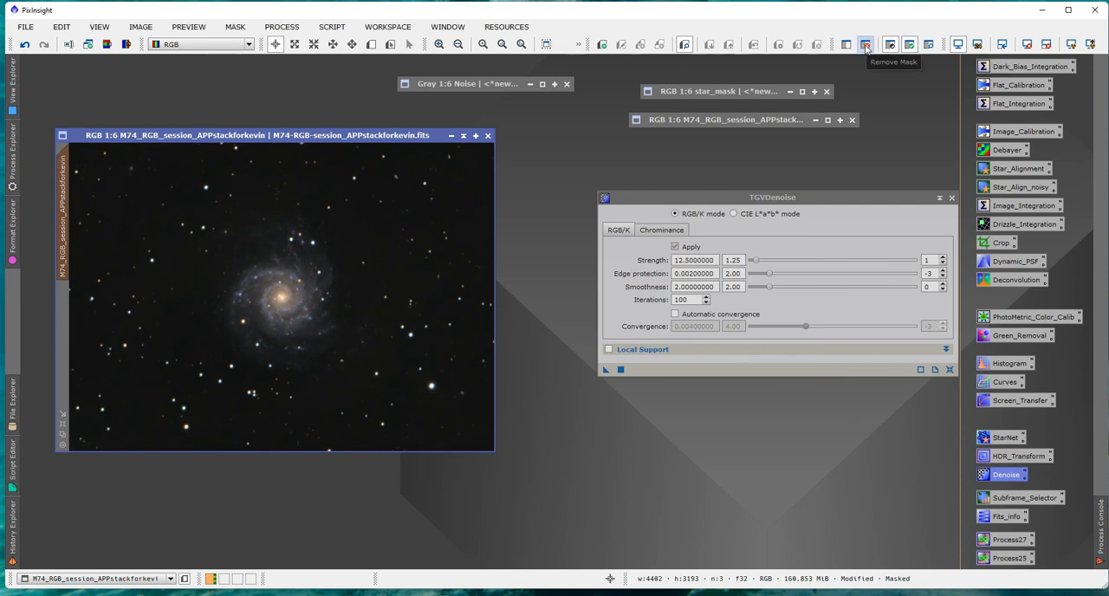
# Remove the Noise mask from the M74 image, close TGVDenoise, and reposition the image window in the workspace.
pyautogui.click(866, 49)
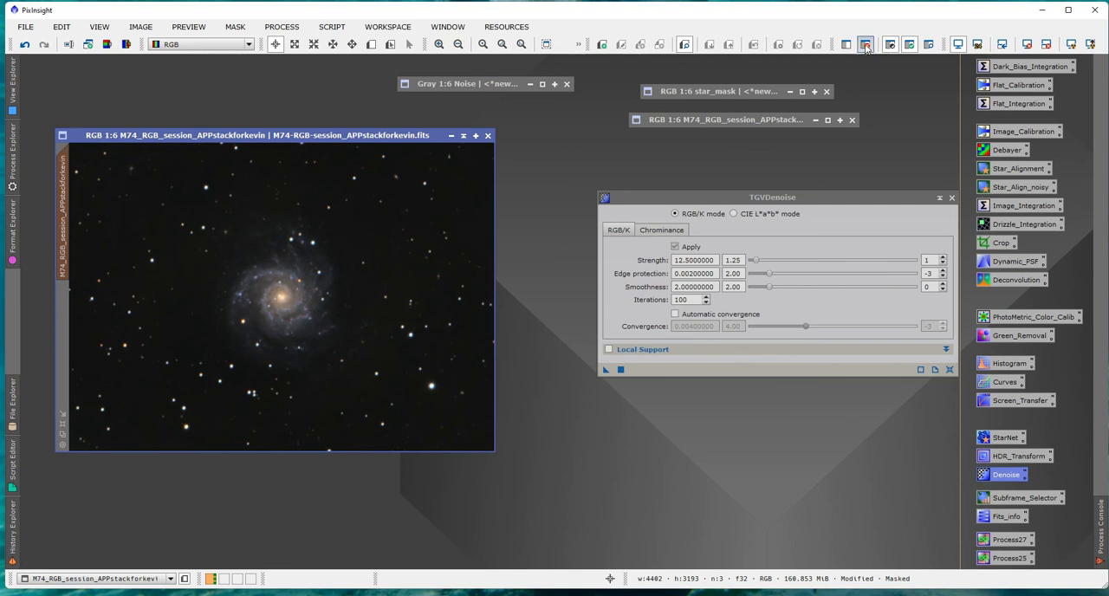
pyautogui.click(951, 198)
pyautogui.moveTo(363, 141); pyautogui.dragTo(402, 146)
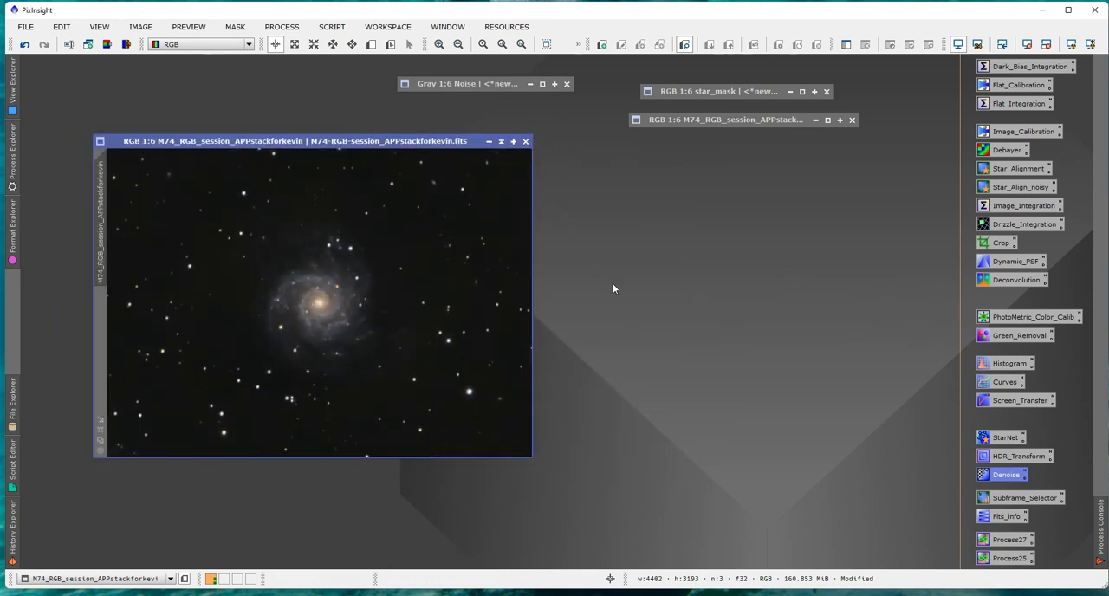
pyautogui.moveTo(385, 141); pyautogui.dragTo(354, 135)
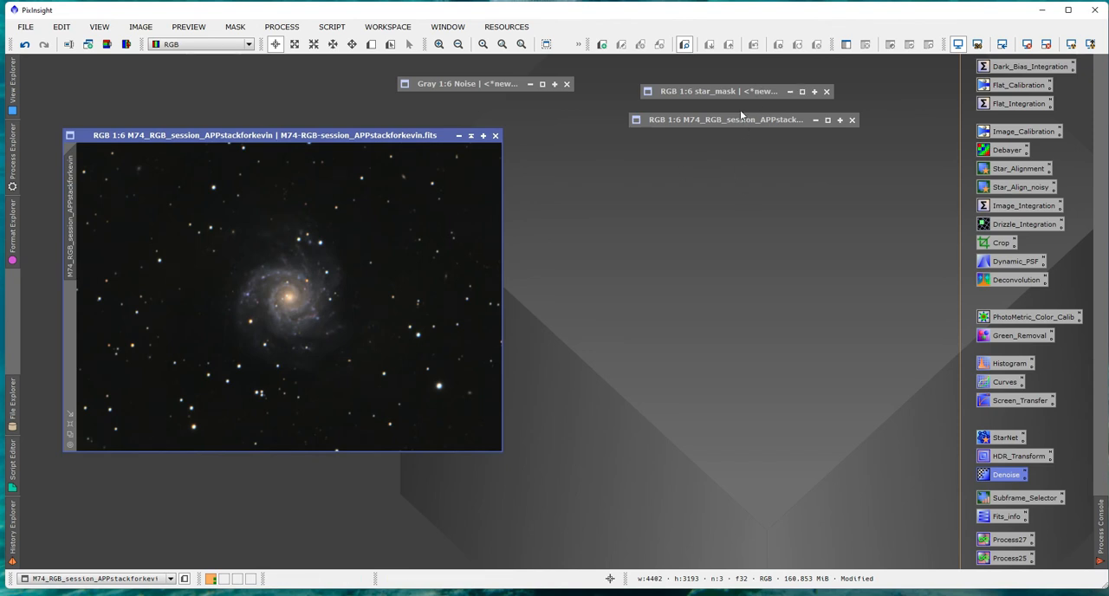
# Apply star_mask as a mask on the M74 image, collapse the mask window, and check the mask overlay before hiding it.
pyautogui.click(709, 91)
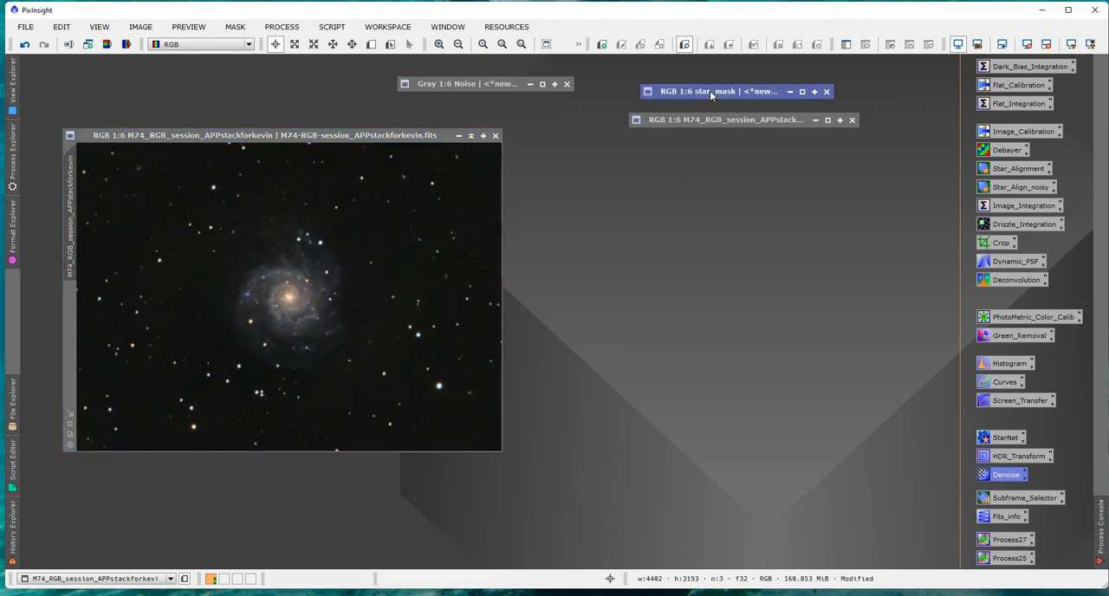
pyautogui.doubleClick(709, 91)
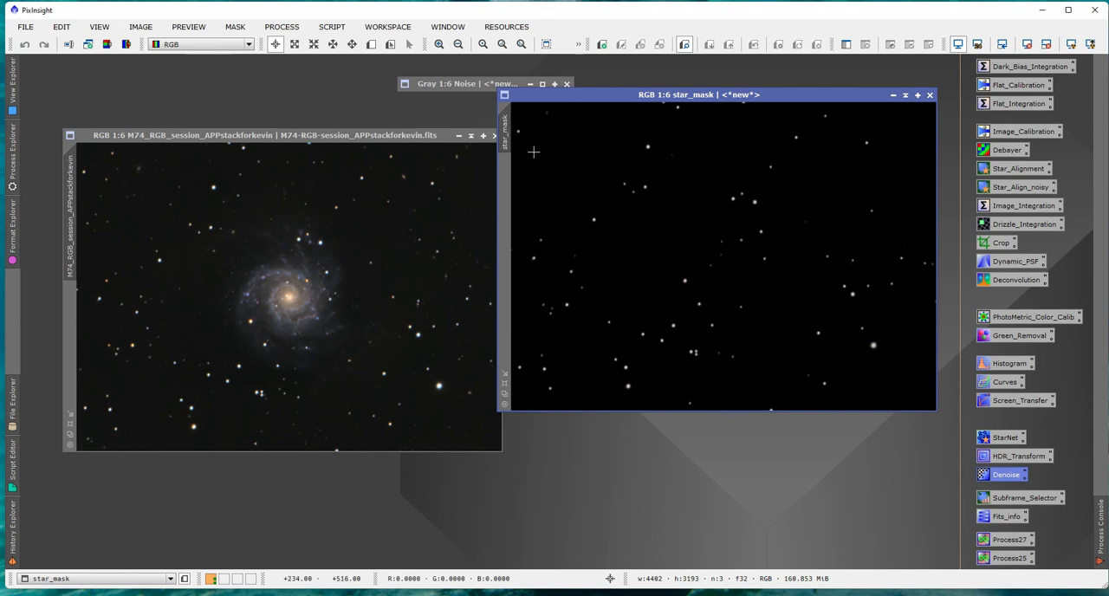
pyautogui.moveTo(504, 137); pyautogui.dragTo(80, 321)
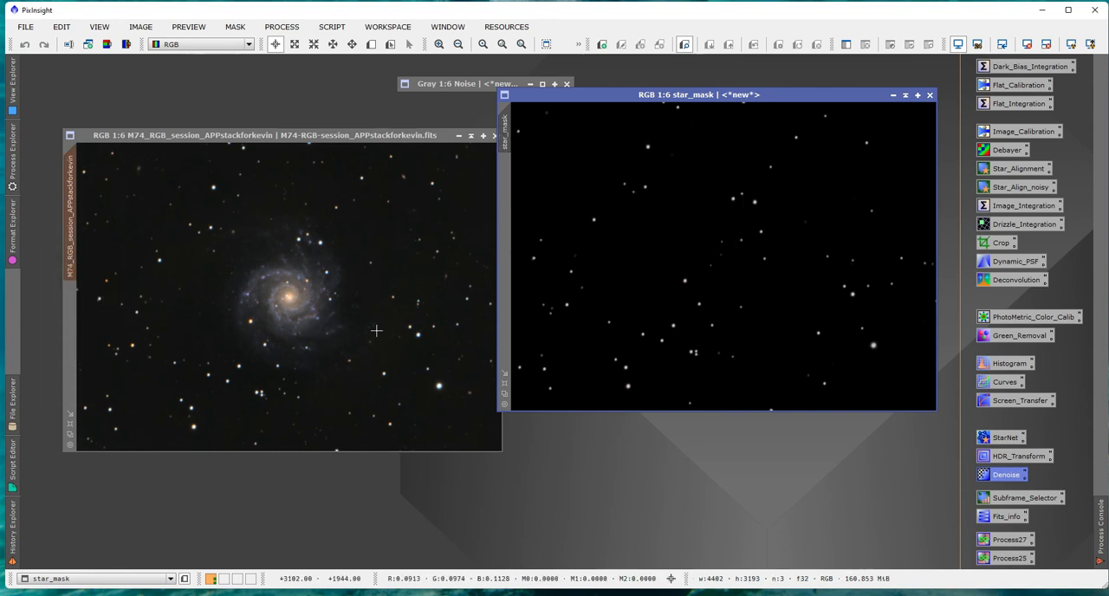
pyautogui.click(905, 96)
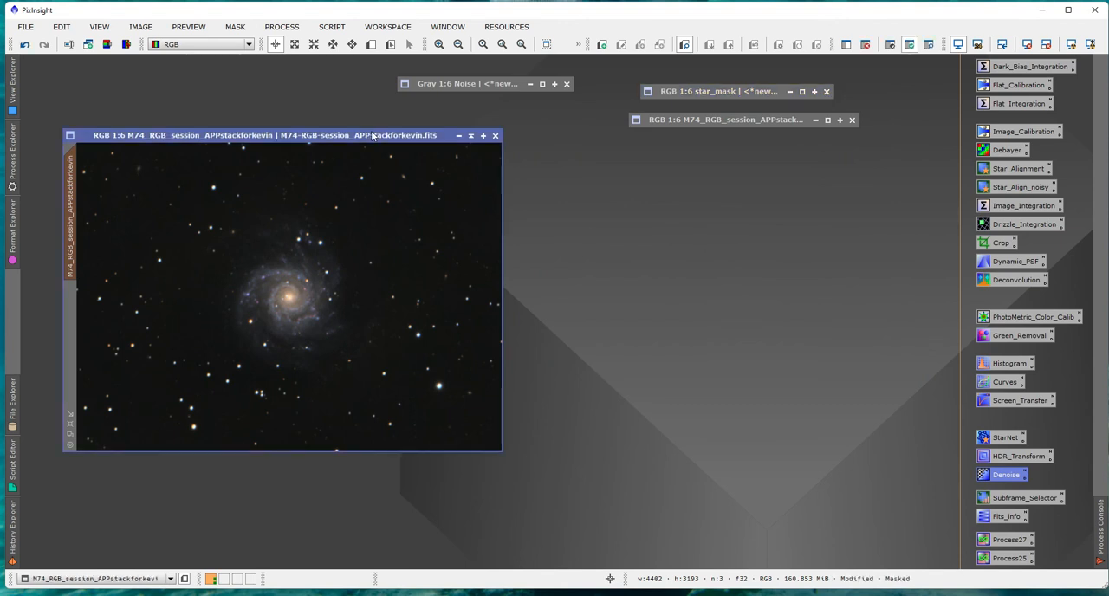
pyautogui.click(928, 45)
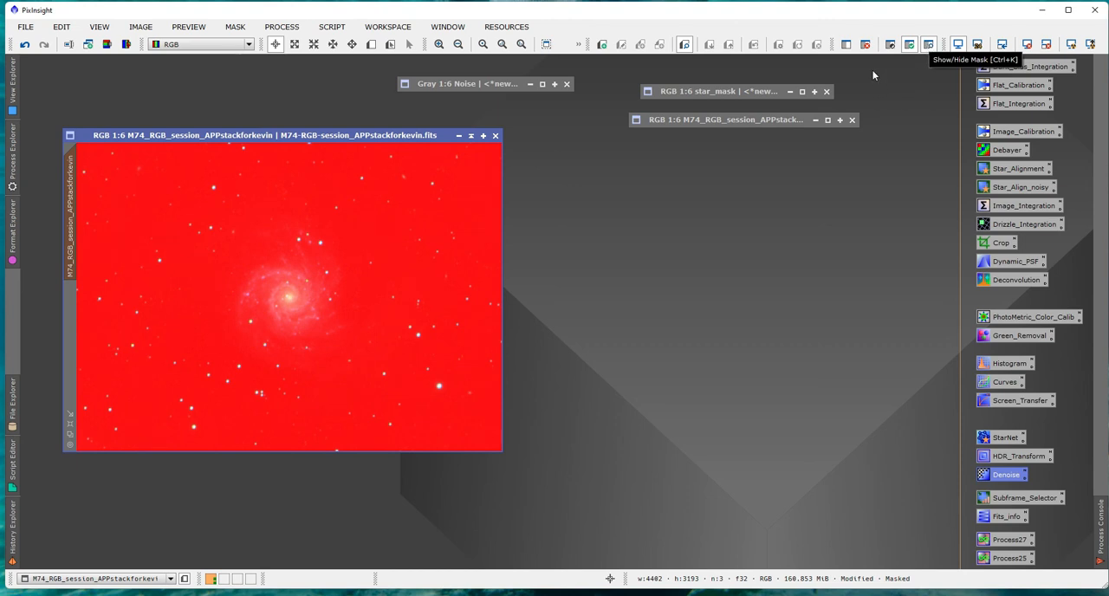
pyautogui.click(928, 46)
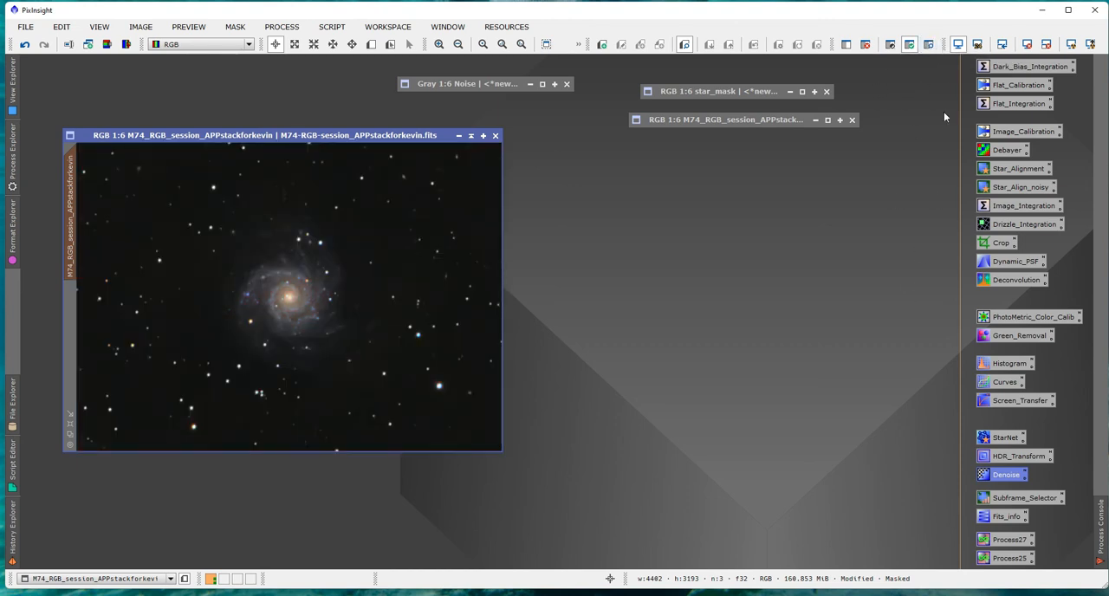
# Tone down the masked stars with HistogramTransformation, previewing a midtones value of about 0.644, and close the process and its real-time preview.
pyautogui.doubleClick(1001, 363)
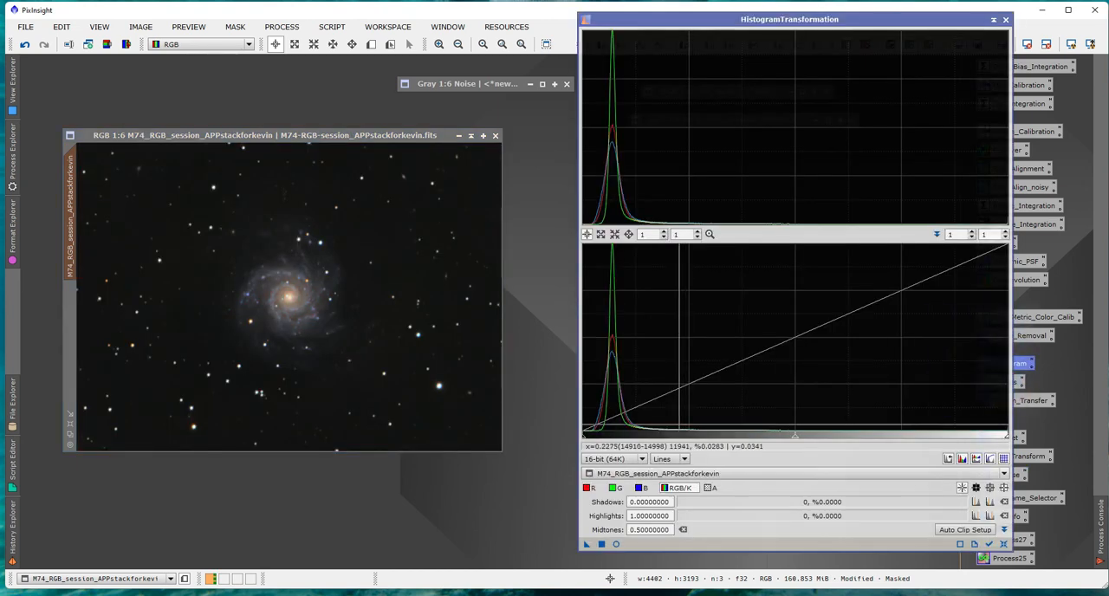
pyautogui.click(616, 544)
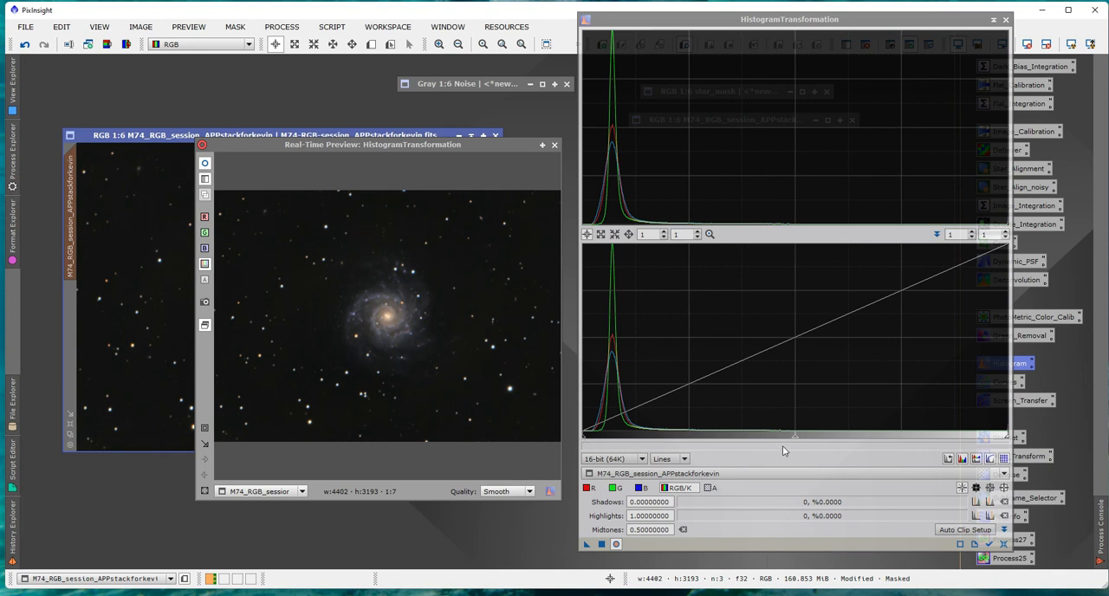
pyautogui.moveTo(794, 440); pyautogui.dragTo(856, 439)
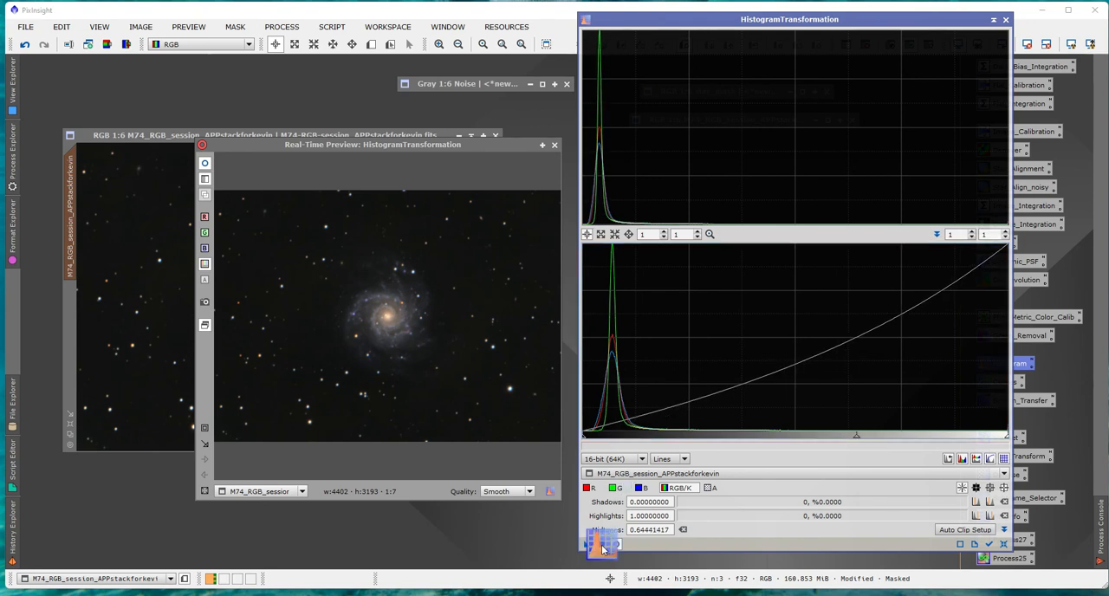
pyautogui.click(1005, 19)
pyautogui.click(555, 146)
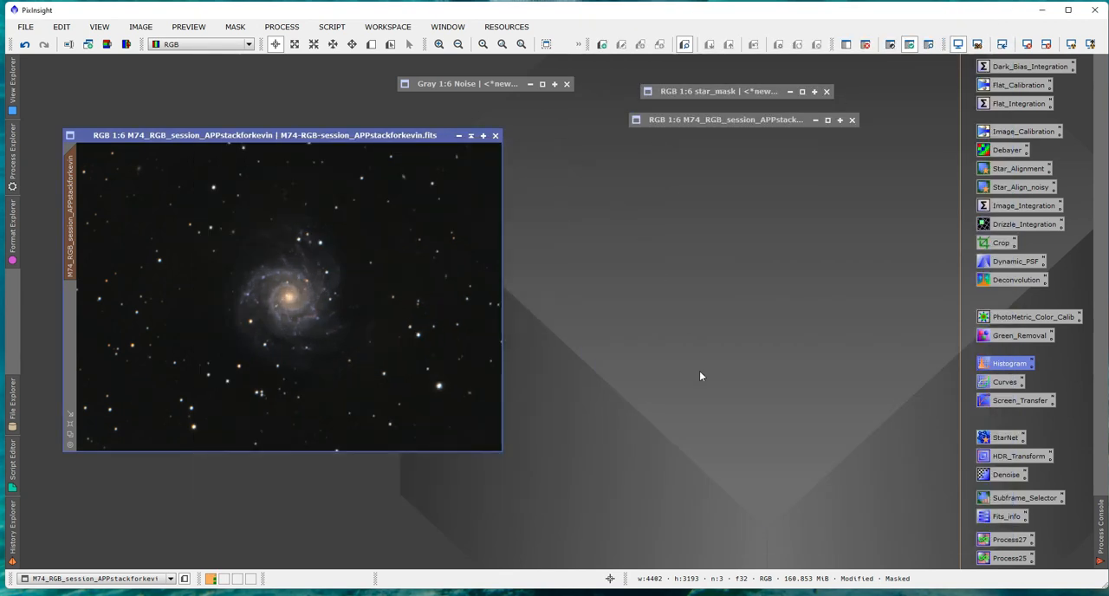
# Compare the M74 image before and after the star adjustment by undoing and redoing it.
pyautogui.click(26, 49)
pyautogui.click(45, 47)
pyautogui.click(26, 48)
# Remove the star mask from the M74 image and reposition its window.
pyautogui.moveTo(253, 135); pyautogui.dragTo(306, 153)
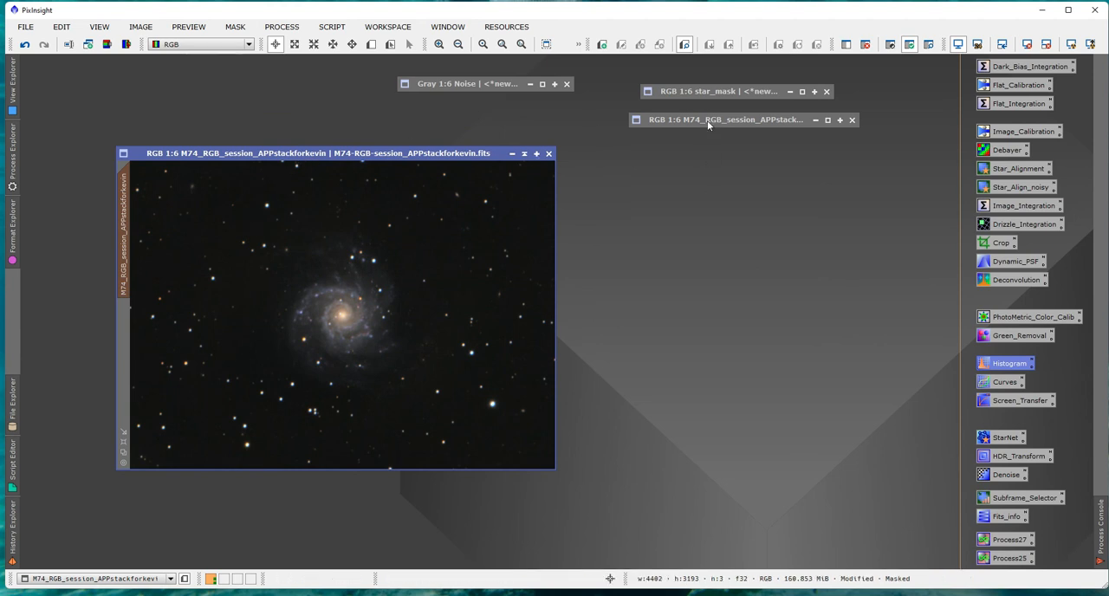
pyautogui.moveTo(395, 153); pyautogui.dragTo(340, 155)
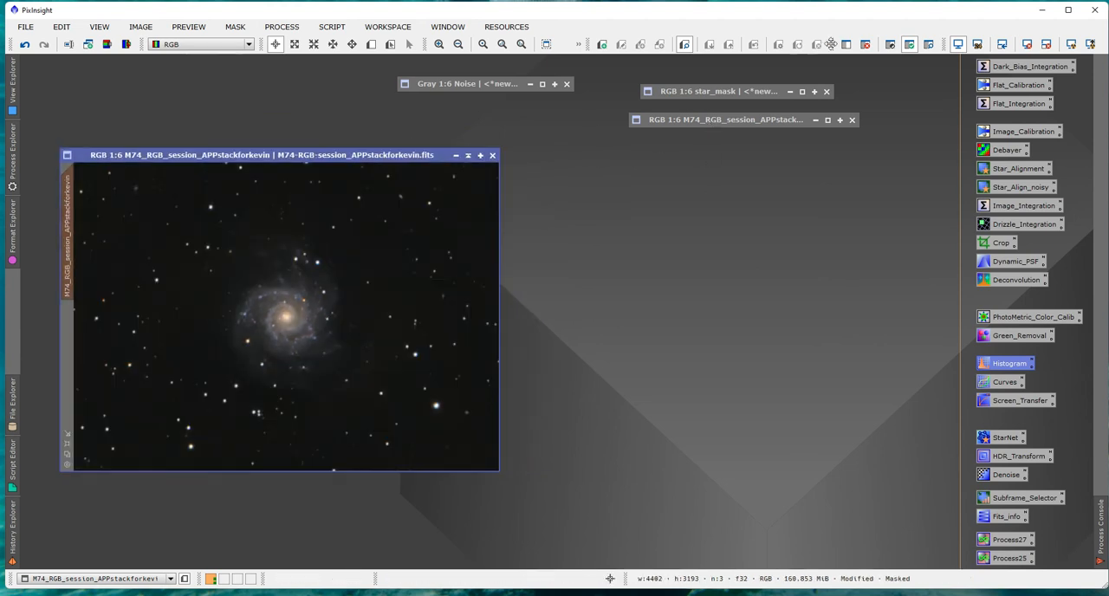
pyautogui.click(865, 45)
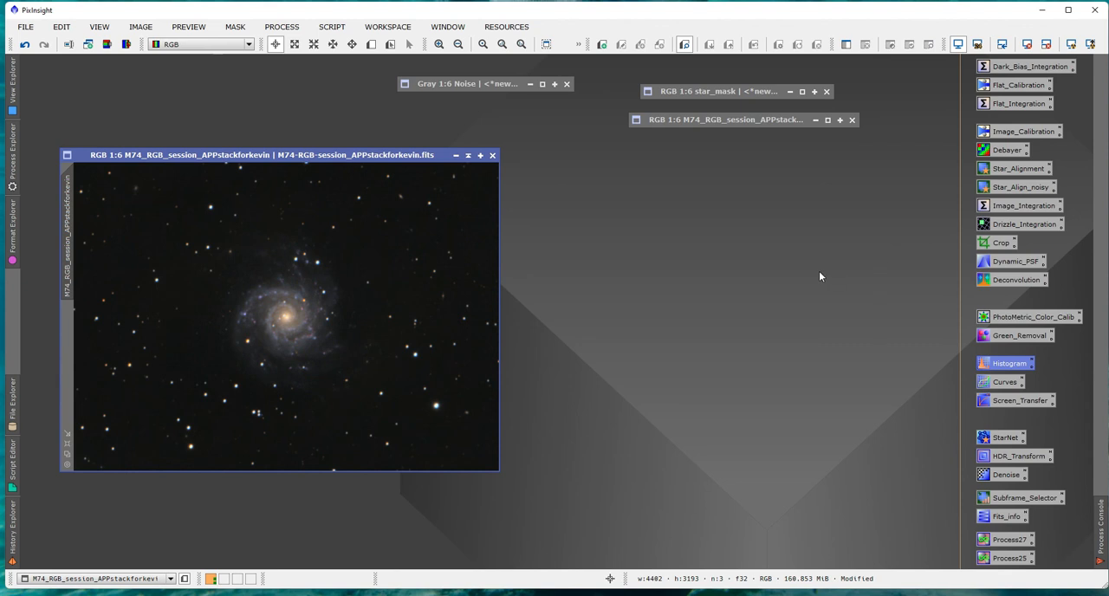
pyautogui.moveTo(379, 155)
pyautogui.mouseDown()
pyautogui.moveTo(419, 151)
pyautogui.moveTo(396, 161)
pyautogui.mouseUp()
# Apply the M74 clone as a galaxy mask on the M74 image and collapse the clone window.
pyautogui.doubleClick(700, 121)
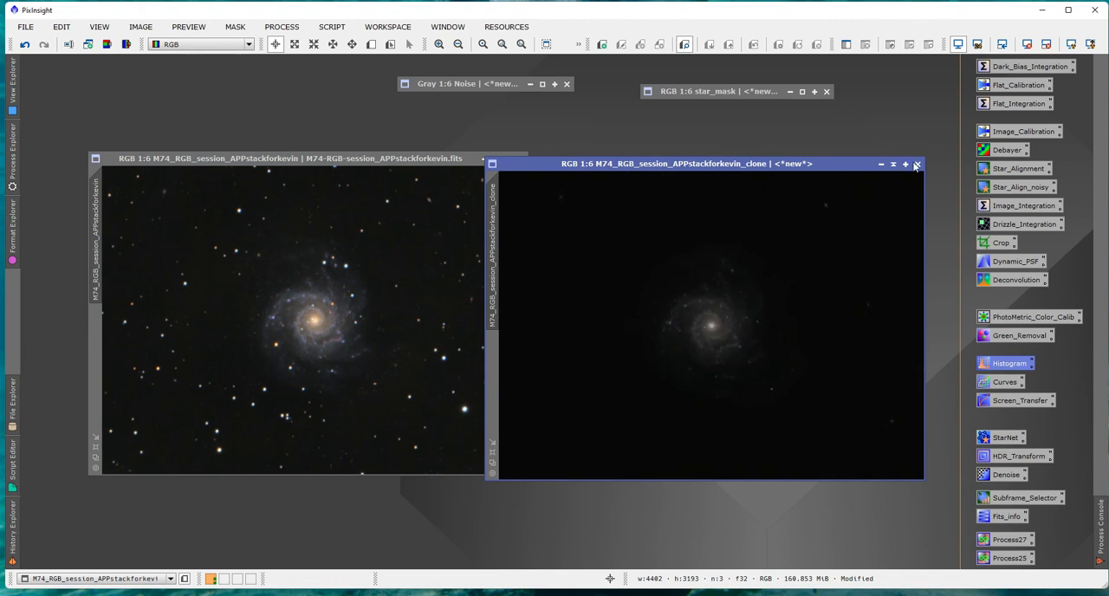
pyautogui.moveTo(494, 239)
pyautogui.mouseDown()
pyautogui.moveTo(422, 278)
pyautogui.moveTo(96, 346)
pyautogui.mouseUp()
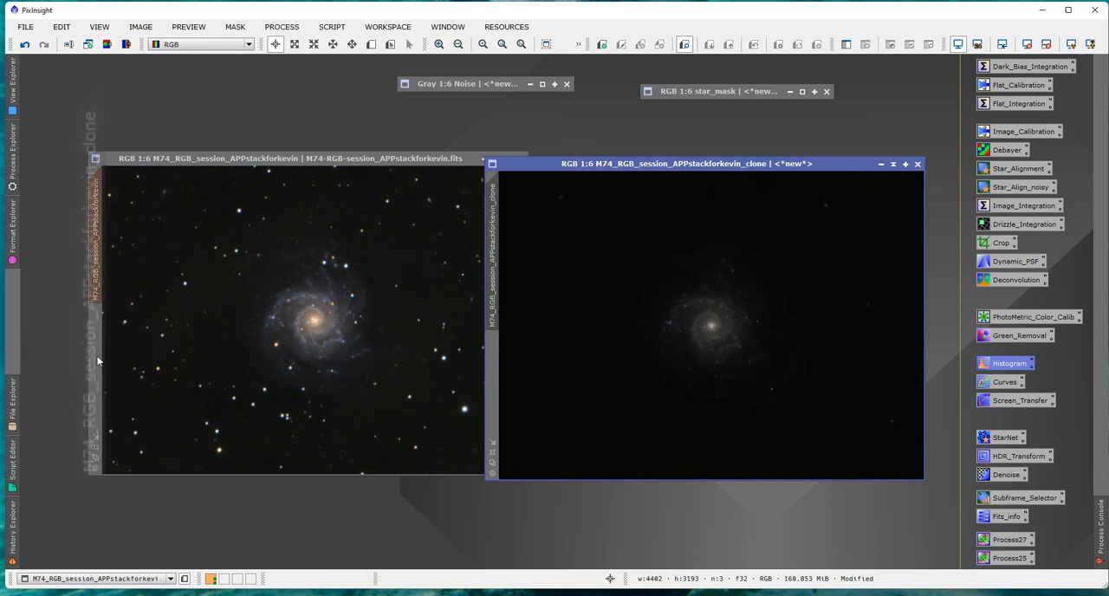
pyautogui.click(894, 166)
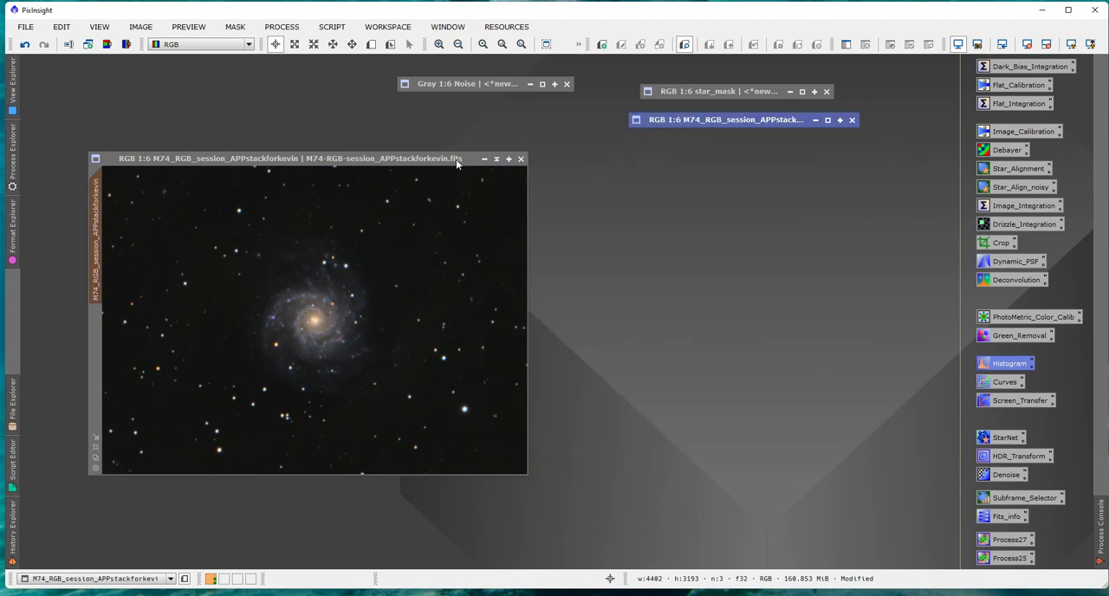
pyautogui.moveTo(459, 164); pyautogui.dragTo(443, 160)
# Brighten the masked galaxy with HistogramTransformation, setting the midtones to about 0.218 and checking the real-time preview.
pyautogui.doubleClick(1000, 364)
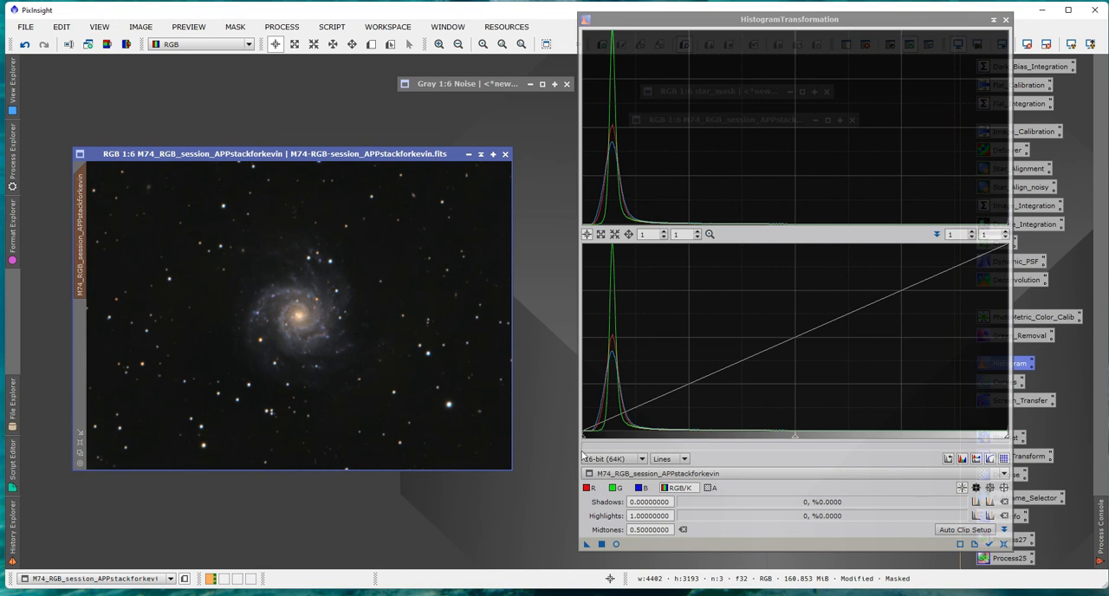
pyautogui.click(614, 544)
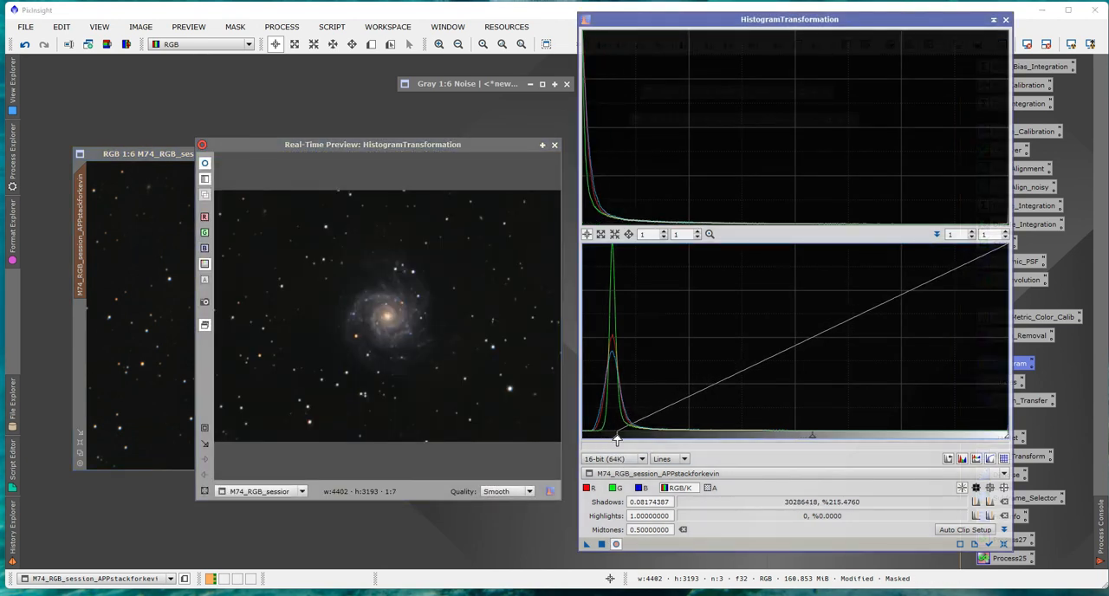
pyautogui.moveTo(795, 439); pyautogui.dragTo(674, 440)
pyautogui.click(602, 544)
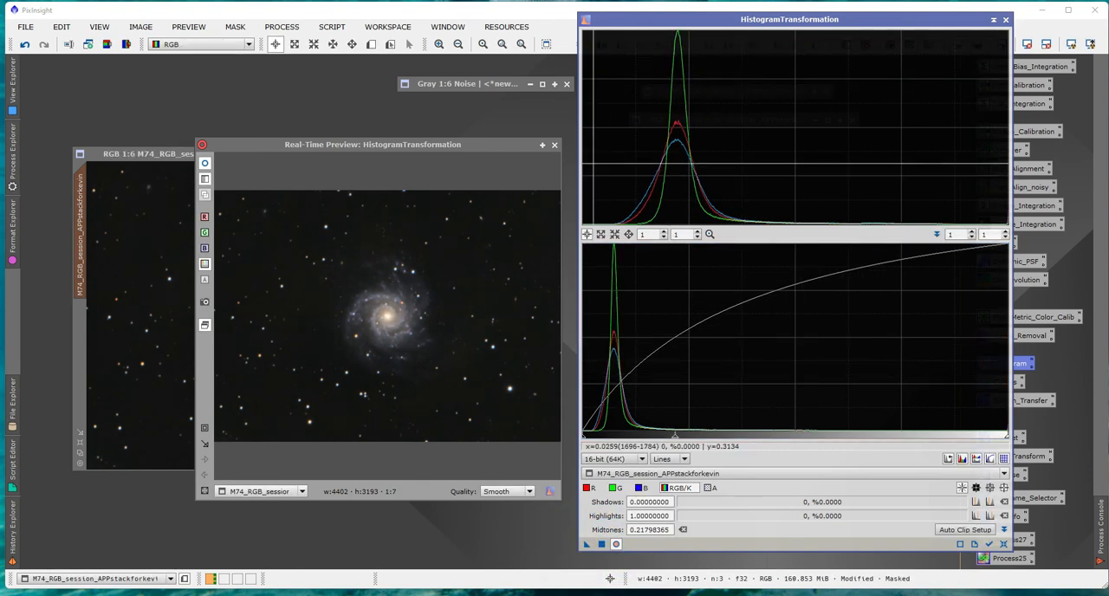
pyautogui.click(1005, 19)
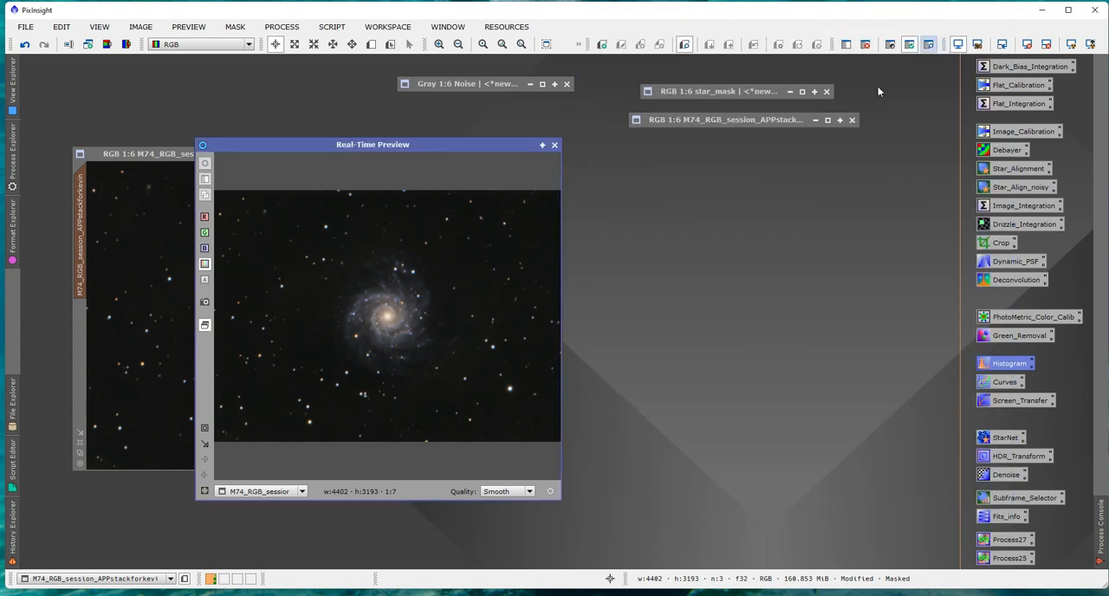
pyautogui.click(554, 145)
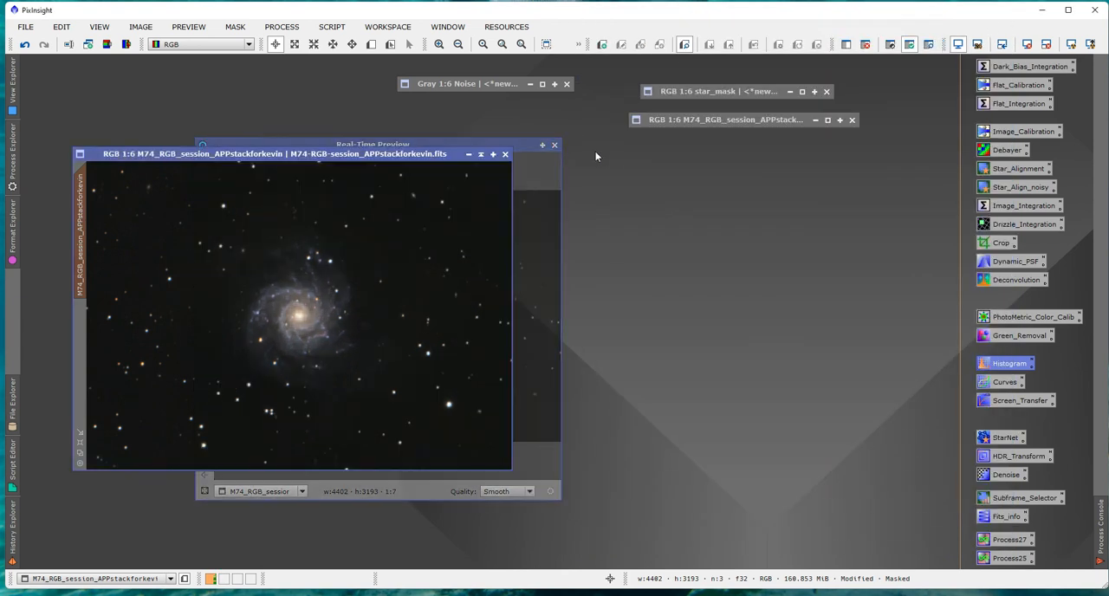
# Boost the masked galaxy's saturation with CurvesTransformation, raising a curve point at input 0.334 to output 0.563.
pyautogui.doubleClick(1005, 385)
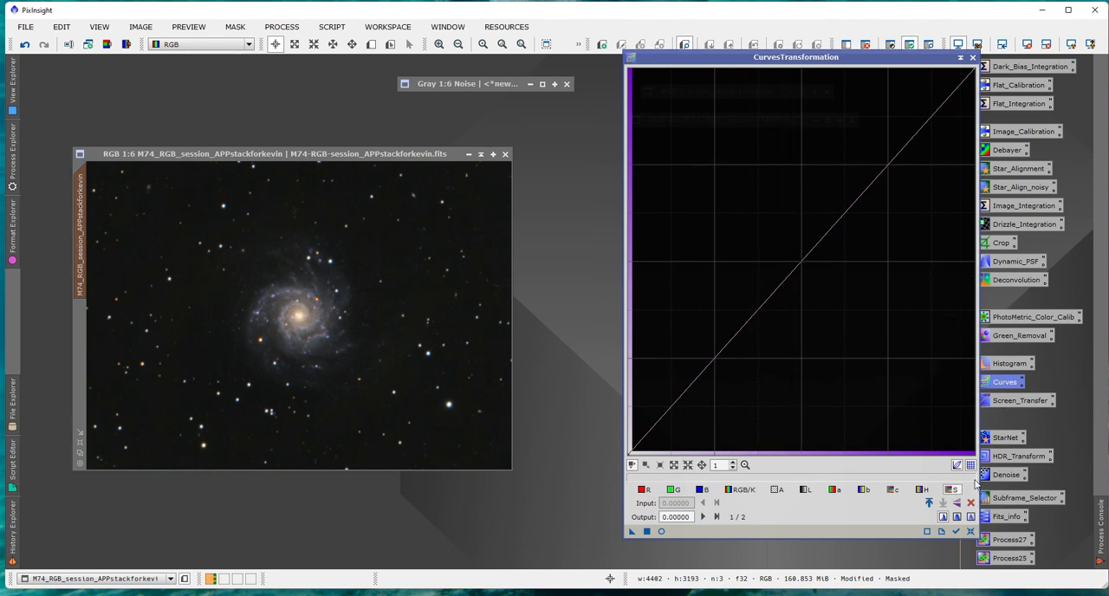
pyautogui.click(661, 531)
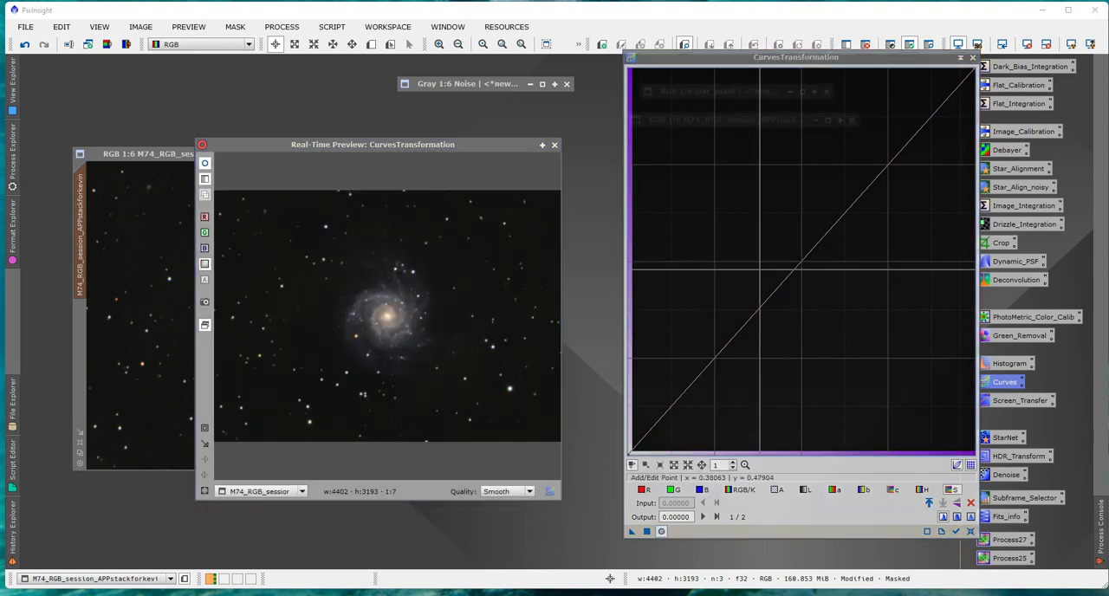
pyautogui.moveTo(748, 319); pyautogui.dragTo(742, 235)
pyautogui.click(647, 531)
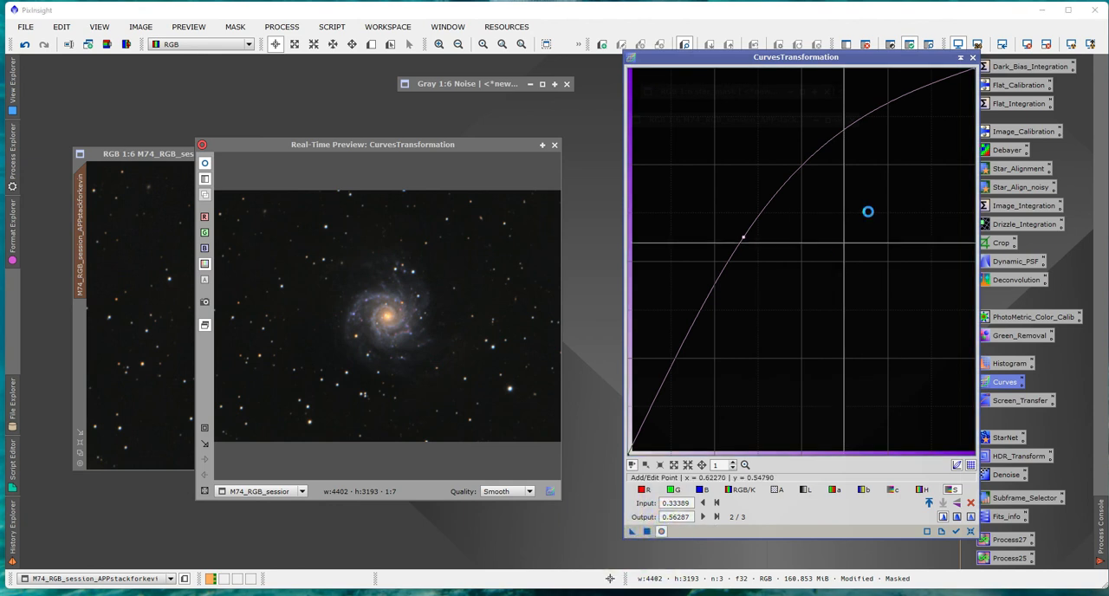
pyautogui.click(972, 58)
pyautogui.click(554, 148)
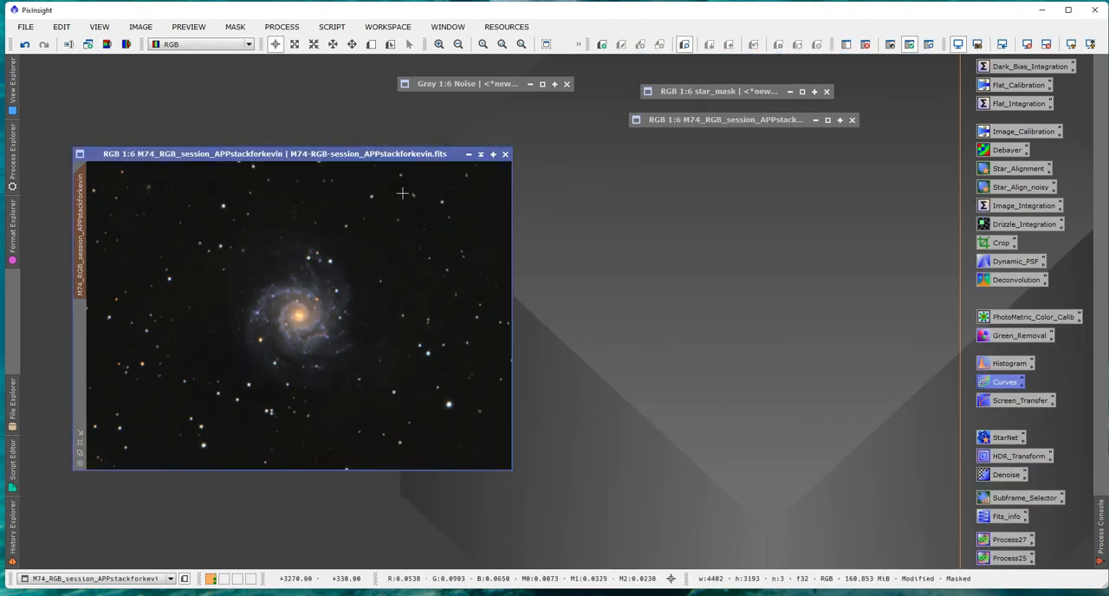
# Reposition the M74 image window and remove the galaxy mask from the image.
pyautogui.moveTo(407, 159); pyautogui.dragTo(484, 141)
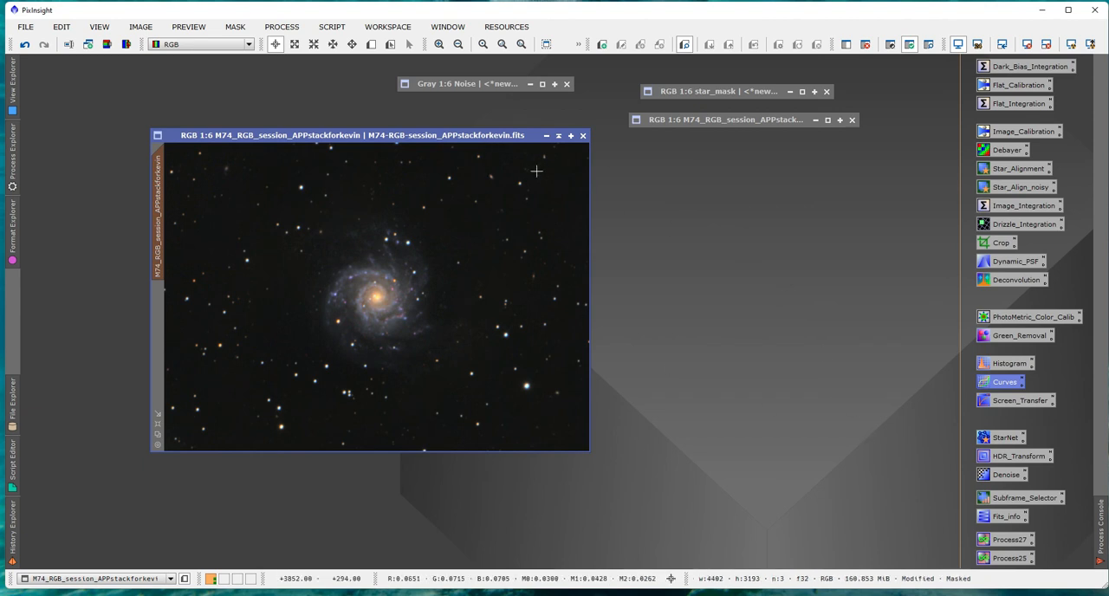
pyautogui.moveTo(507, 139); pyautogui.dragTo(418, 131)
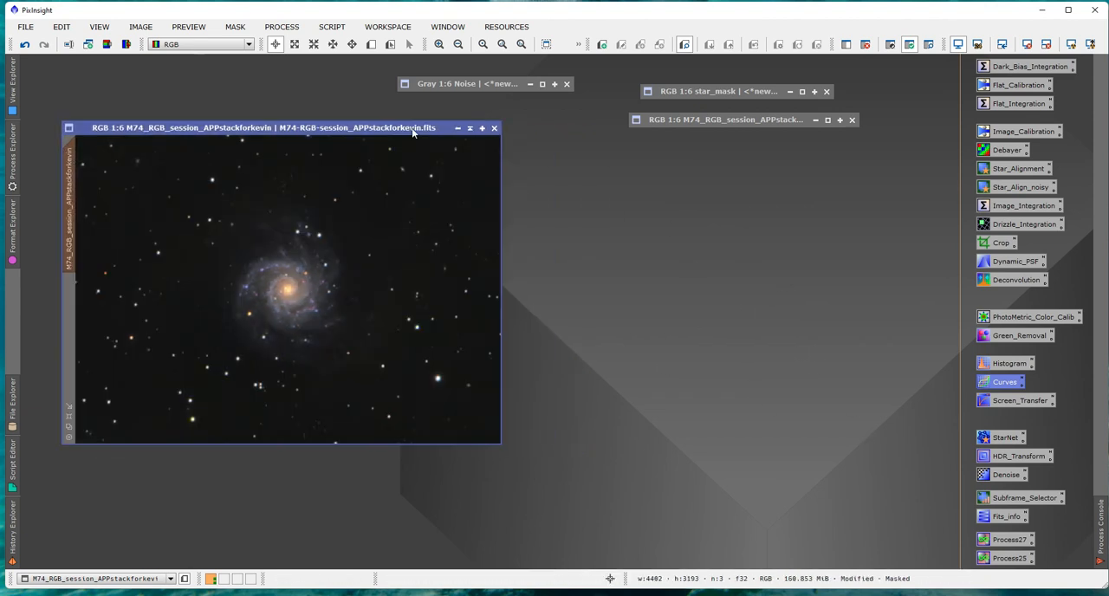
pyautogui.click(864, 45)
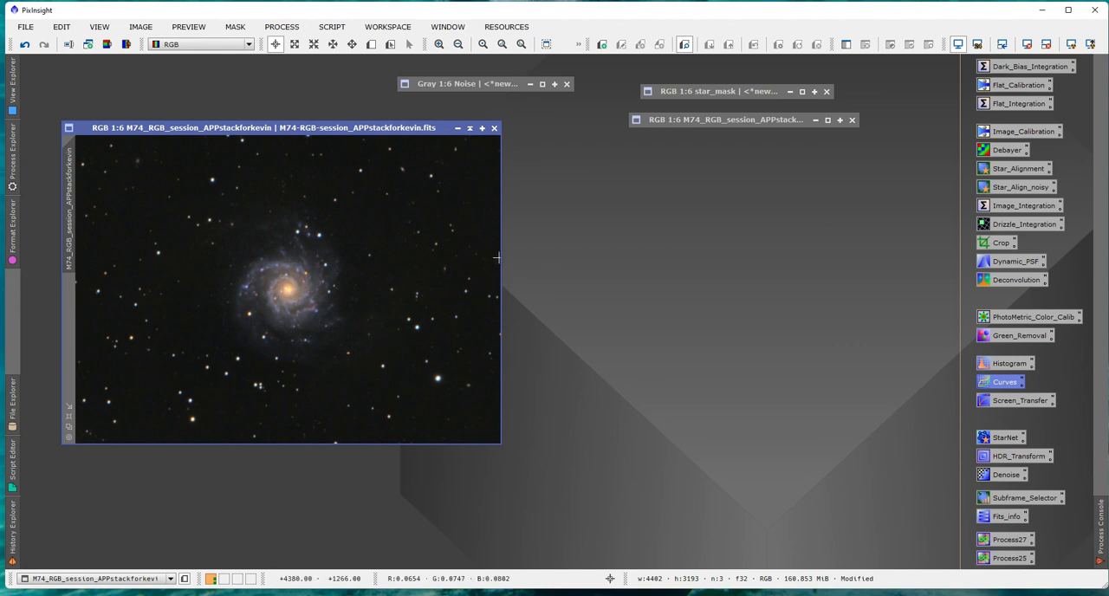
pyautogui.moveTo(329, 130); pyautogui.dragTo(352, 148)
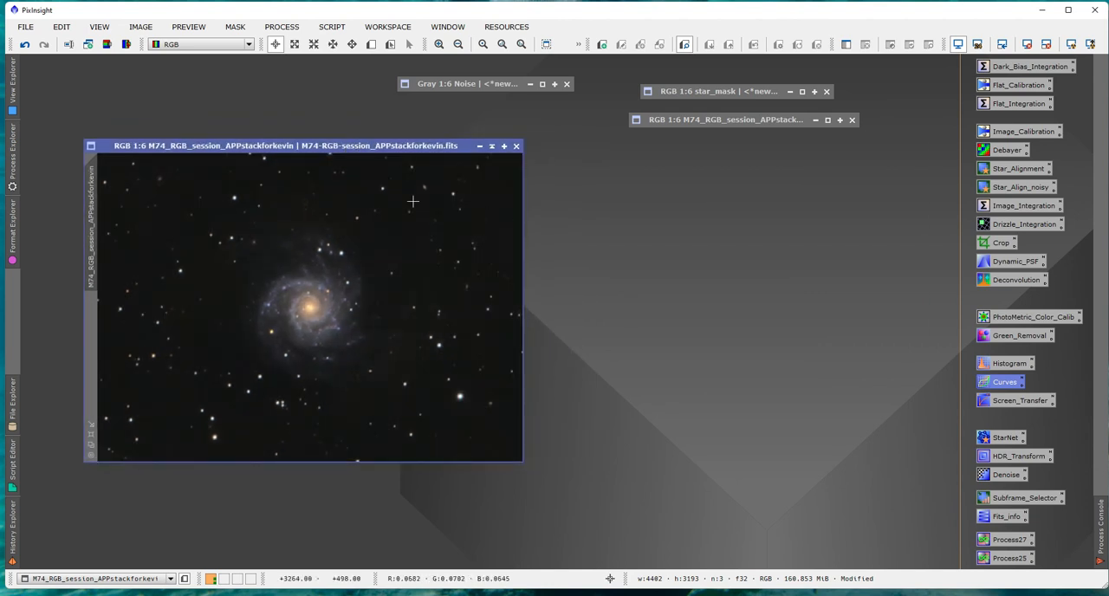
pyautogui.moveTo(282, 149)
pyautogui.mouseDown()
pyautogui.moveTo(388, 161)
pyautogui.moveTo(265, 162)
pyautogui.mouseUp()
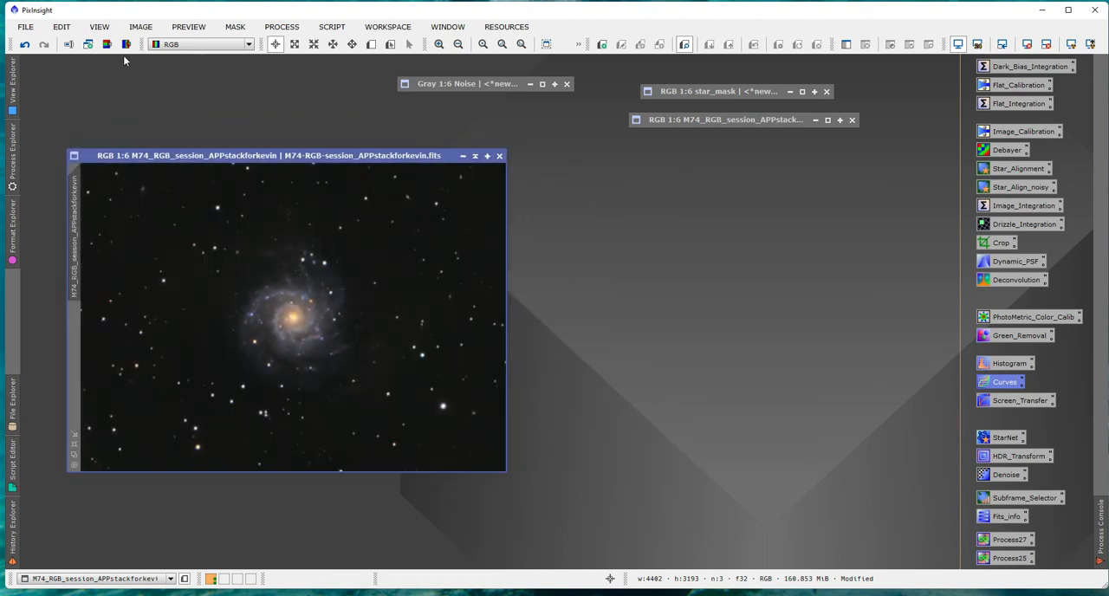
pyautogui.moveTo(258, 158); pyautogui.dragTo(330, 166)
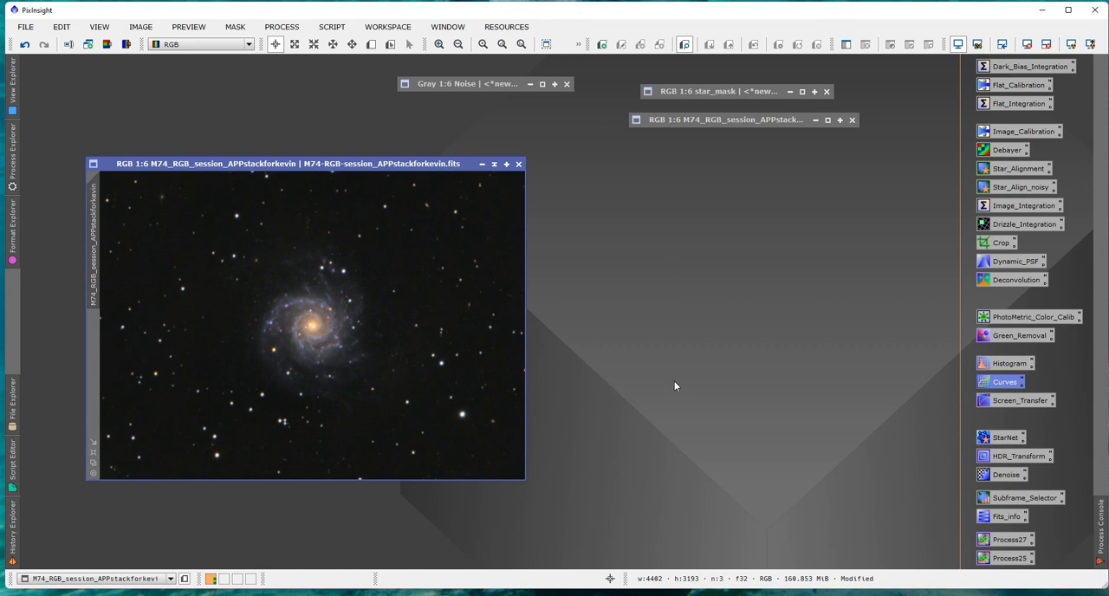
pyautogui.moveTo(337, 169); pyautogui.dragTo(376, 141)
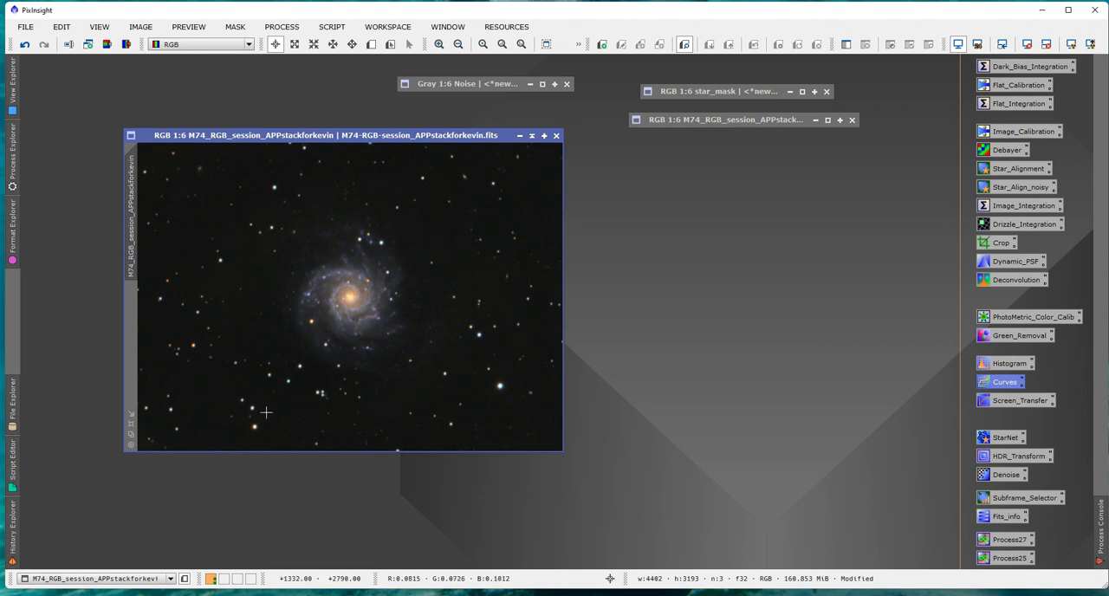
pyautogui.moveTo(339, 141); pyautogui.dragTo(286, 153)
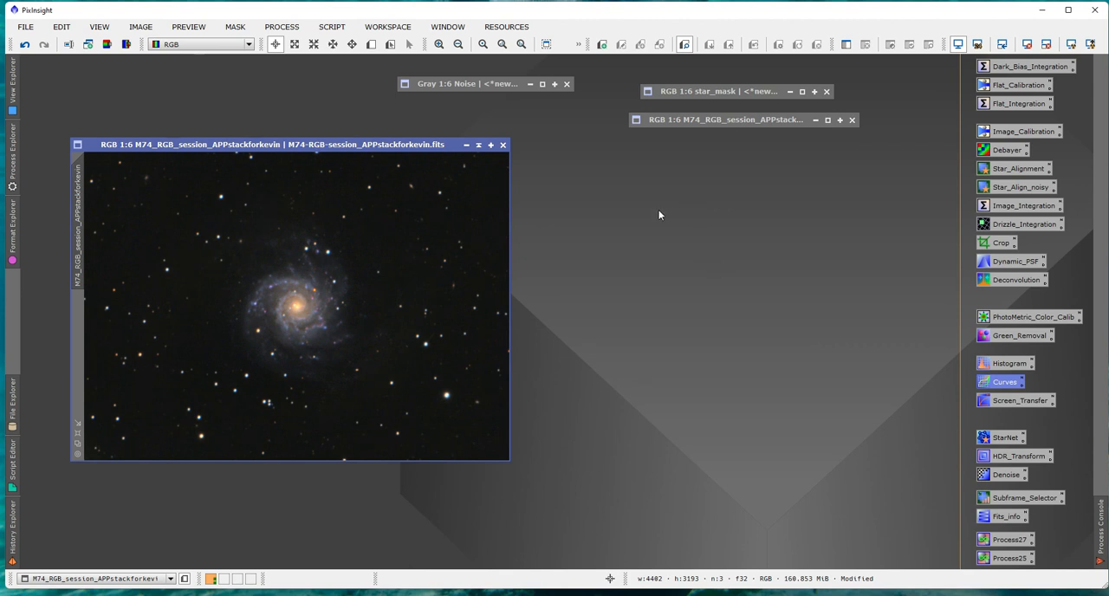
pyautogui.click(281, 27)
pyautogui.moveTo(378, 42)
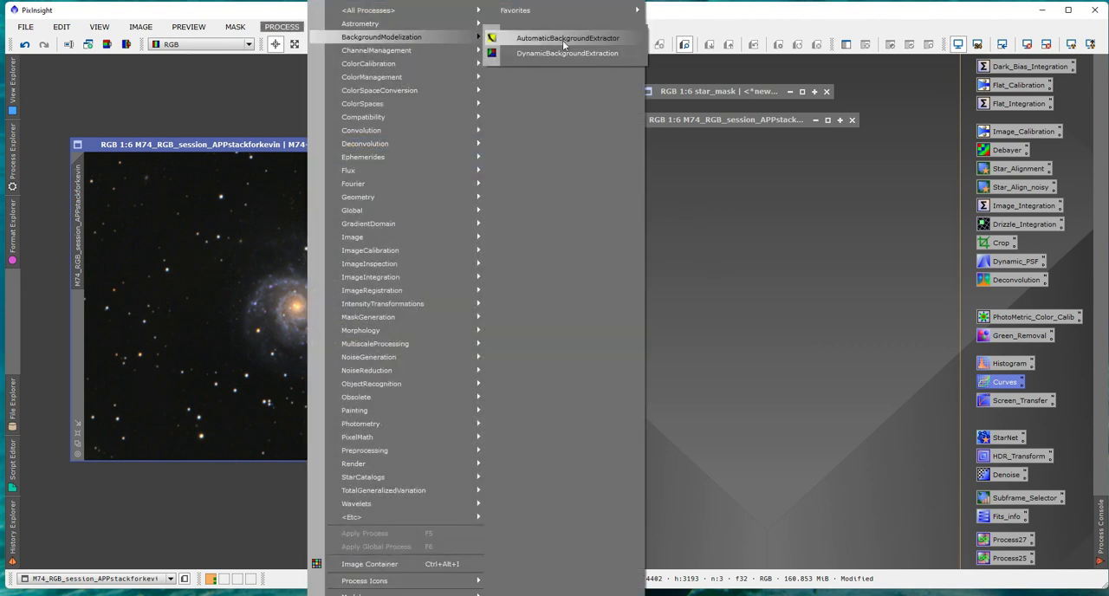
pyautogui.click(693, 13)
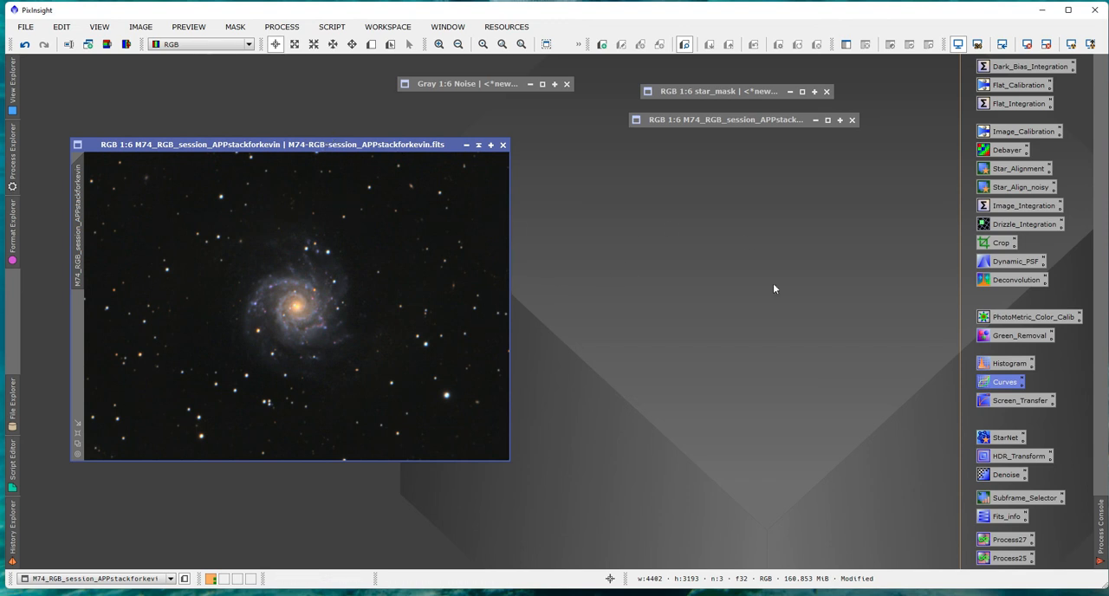
# Save the M74 image as a new XISF file with " a" appended to the file name, keeping the 32-bit IEEE 754 floating point format.
pyautogui.click(25, 27)
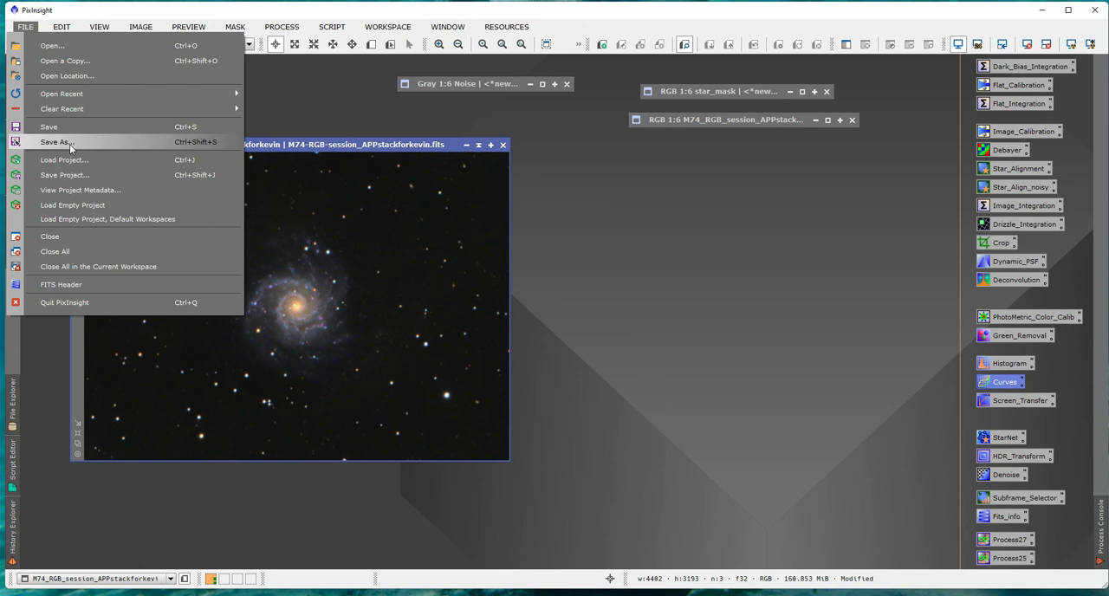
pyautogui.click(69, 144)
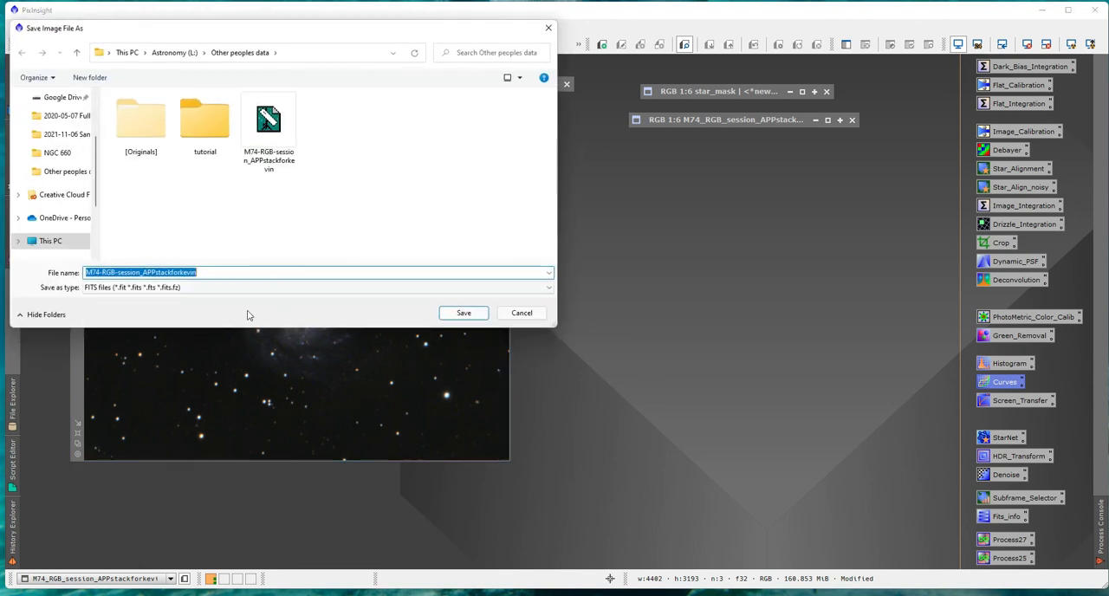
pyautogui.click(215, 277)
pyautogui.write('a')
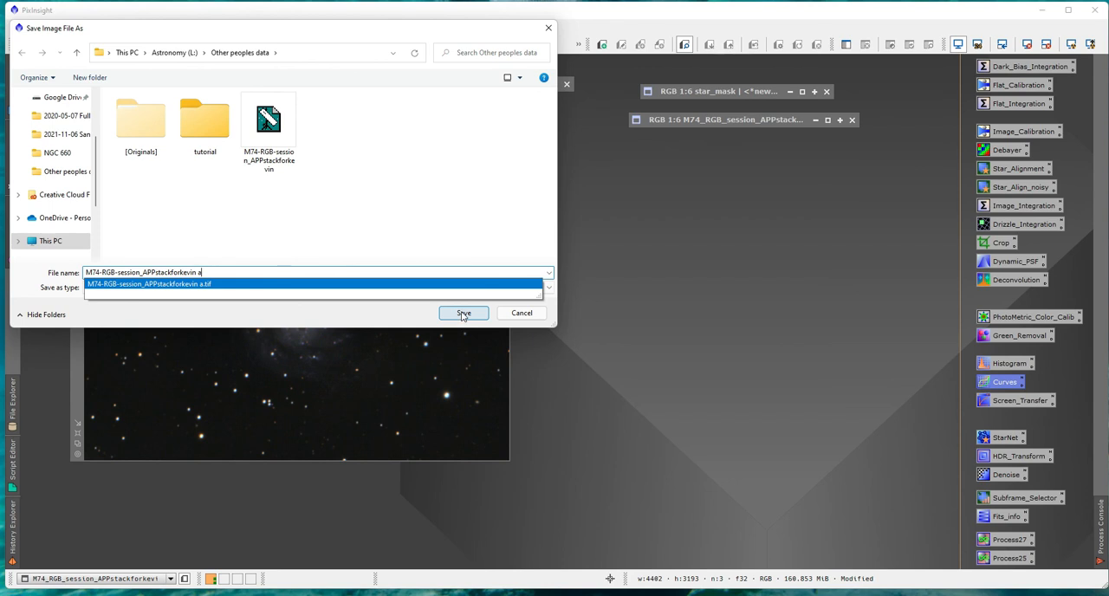
pyautogui.click(165, 288)
pyautogui.click(172, 297)
pyautogui.click(173, 291)
pyautogui.click(137, 400)
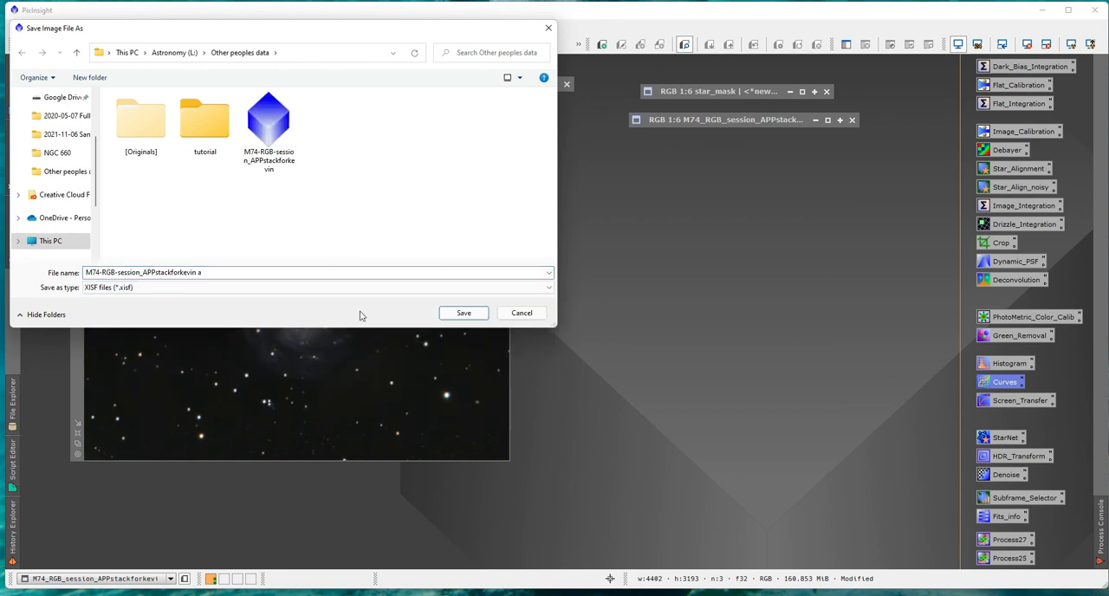
pyautogui.click(472, 317)
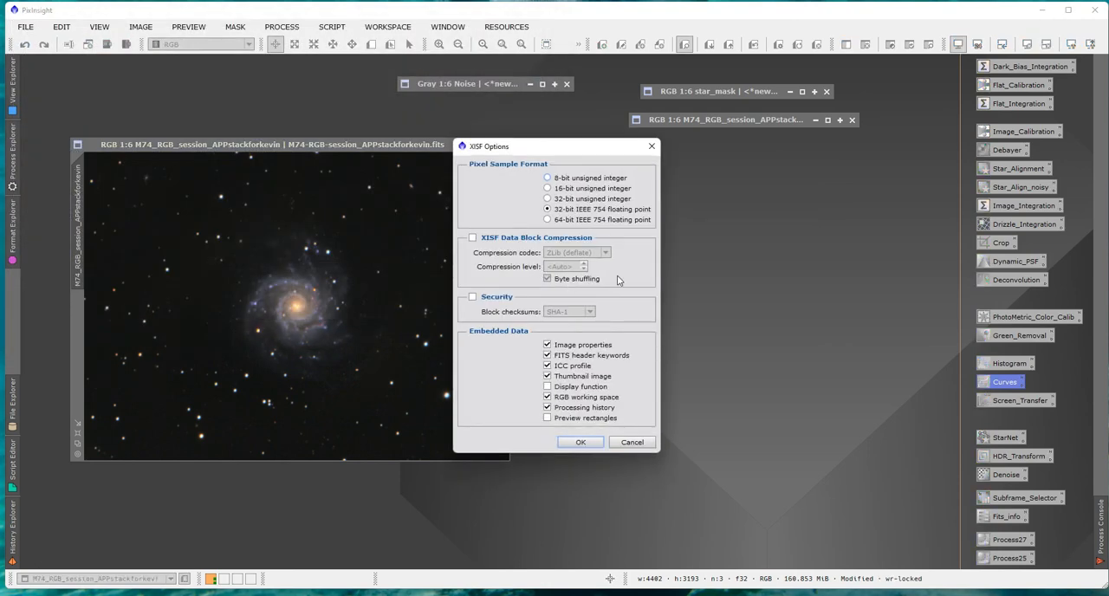
pyautogui.click(590, 440)
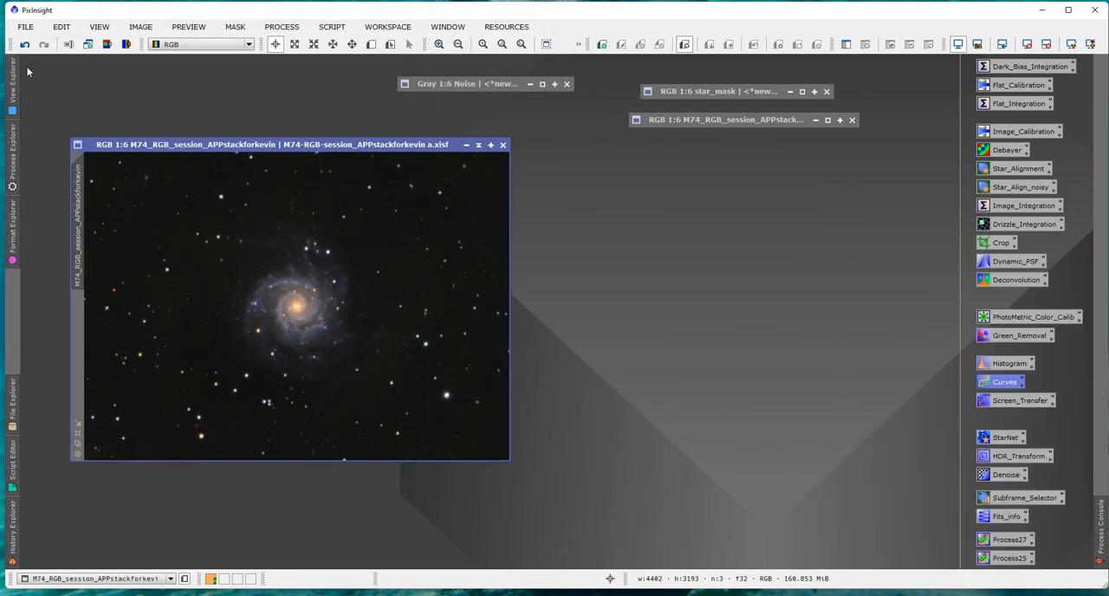
pyautogui.click(25, 27)
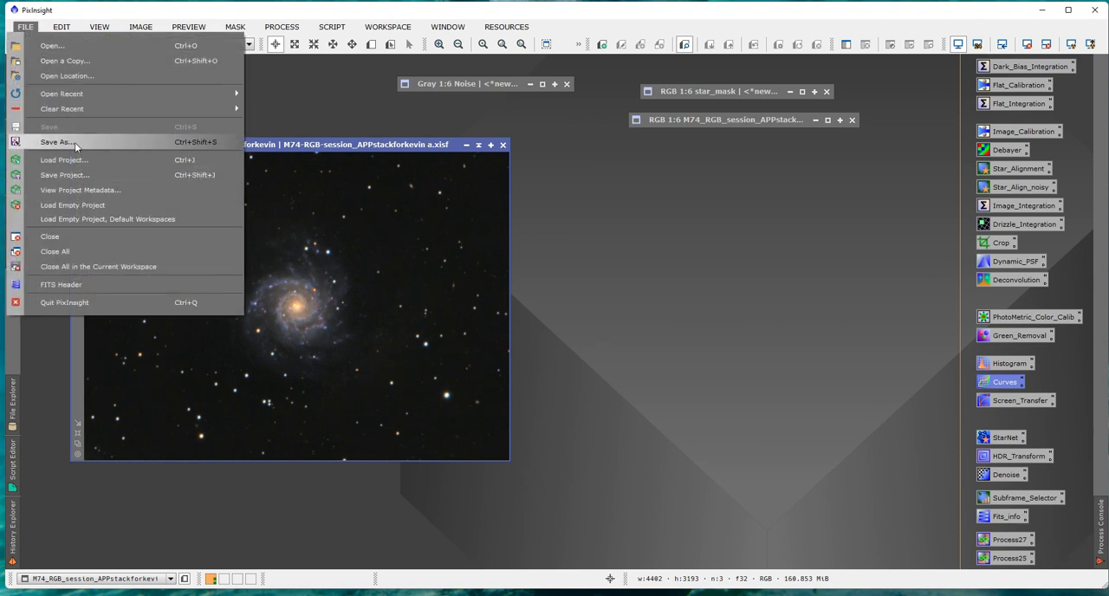
pyautogui.click(74, 142)
pyautogui.click(223, 289)
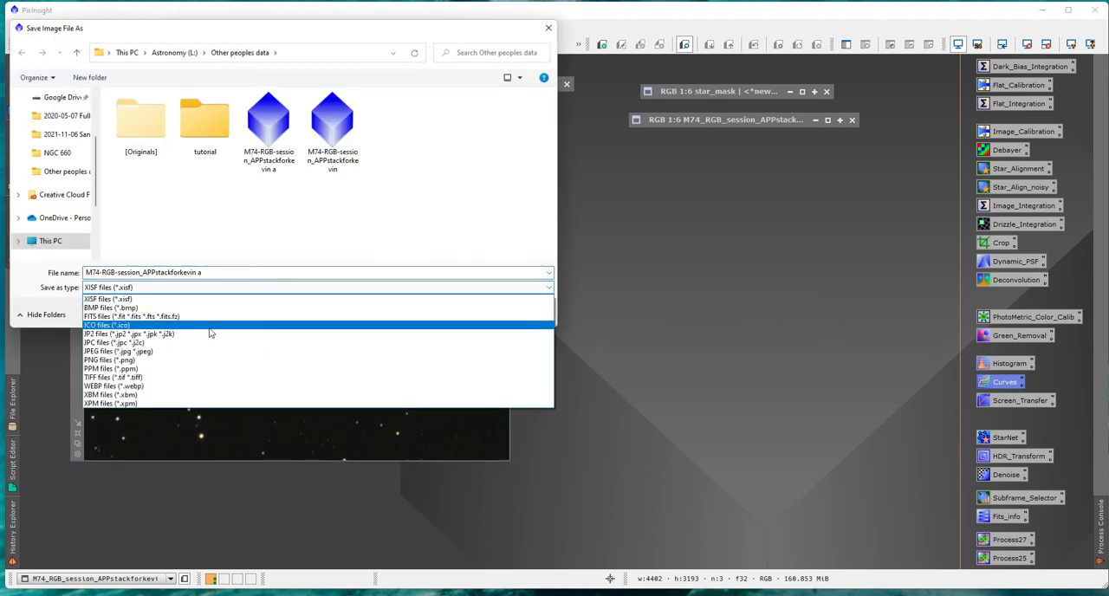
pyautogui.click(446, 221)
pyautogui.click(525, 314)
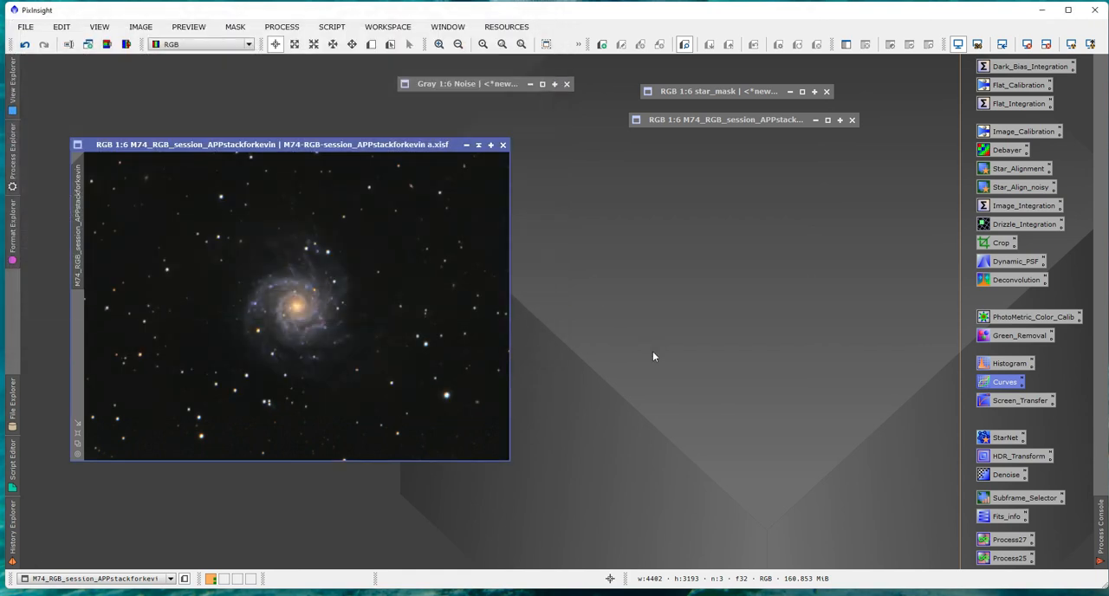